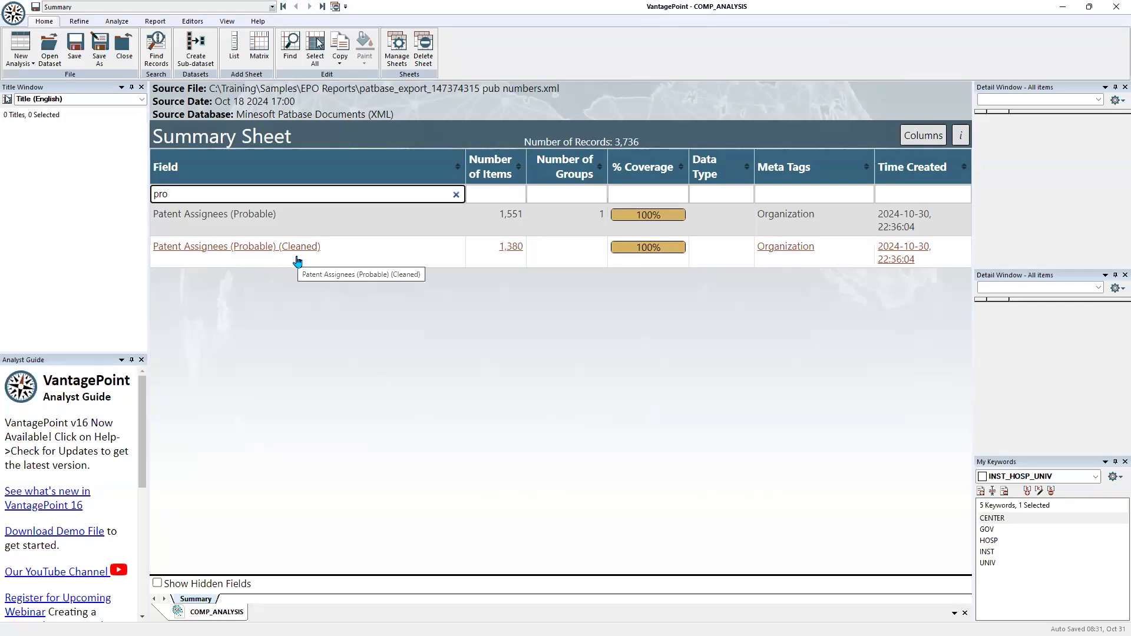
# Open the Patent Assignees (Probable) (Cleaned) list, narrow its assignee column and enlarge the display for reading
pyautogui.click(230, 248)
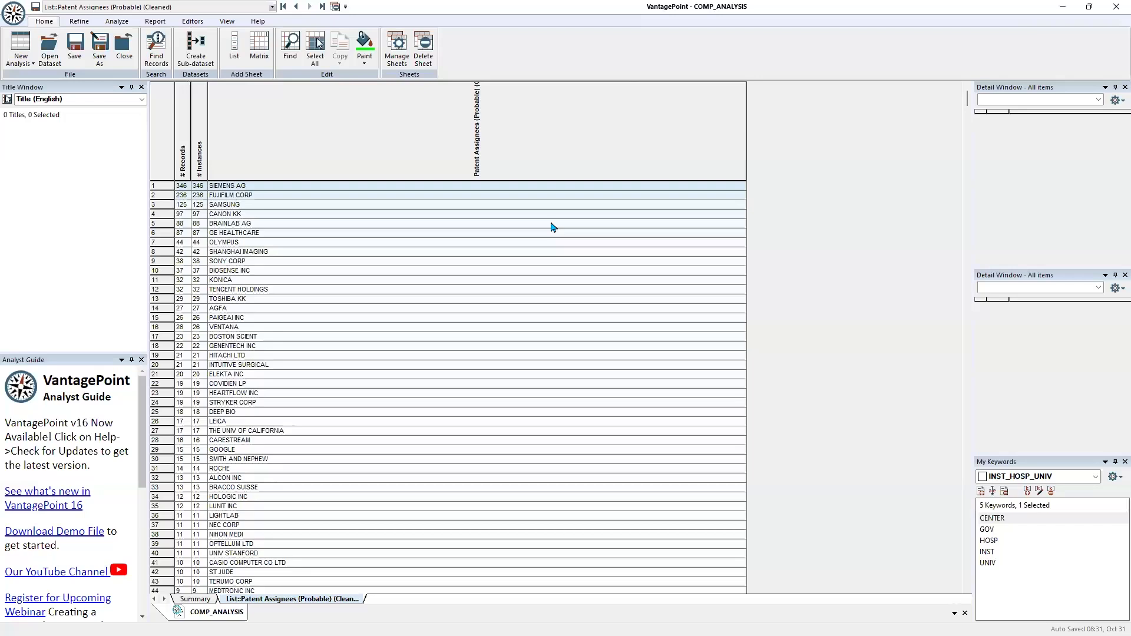
pyautogui.scroll(3, 551, 227)
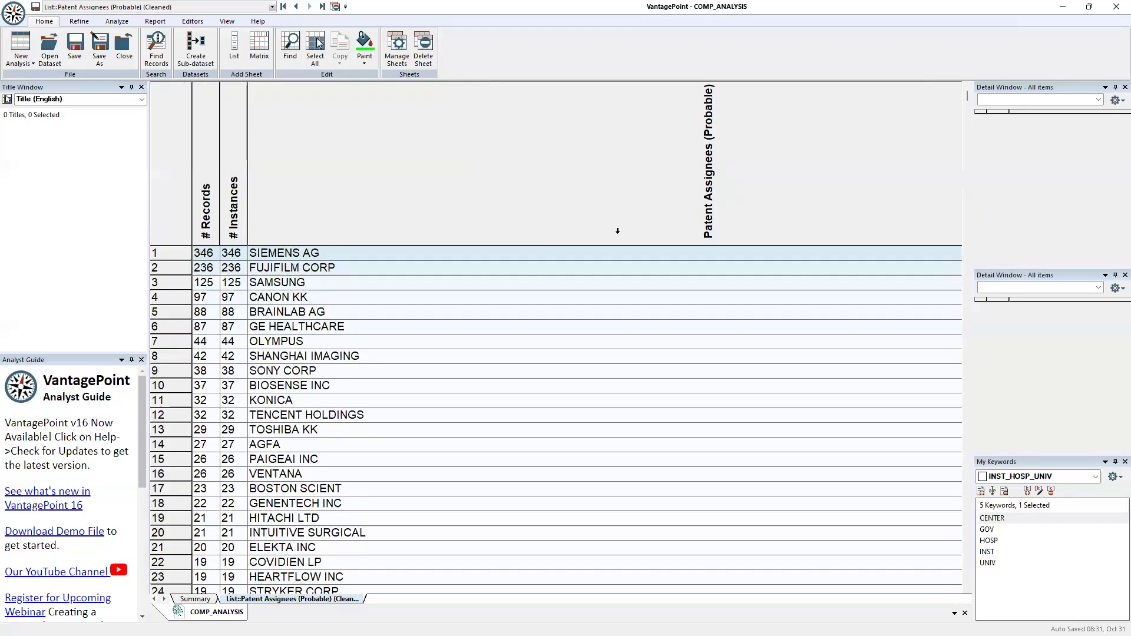
pyautogui.scroll(-2, 602, 234)
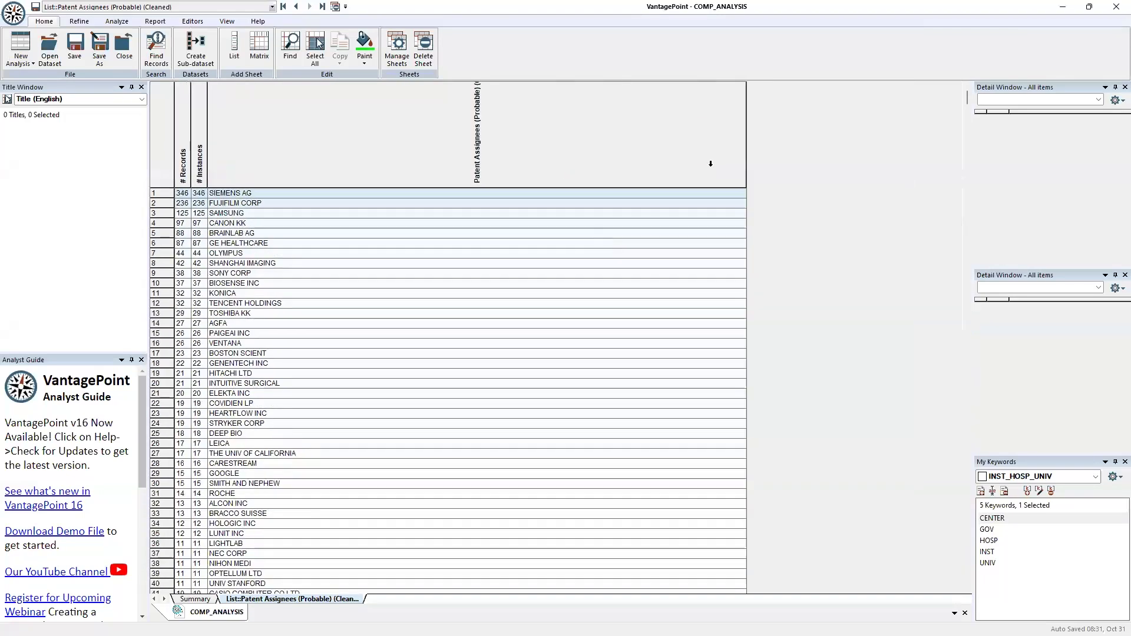
pyautogui.moveTo(746, 153); pyautogui.dragTo(317, 180)
pyautogui.scroll(3, 297, 213)
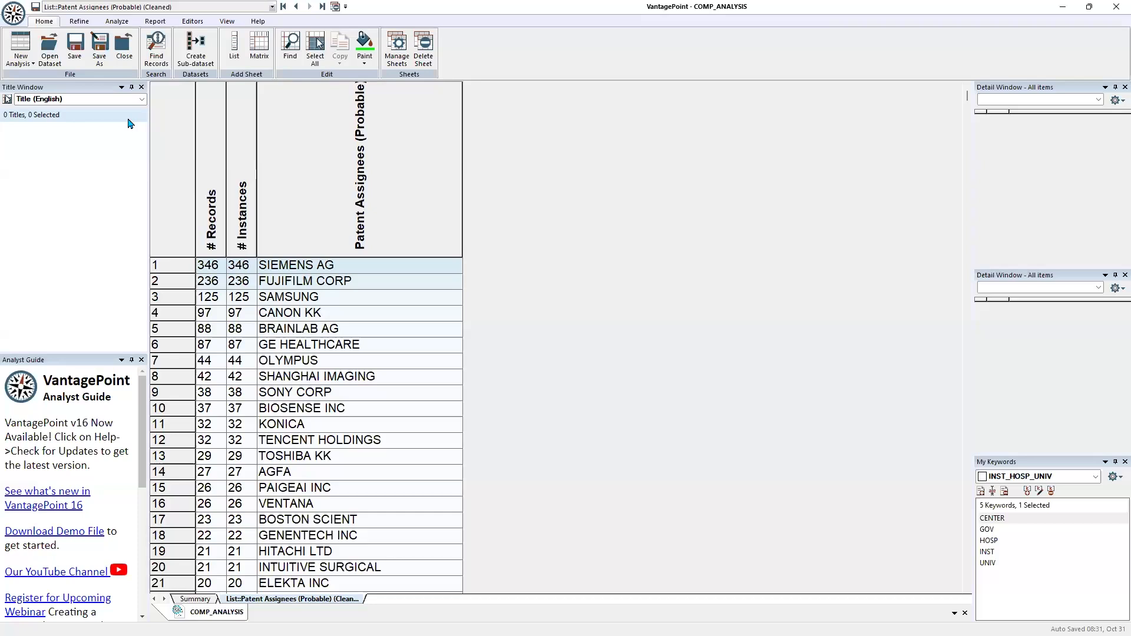
# Return to the summary sheet, filter the fields by "inv" and open the Inventors::Name list
pyautogui.click(283, 6)
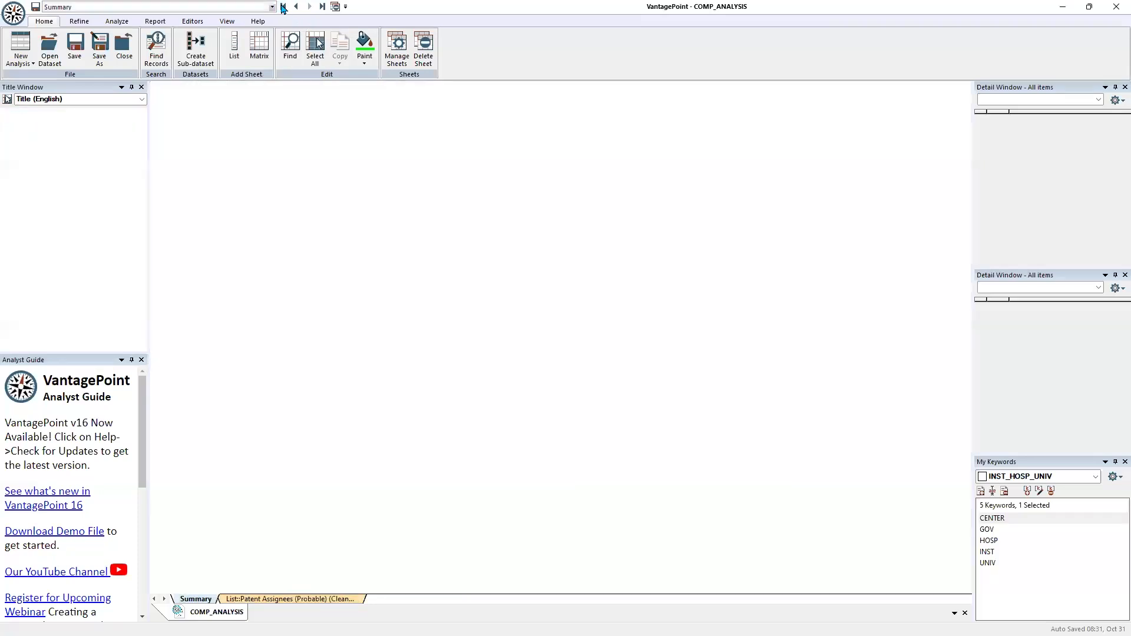
pyautogui.click(267, 193)
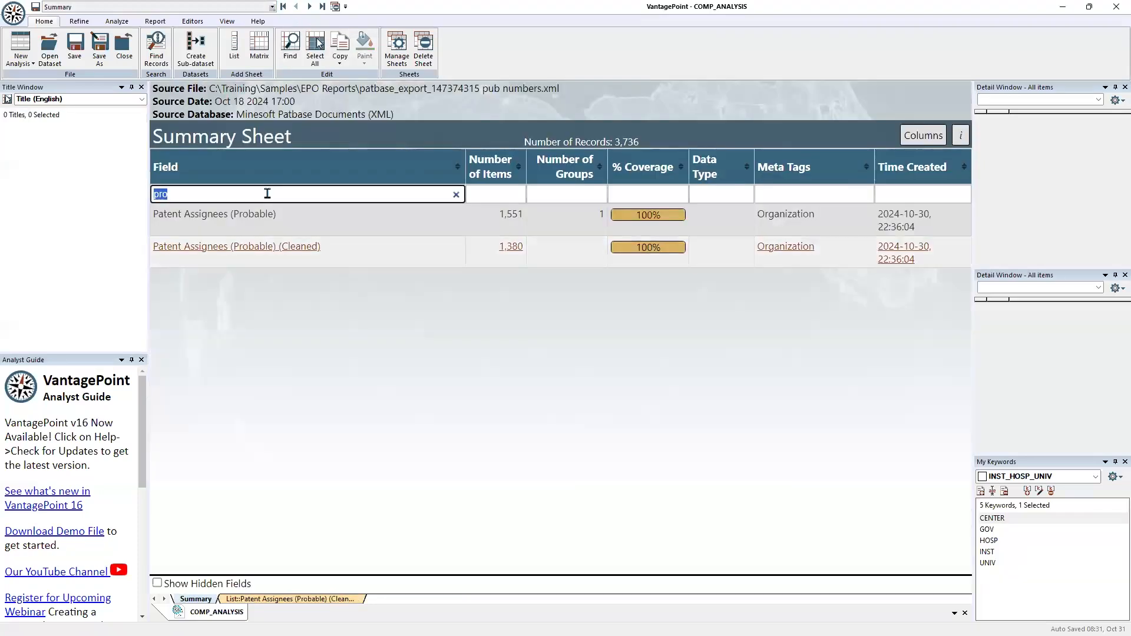
pyautogui.press('BackSpace')
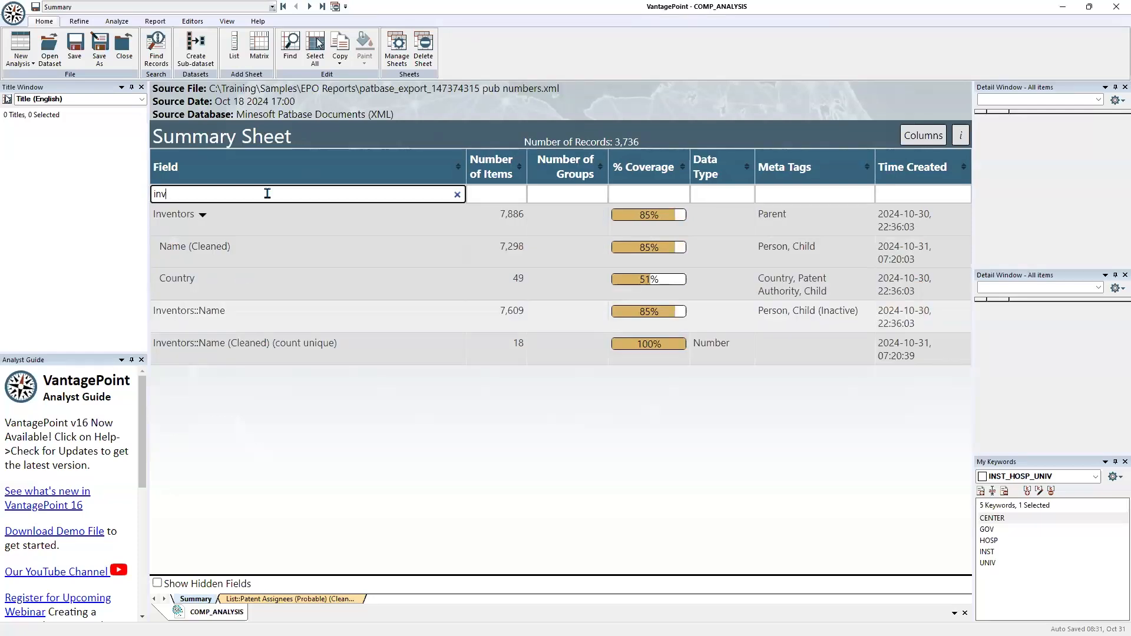
pyautogui.click(182, 317)
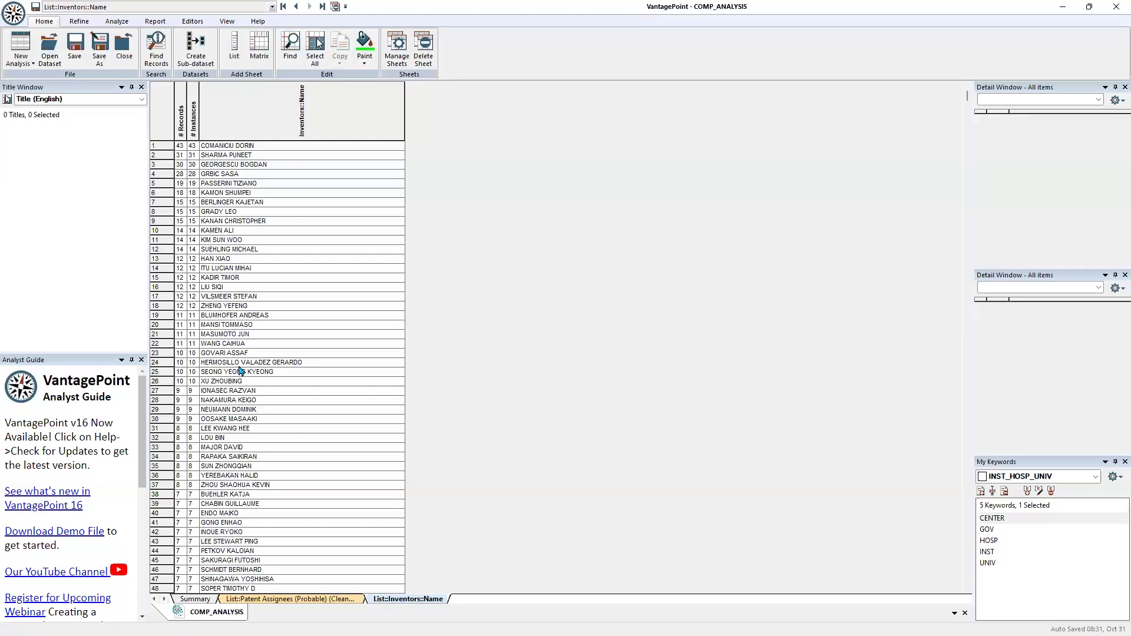
# Start a List Comparison of all items in the cleaned probable assignees list against the Inventors::Name field
pyautogui.click(296, 6)
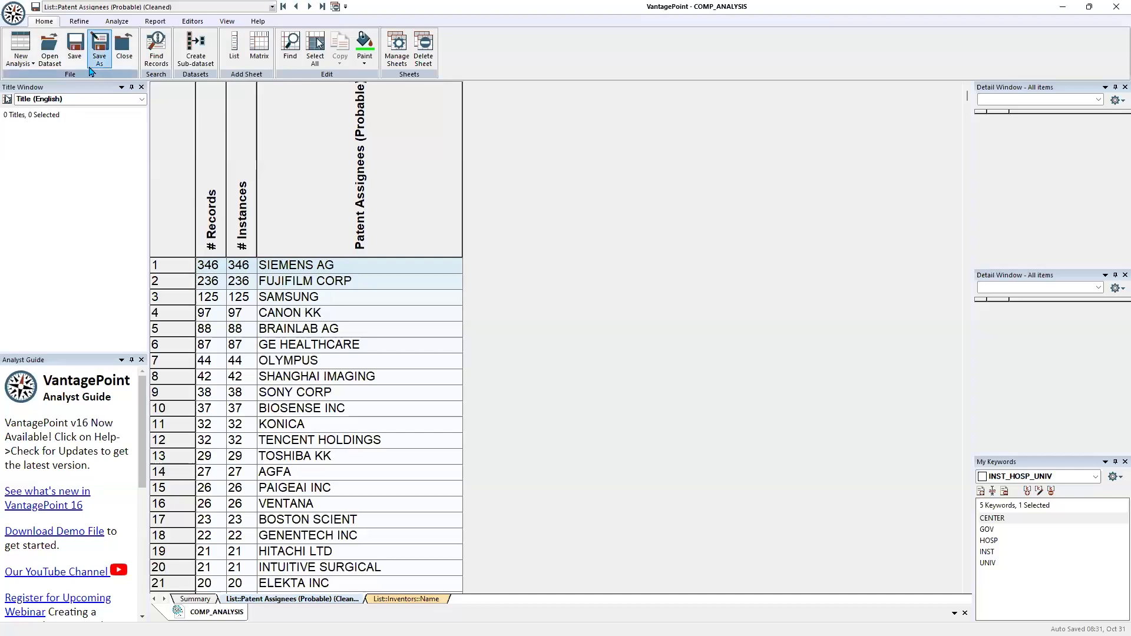
pyautogui.click(116, 22)
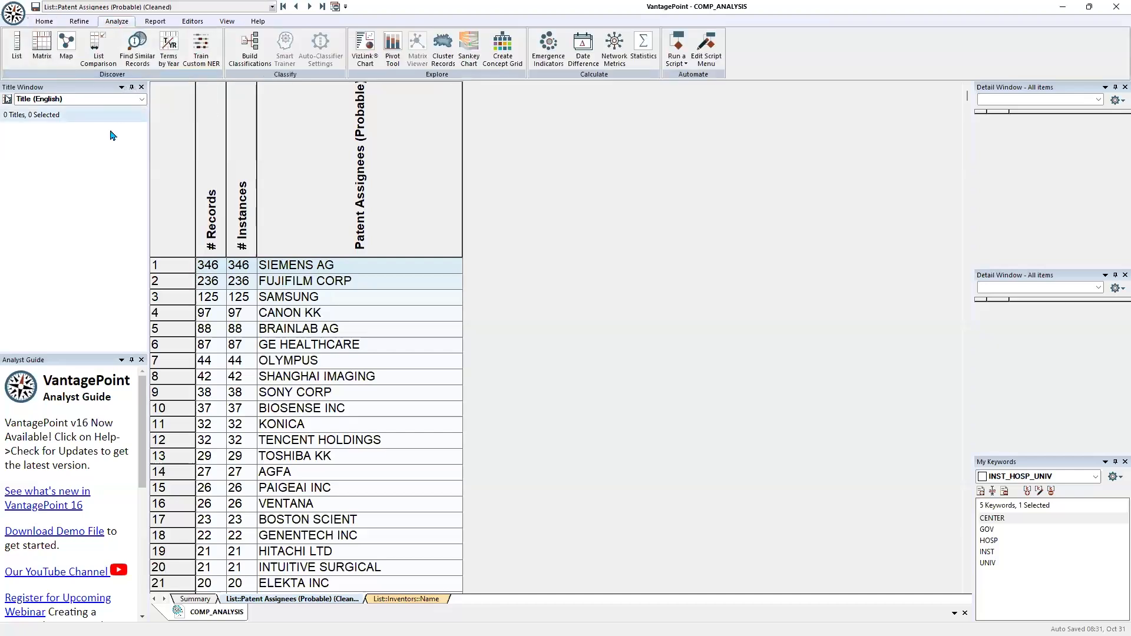
pyautogui.click(98, 56)
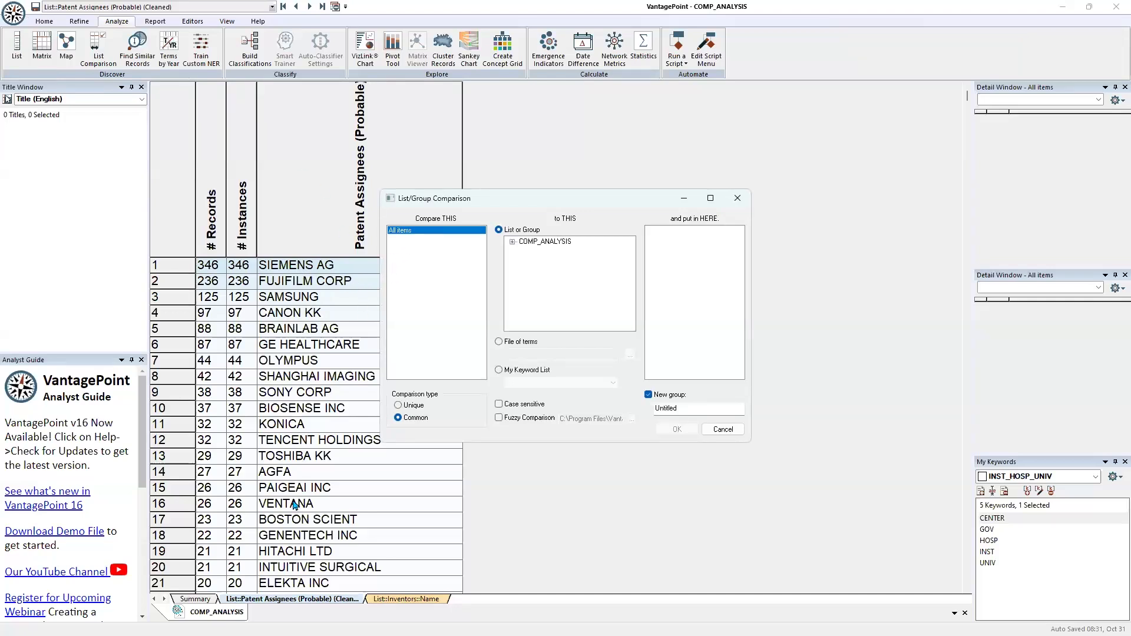
pyautogui.click(513, 242)
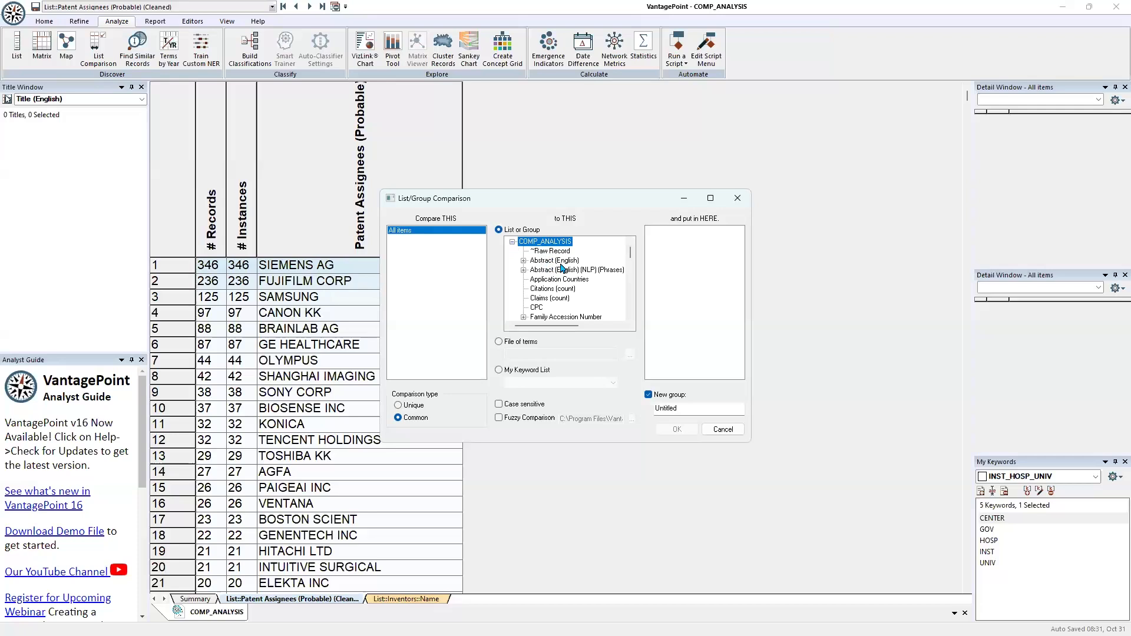
pyautogui.scroll(-2, 559, 269)
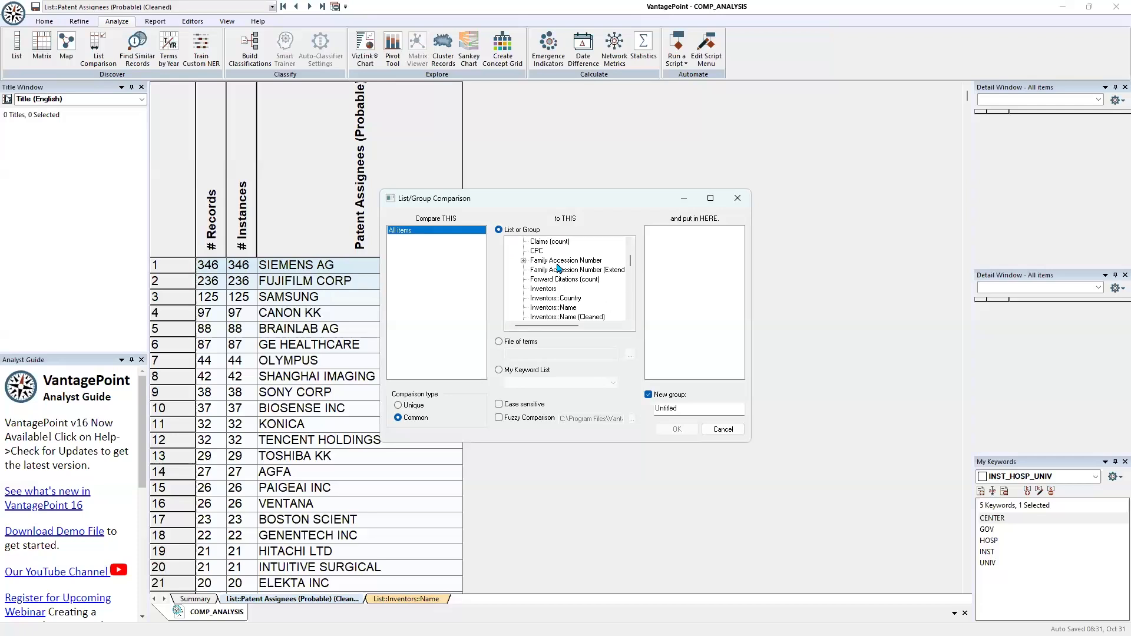
pyautogui.click(540, 308)
# Enable Fuzzy Comparison with the General.fuz file, name the new group Inventors and run the comparison
pyautogui.click(499, 418)
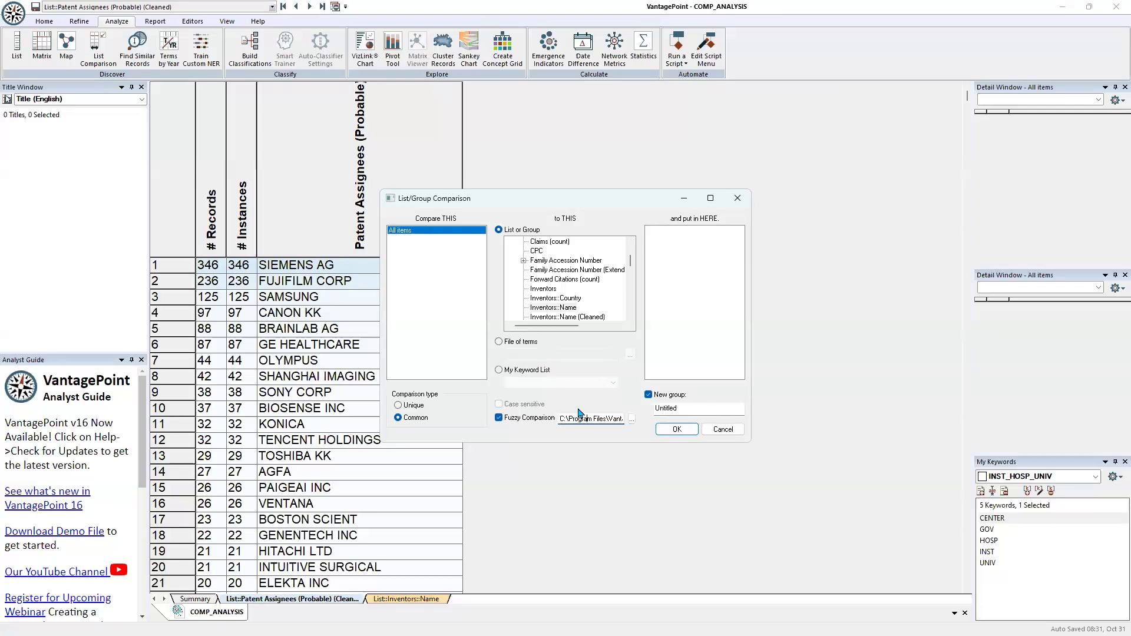
pyautogui.press('Right')
pyautogui.press('Right')
pyautogui.press('Right')
pyautogui.press('Right')
pyautogui.press('Right')
pyautogui.press('Right')
pyautogui.press('Right')
pyautogui.press('Right')
pyautogui.press('Right')
pyautogui.press('Right')
pyautogui.press('Right')
pyautogui.press('Right')
pyautogui.press('Right')
pyautogui.press('Right')
pyautogui.press('Right')
pyautogui.press('Right')
pyautogui.press('Right')
pyautogui.press('Right')
pyautogui.press('Right')
pyautogui.press('Right')
pyautogui.click(681, 413)
pyautogui.press('BackSpace')
pyautogui.press('BackSpace')
pyautogui.press('BackSpace')
pyautogui.press('BackSpace')
pyautogui.press('BackSpace')
pyautogui.press('BackSpace')
pyautogui.press('BackSpace')
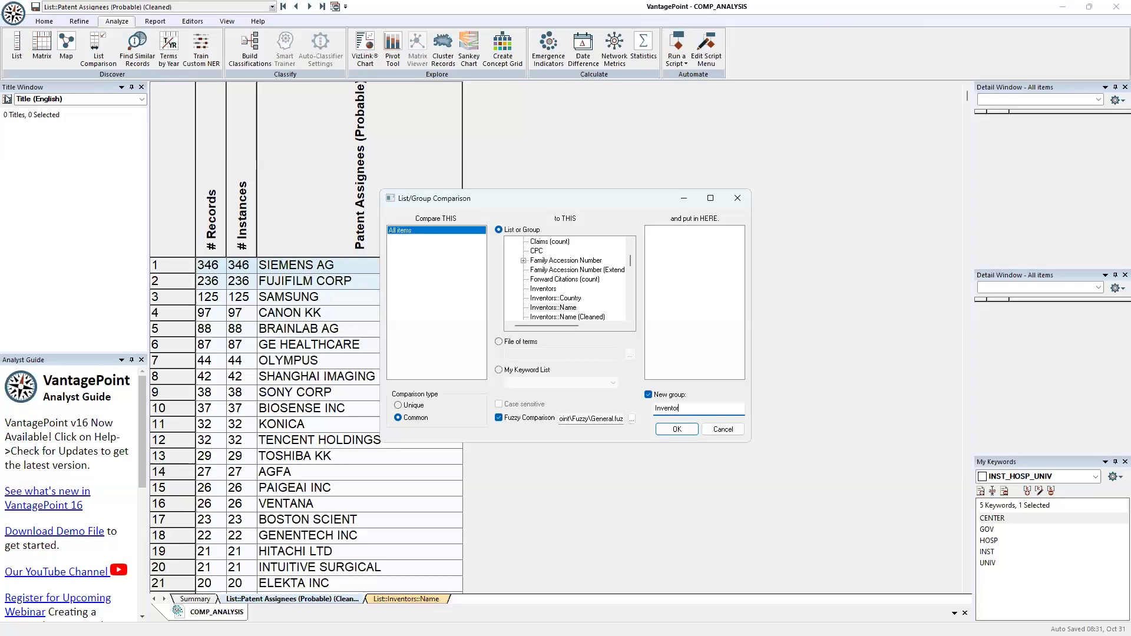
pyautogui.press('Return')
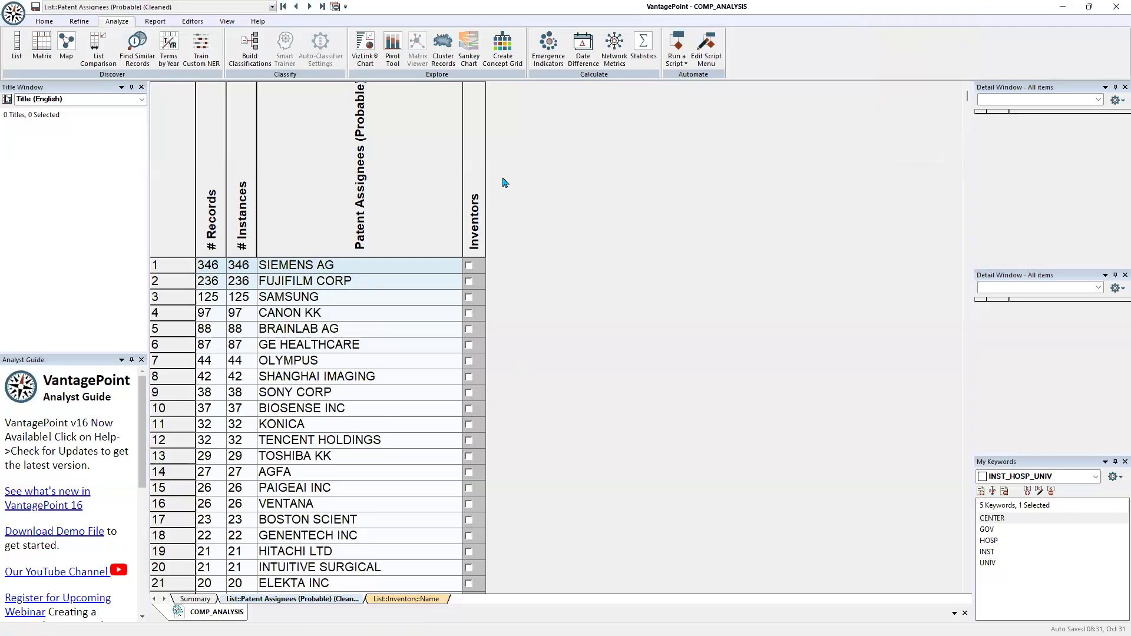
# Sort the assignee list by the Inventors group and examine the grouped individuals and the remaining organizations, including the universities
pyautogui.click(475, 145)
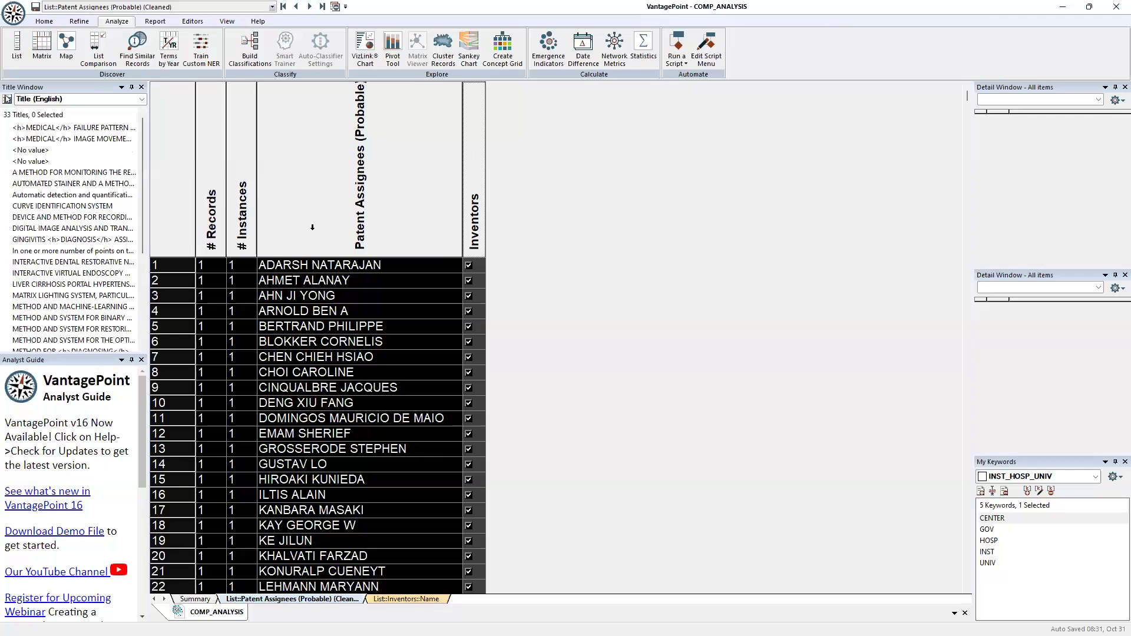
pyautogui.scroll(-6, 324, 480)
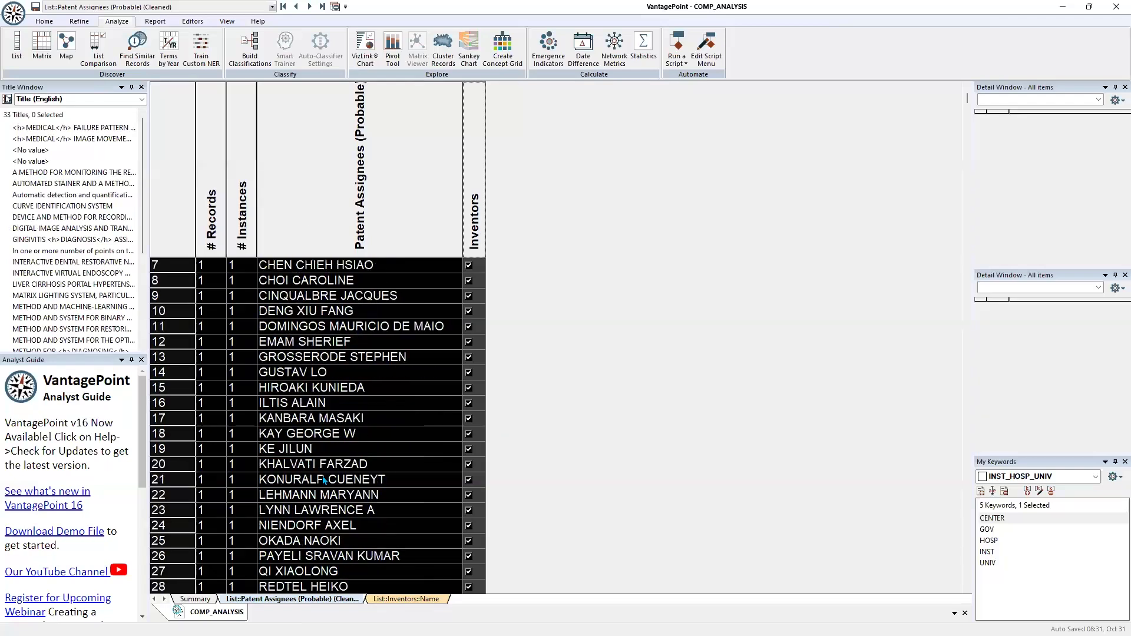
pyautogui.scroll(6, 325, 480)
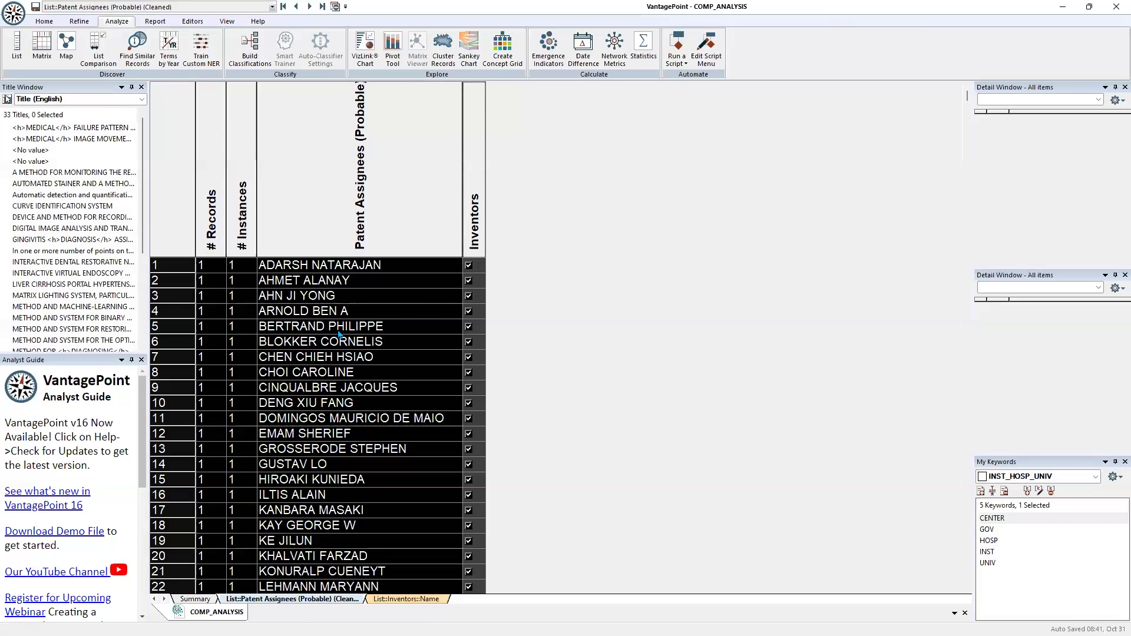
pyautogui.scroll(-11, 330, 335)
pyautogui.scroll(-4, 325, 329)
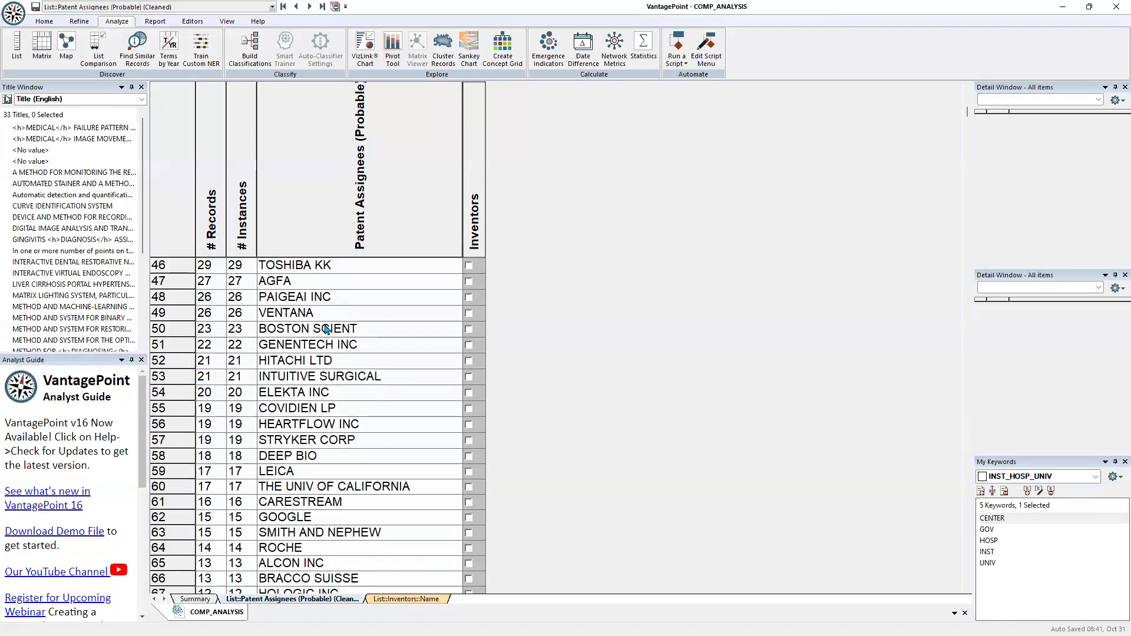
pyautogui.scroll(-4, 326, 330)
pyautogui.scroll(-7, 326, 330)
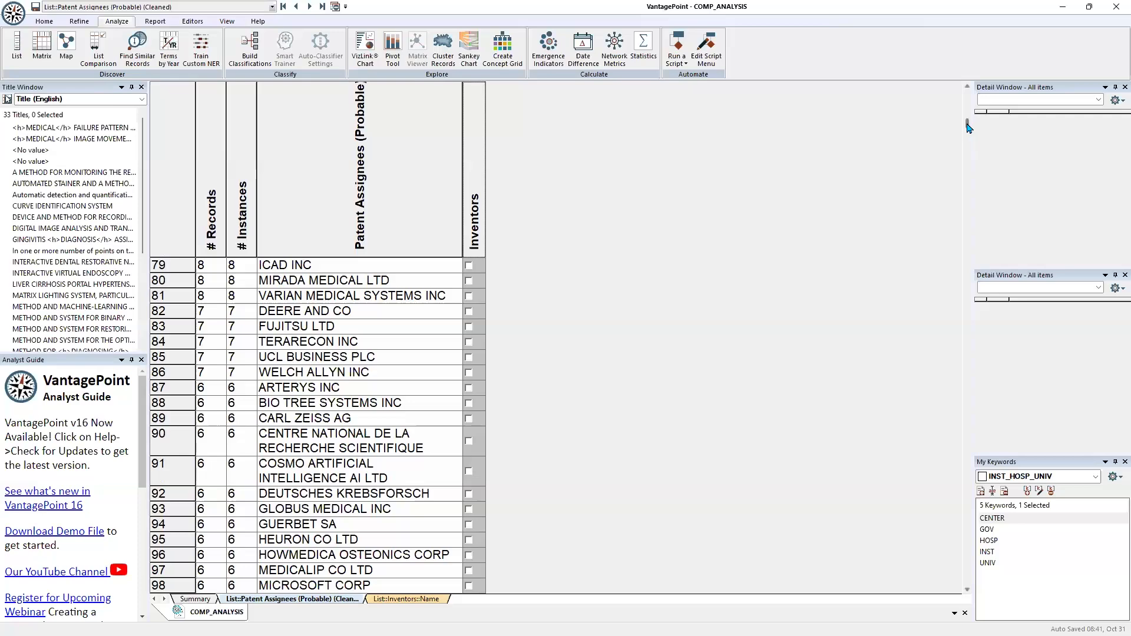
pyautogui.moveTo(967, 125); pyautogui.dragTo(1016, 551)
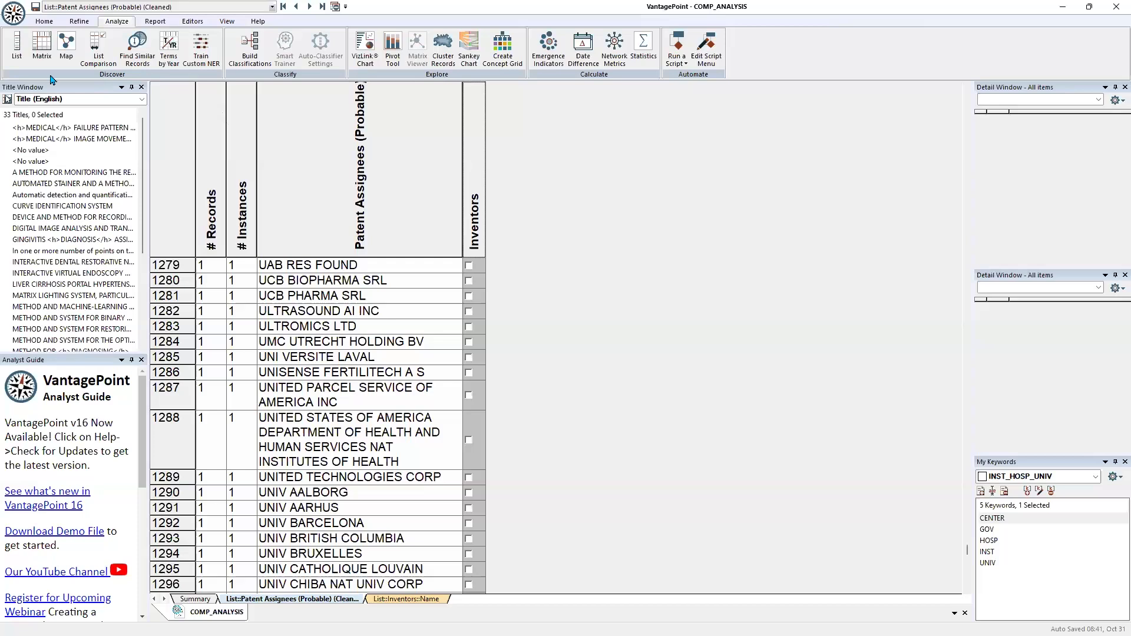
# Group all assignees using the INST_GOVT_UNIV thesaurus, with a group for each alias merged with existing groups
pyautogui.click(79, 24)
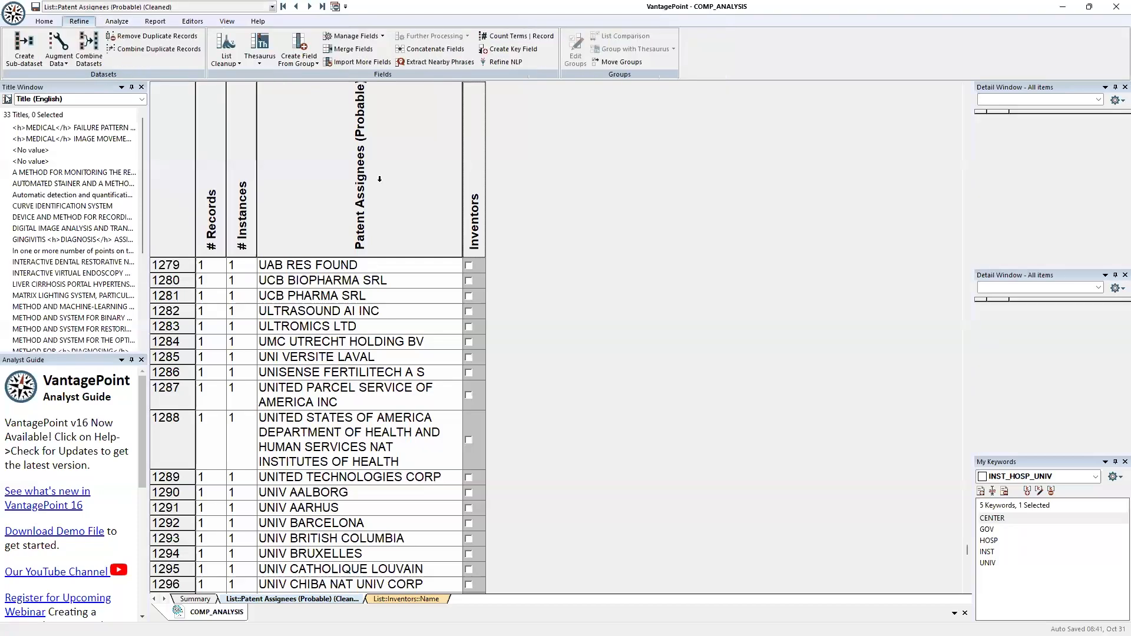
pyautogui.click(613, 53)
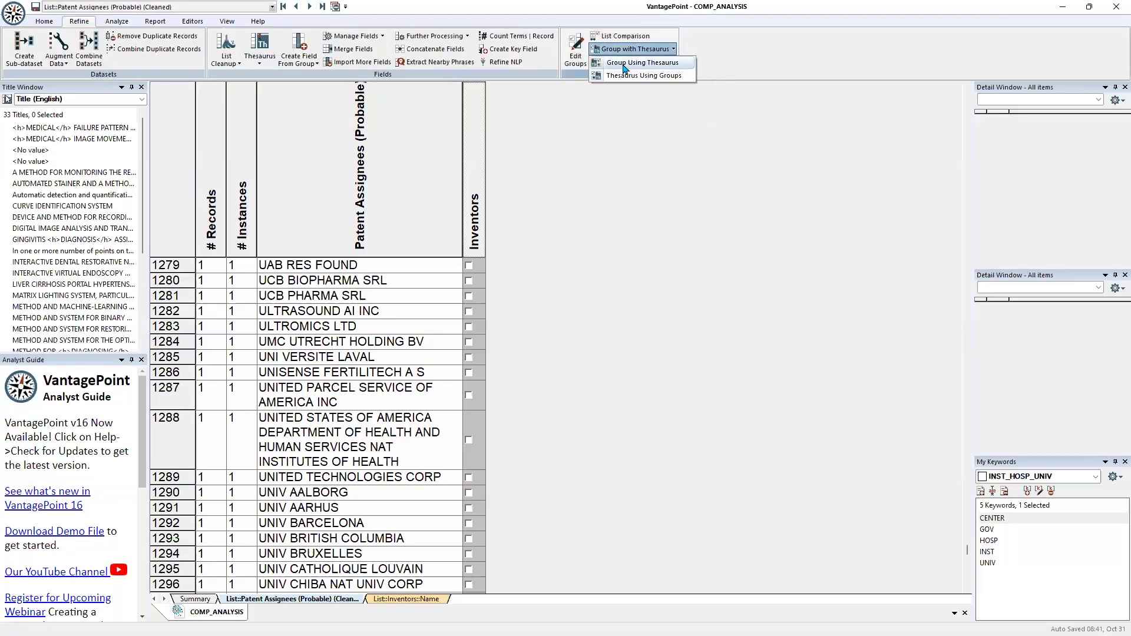
pyautogui.click(624, 69)
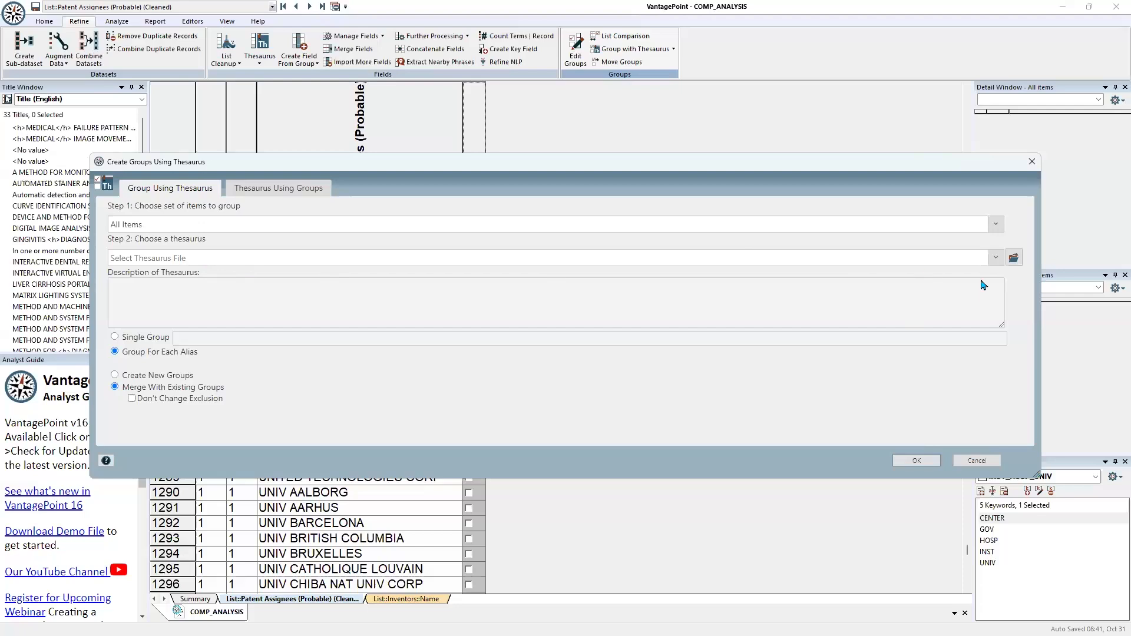
pyautogui.click(1013, 258)
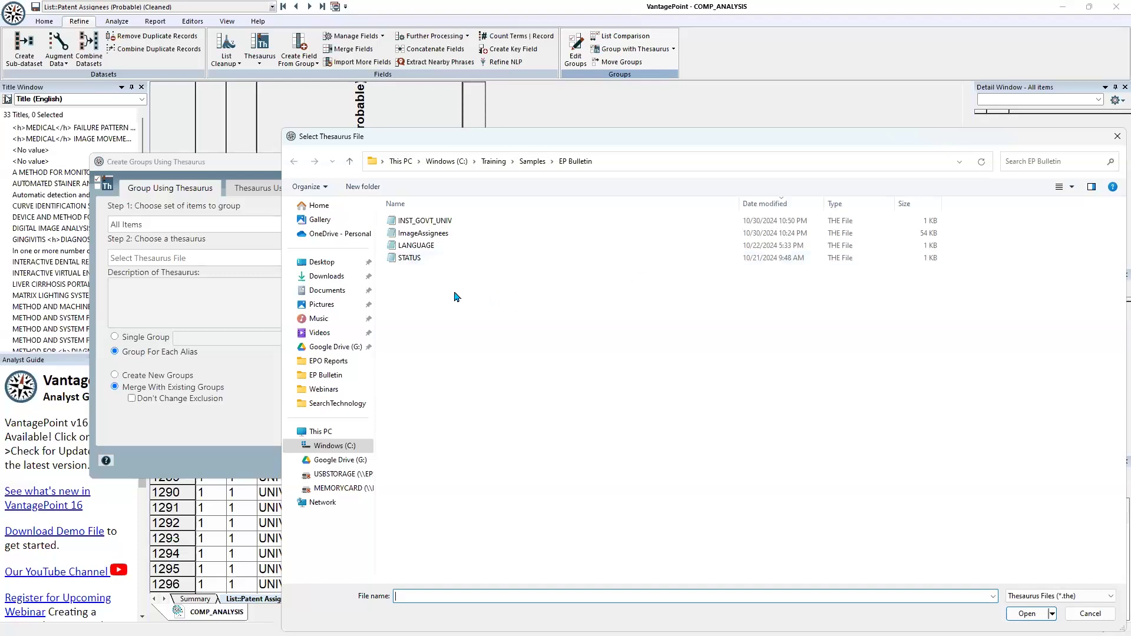
pyautogui.click(423, 221)
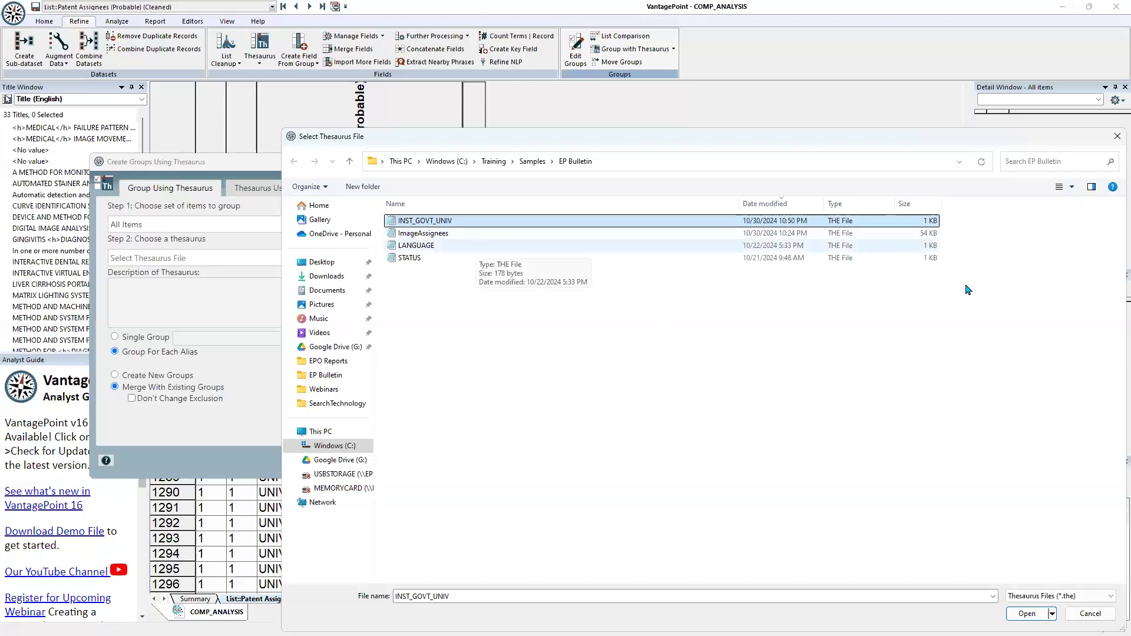
pyautogui.click(1026, 613)
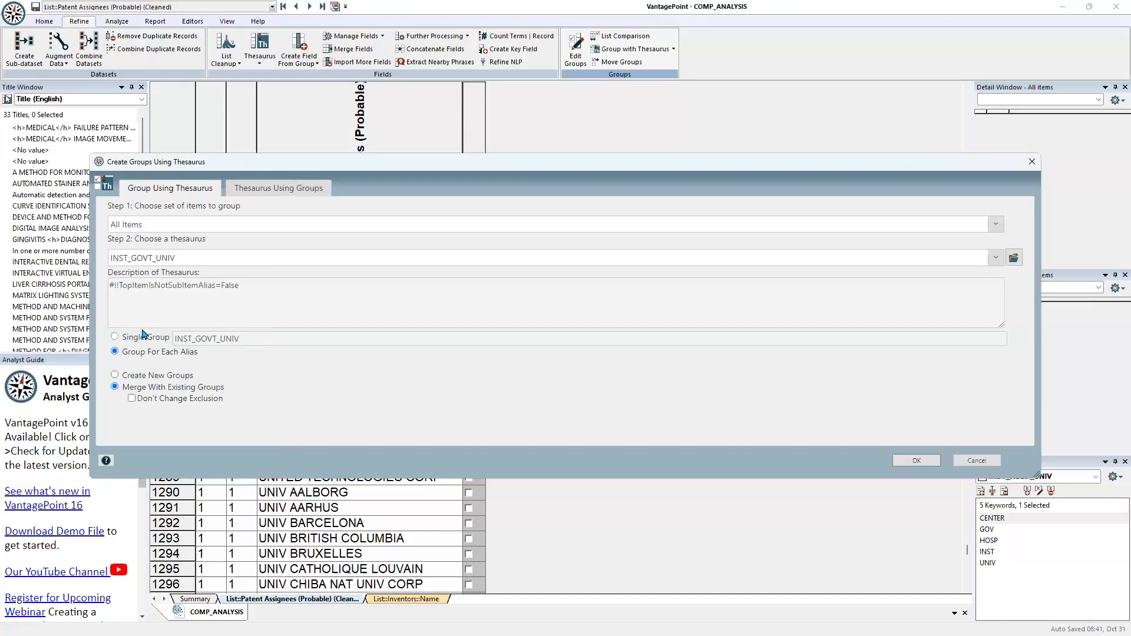
pyautogui.click(916, 464)
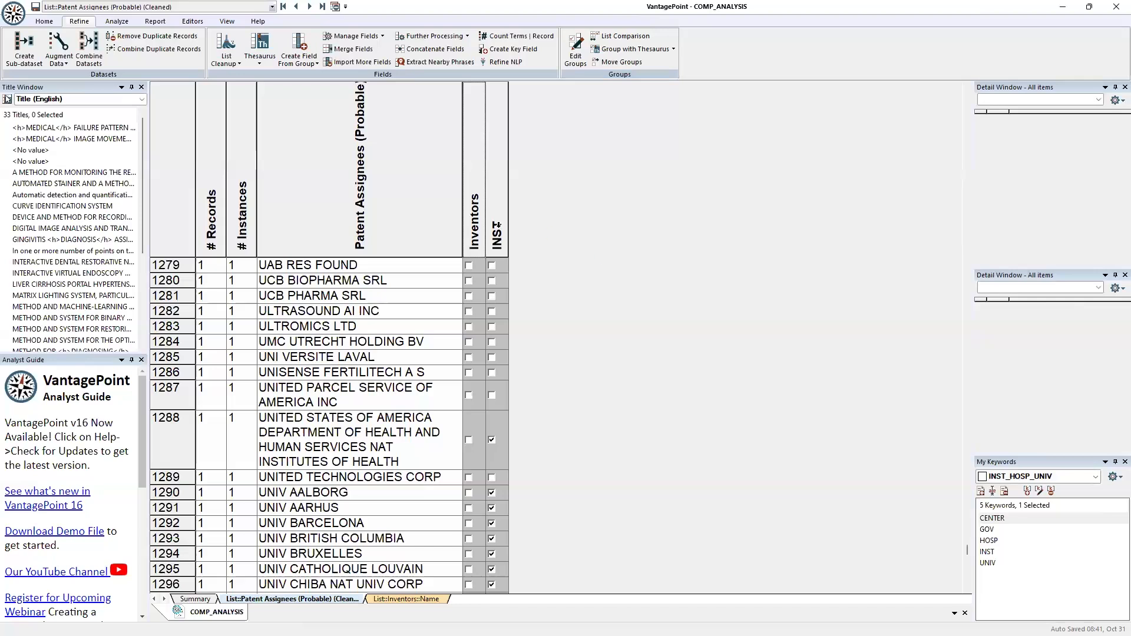
# Sort the assignees by the INST group to review its members, and restore the sort by number of records
pyautogui.click(496, 202)
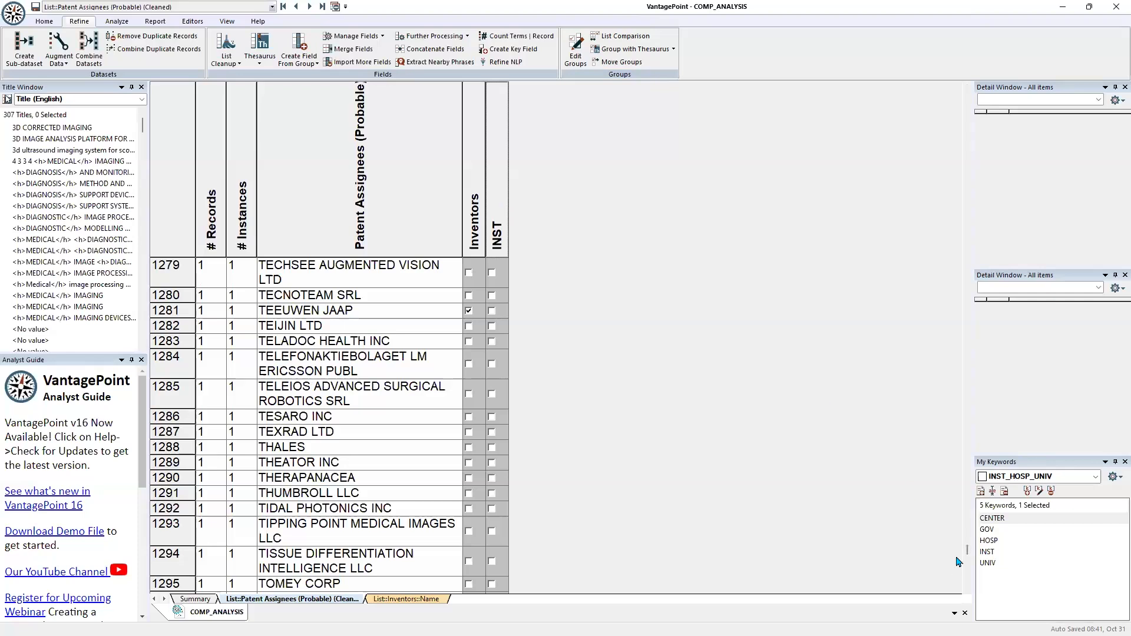
pyautogui.moveTo(966, 550); pyautogui.dragTo(969, 90)
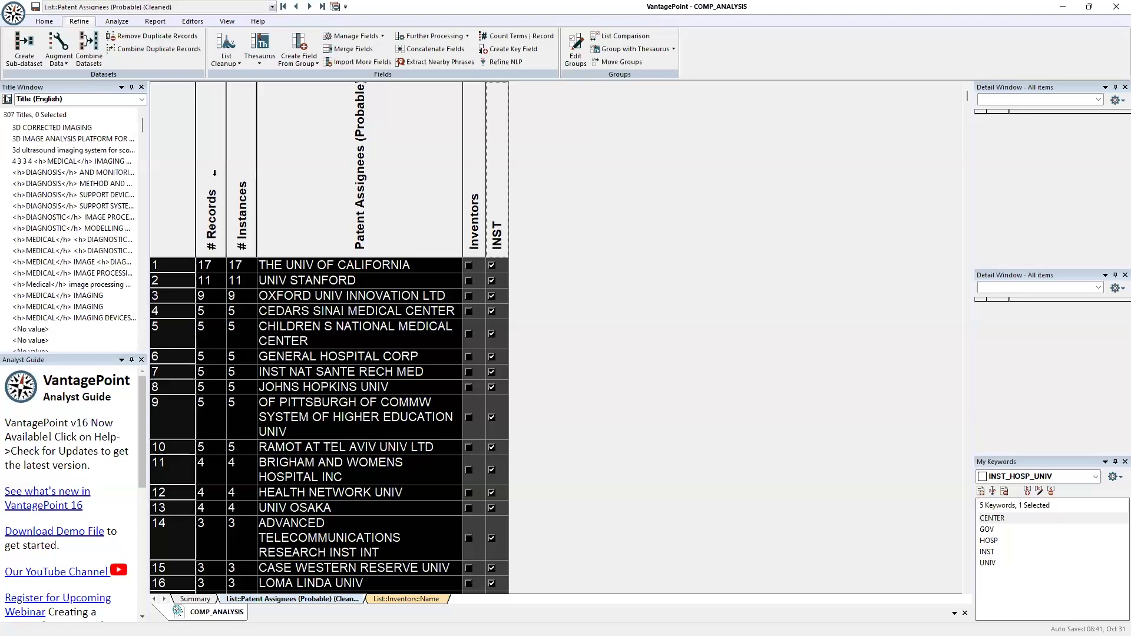
pyautogui.click(214, 173)
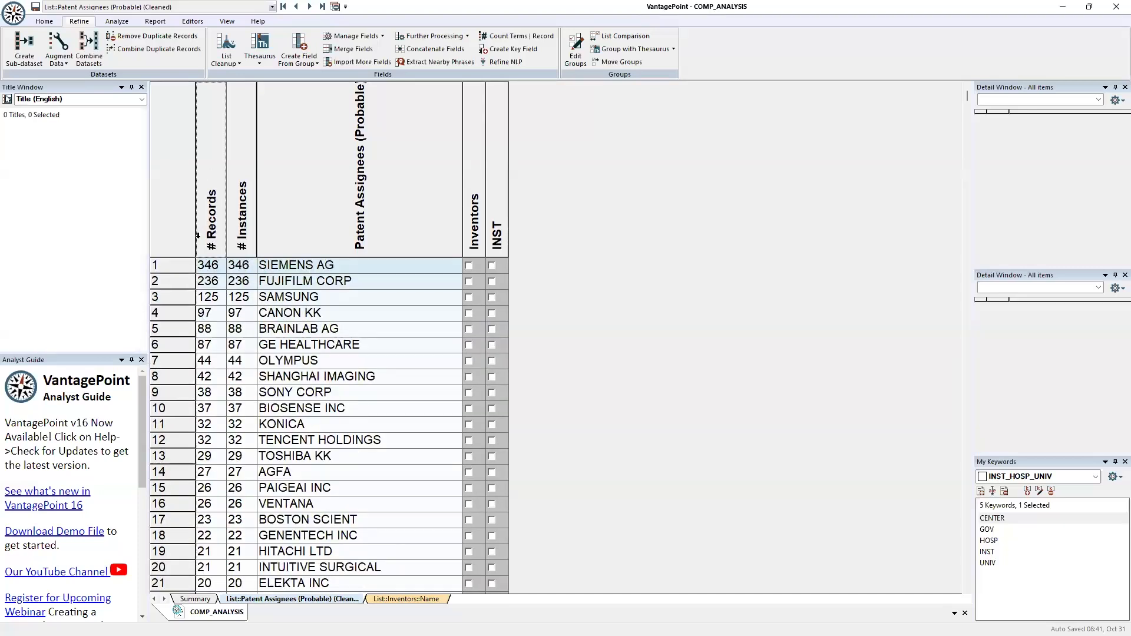
# Add the 20 assignees with the most records, SIEMENS AG through INTUITIVE SURGICAL, to a new group named Top 20
pyautogui.moveTo(335, 281); pyautogui.dragTo(335, 571)
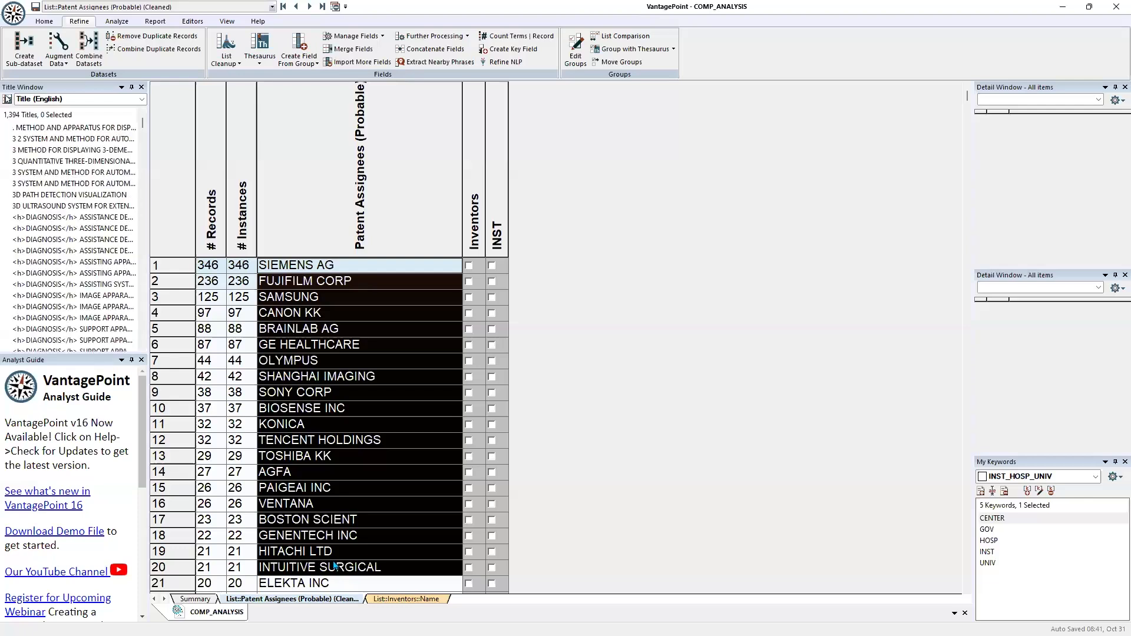
pyautogui.rightClick(331, 456)
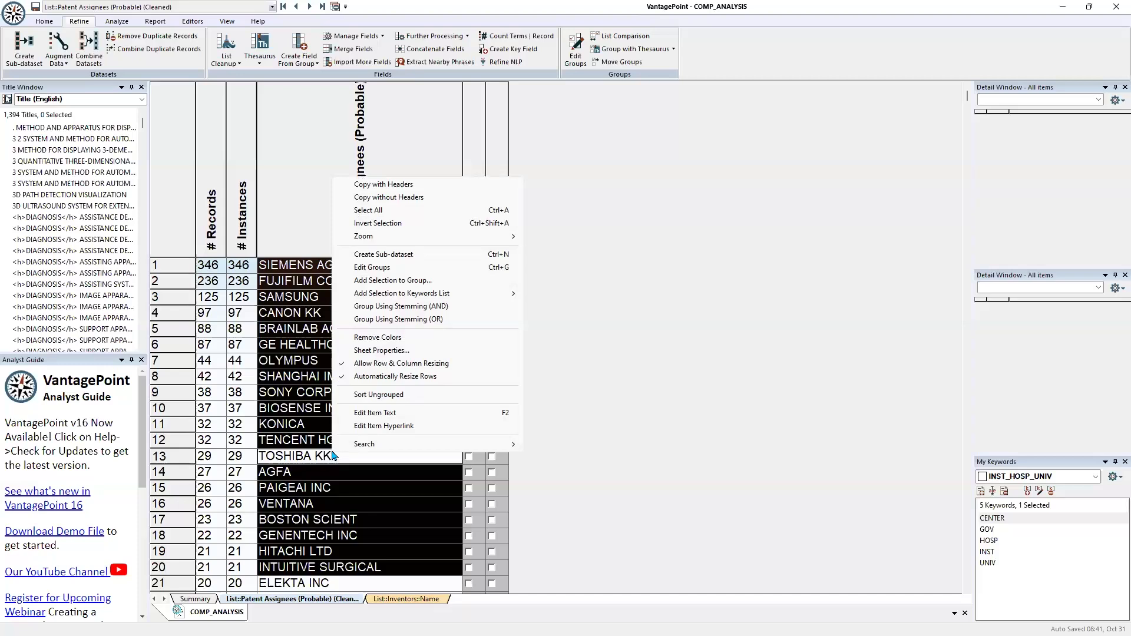
pyautogui.click(371, 280)
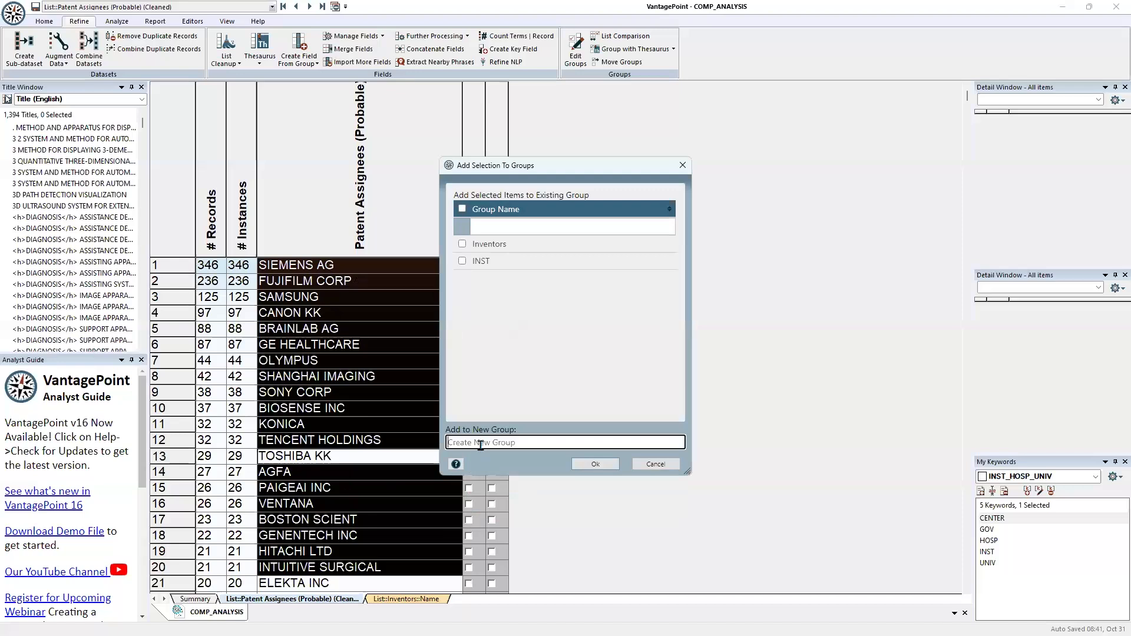
pyautogui.write('Top 20')
pyautogui.click(599, 464)
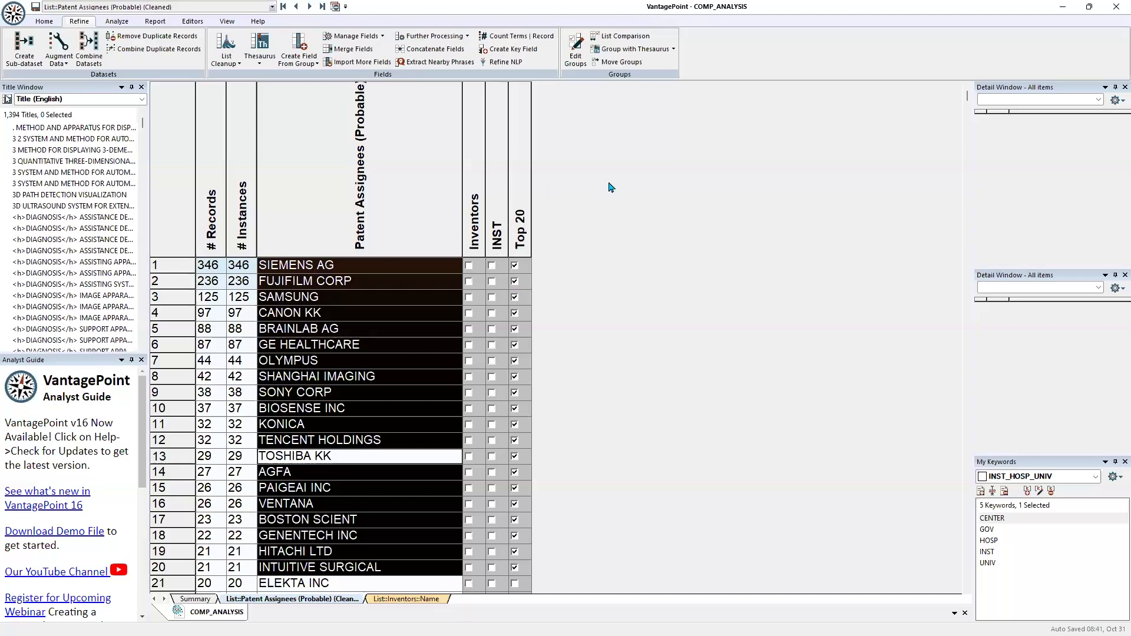
# Combine the Inventors, INST and Top 20 groups with OR into a new group, keeping the suggested name
pyautogui.click(575, 53)
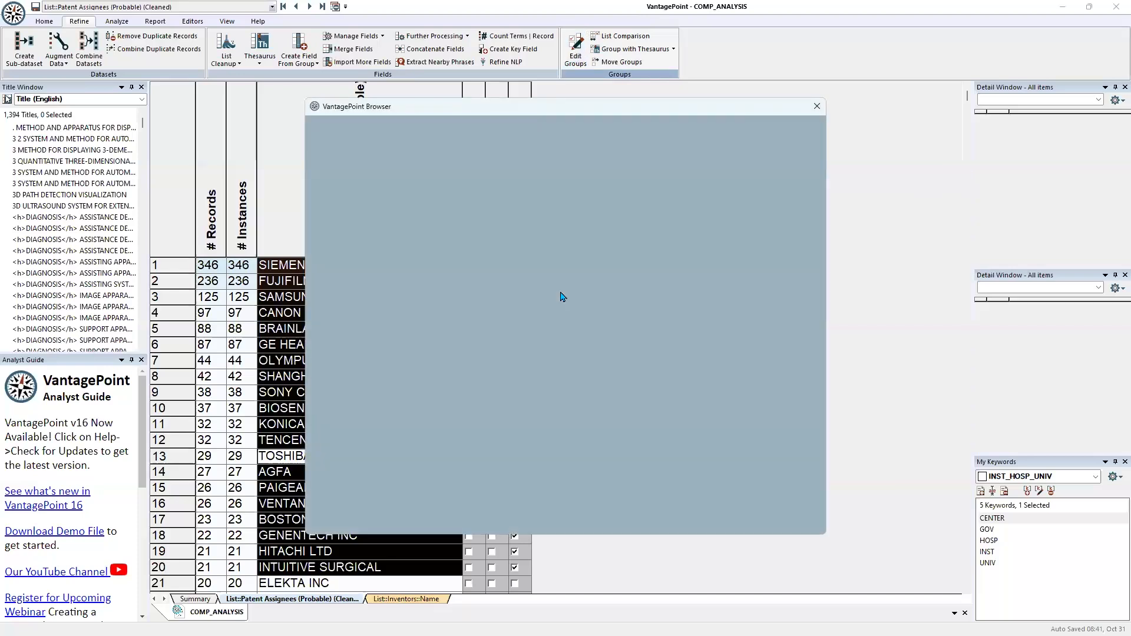
pyautogui.click(393, 144)
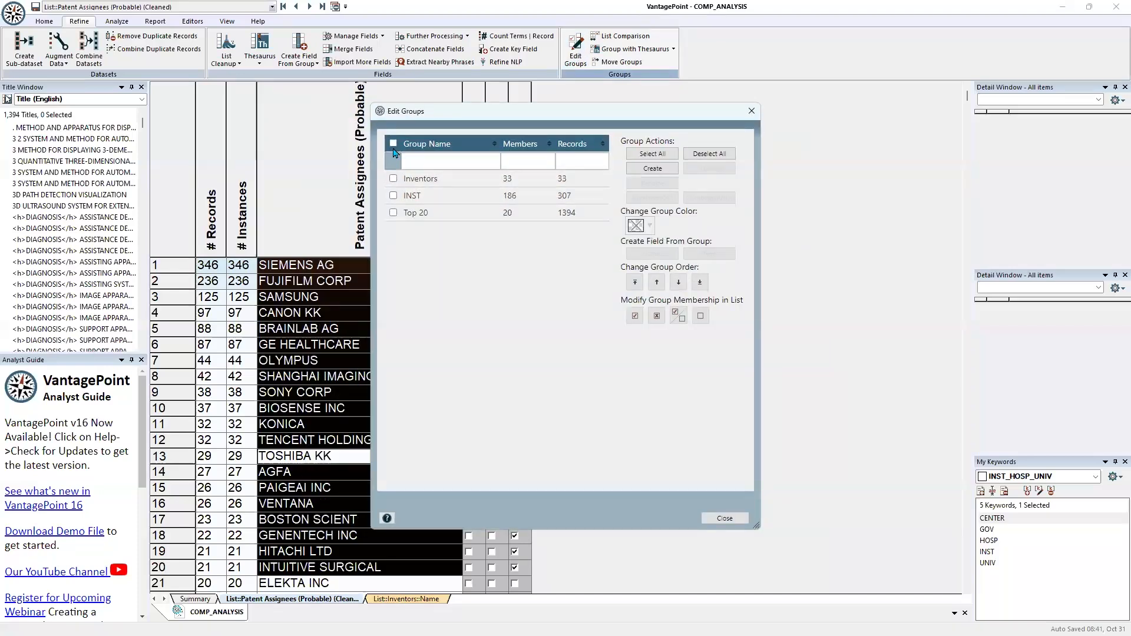
pyautogui.click(653, 201)
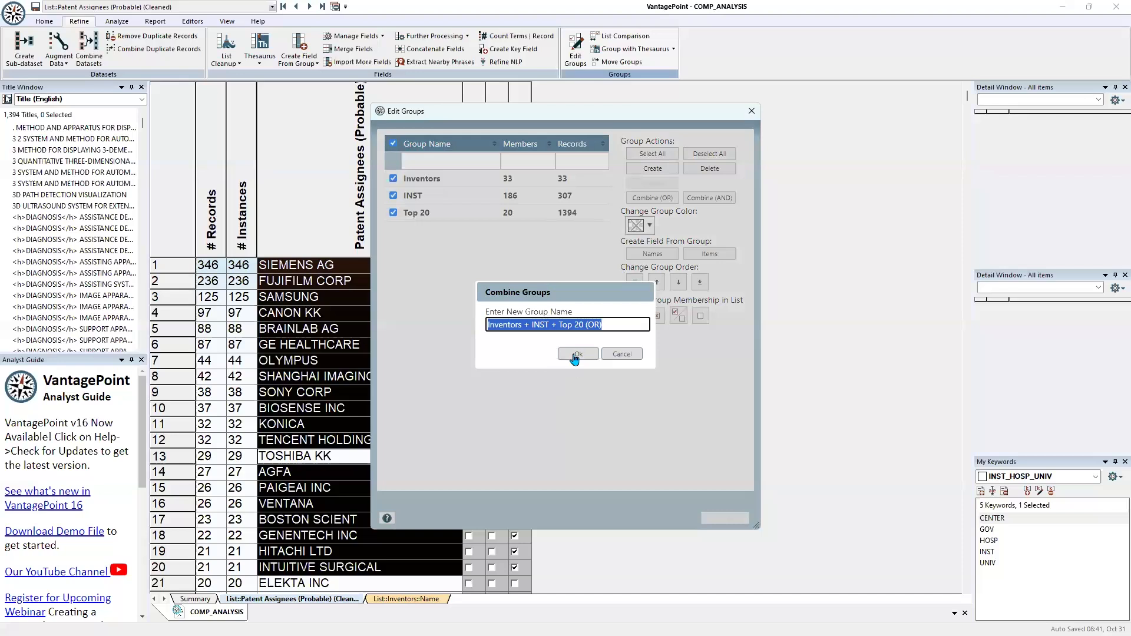
pyautogui.click(576, 354)
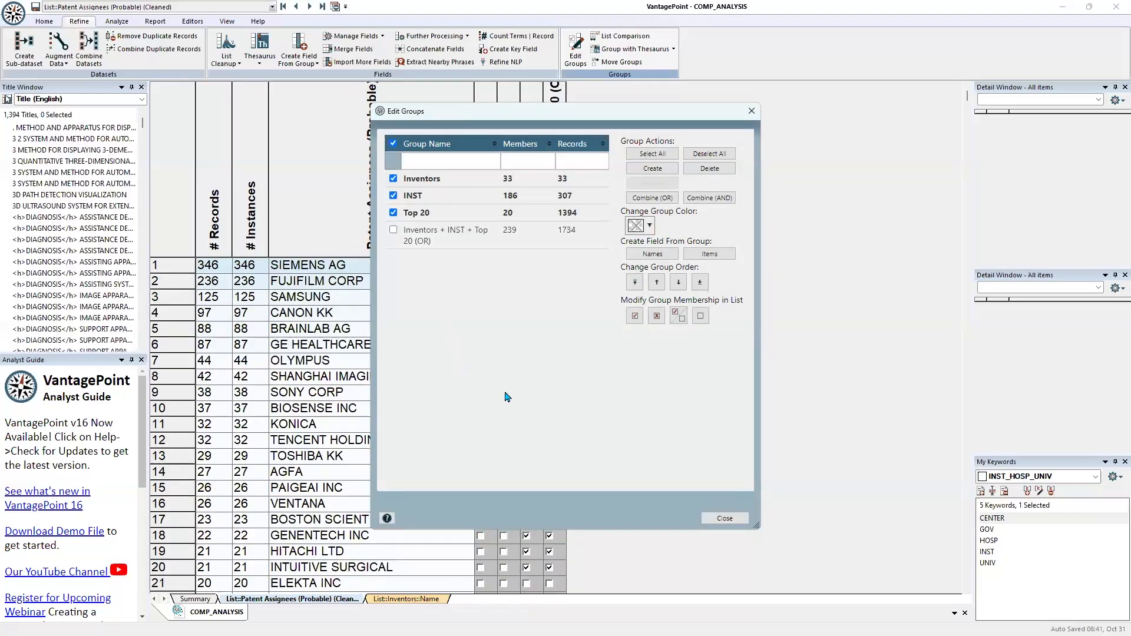
pyautogui.click(724, 519)
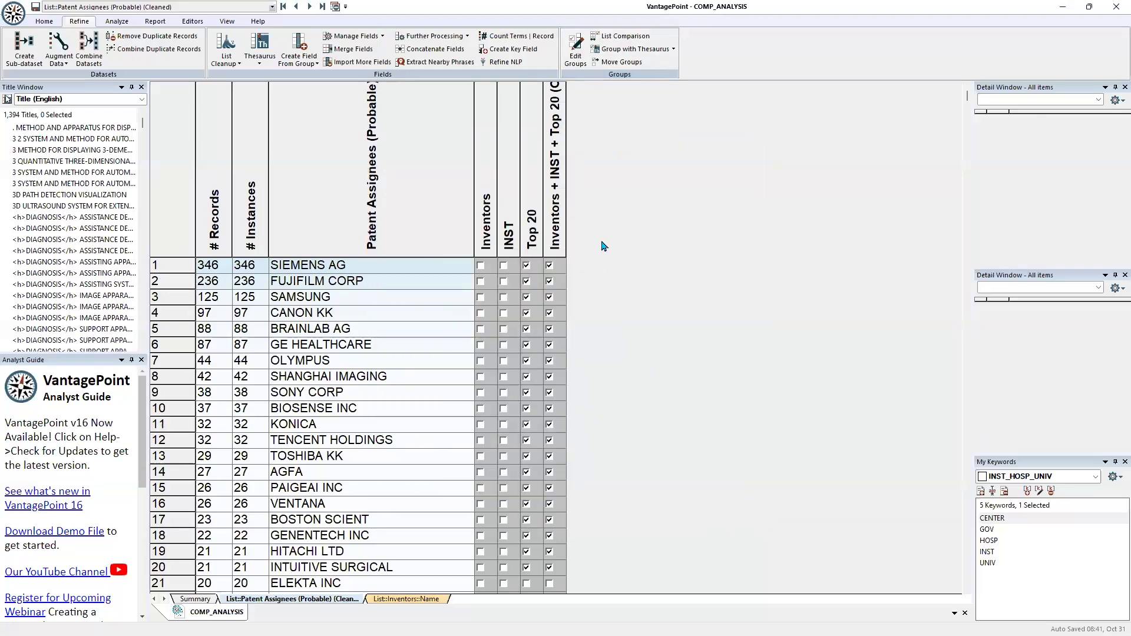
# Sort the assignee list by the combined Inventors + INST + Top 20 (OR) group and invert the selection to the ungrouped assignees
pyautogui.click(554, 212)
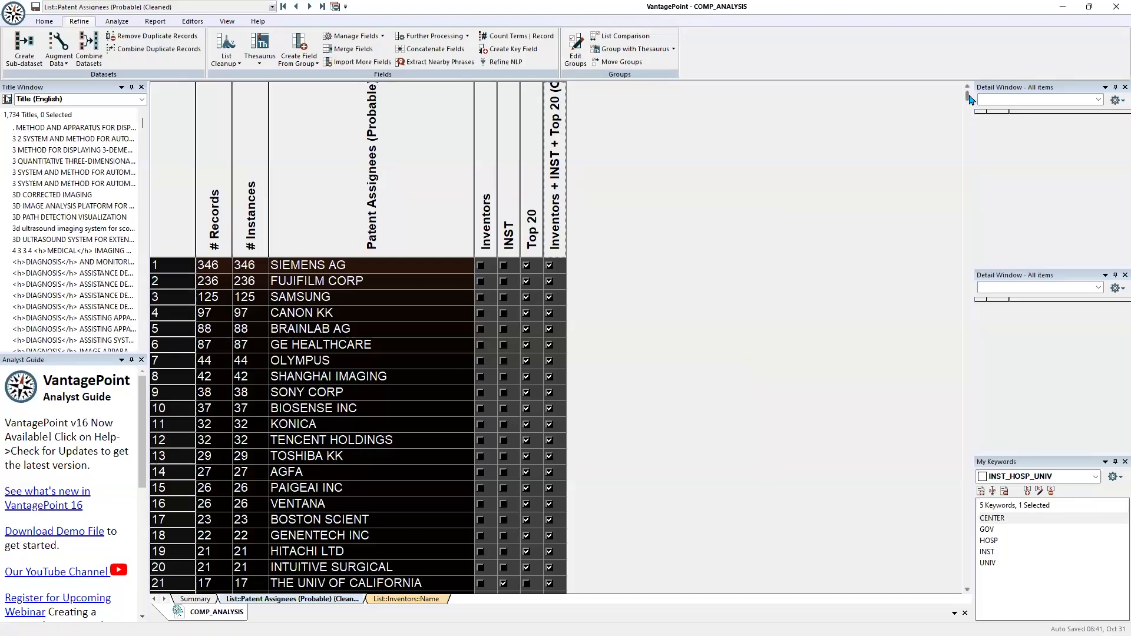
pyautogui.moveTo(968, 100); pyautogui.dragTo(976, 171)
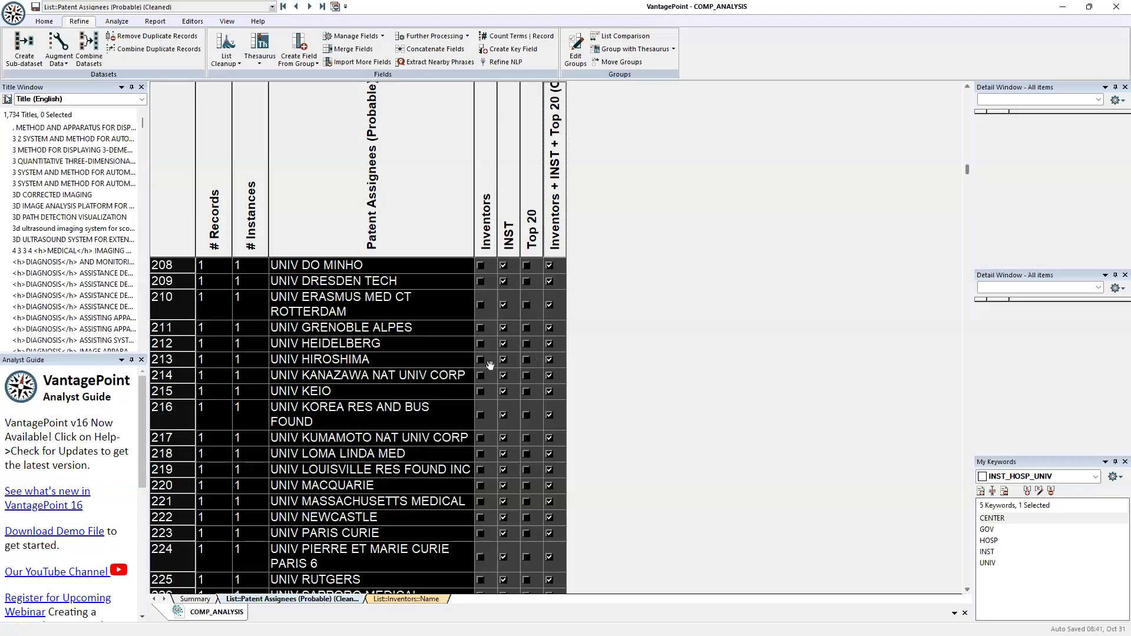
pyautogui.rightClick(366, 360)
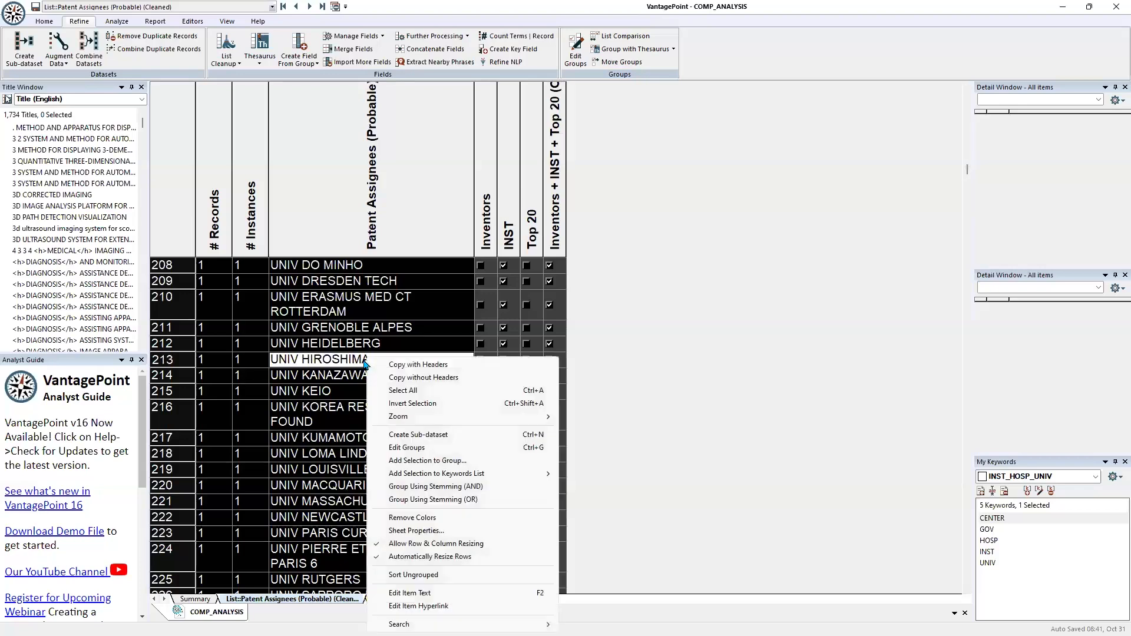
pyautogui.click(395, 404)
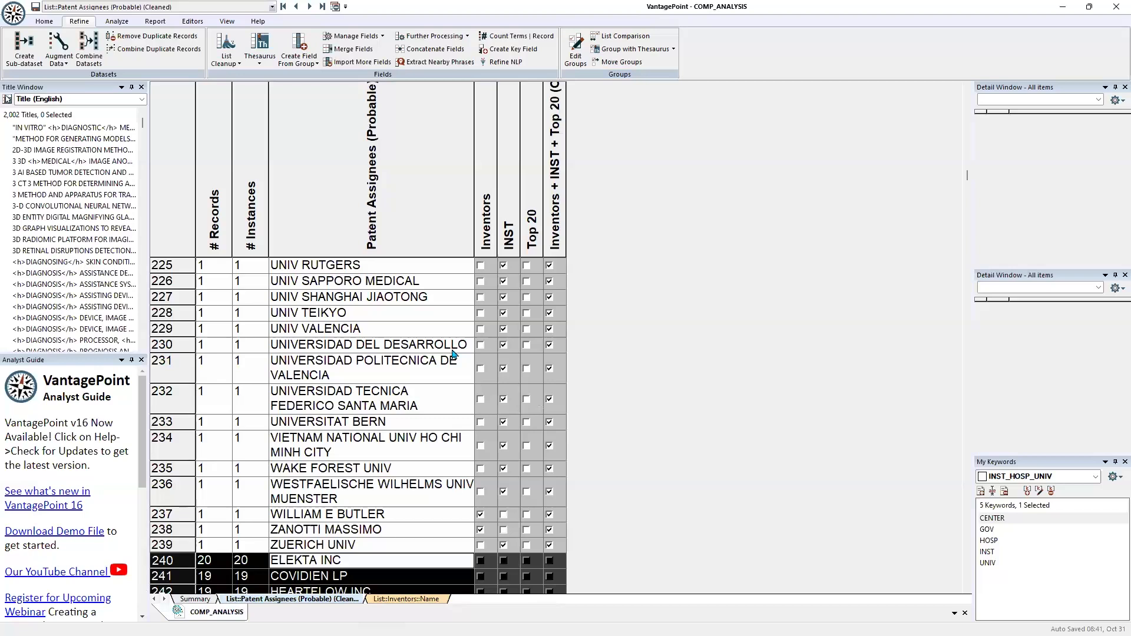
pyautogui.rightClick(399, 572)
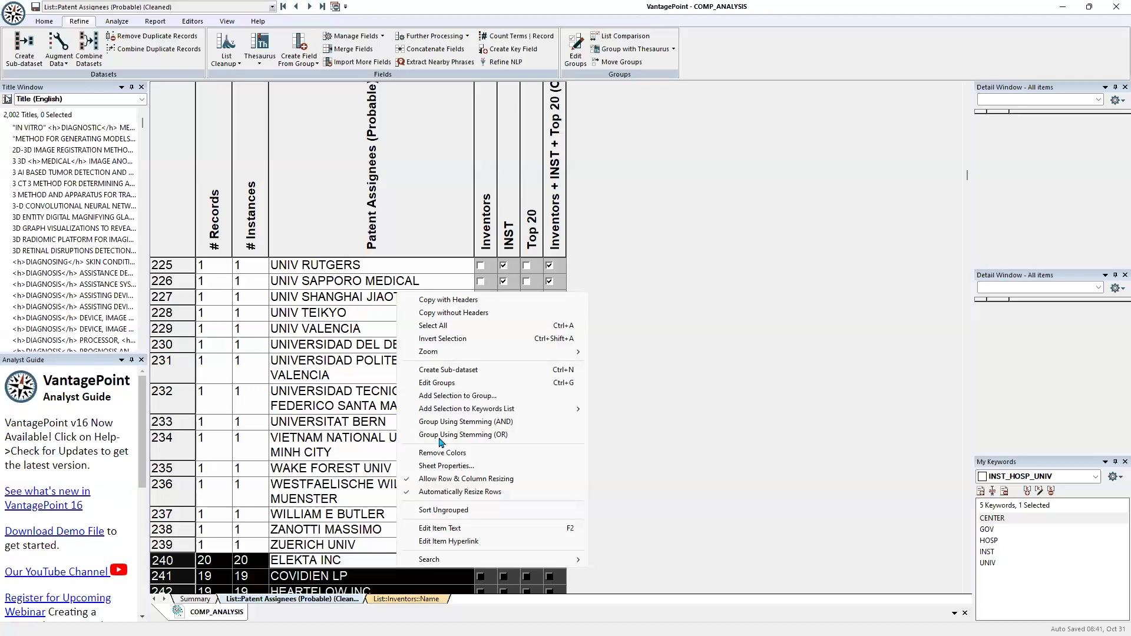
pyautogui.moveTo(432, 407)
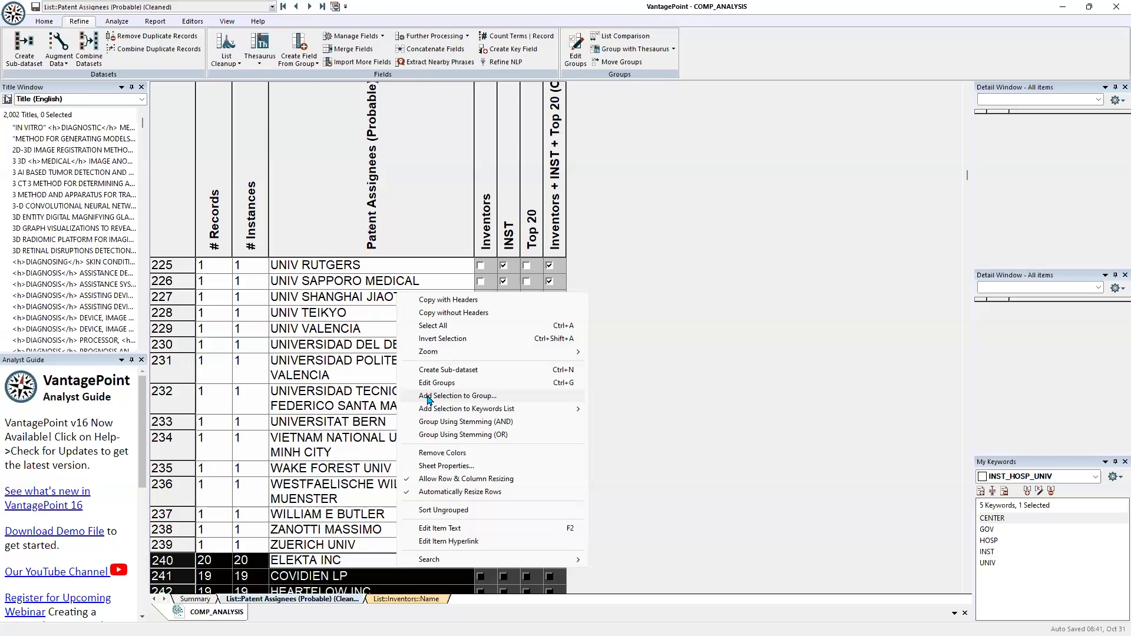
pyautogui.click(666, 341)
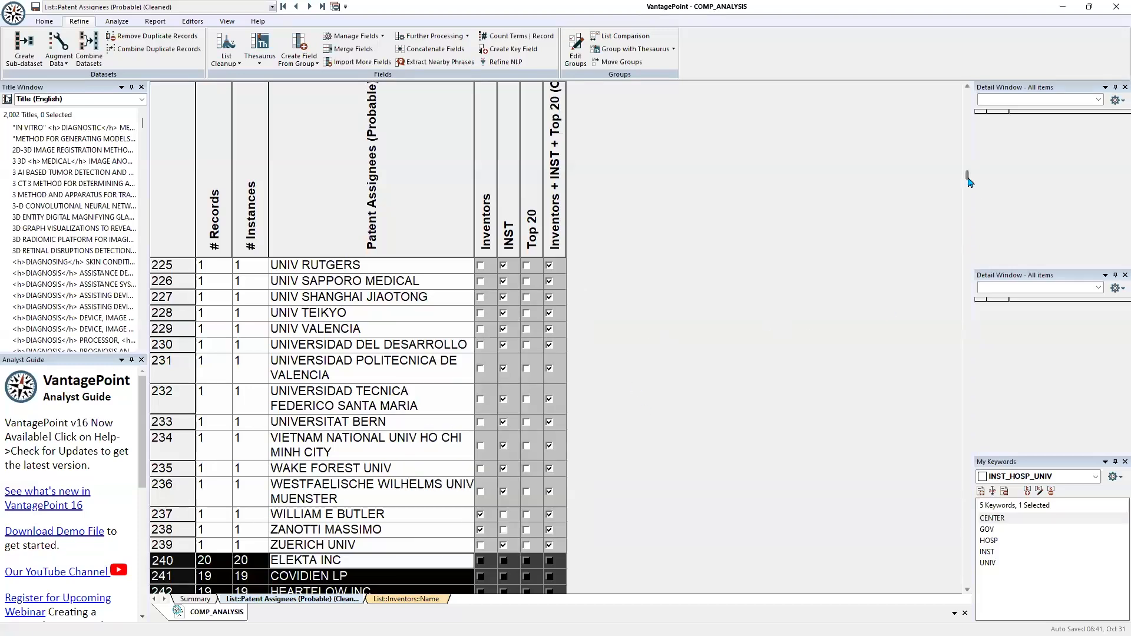
# Add the ungrouped assignees with 6 to 20 records, ELEKTA INC through YUYAMA MFG CO LTD, to a new group named 6-20/Company
pyautogui.scroll(-6, 967, 181)
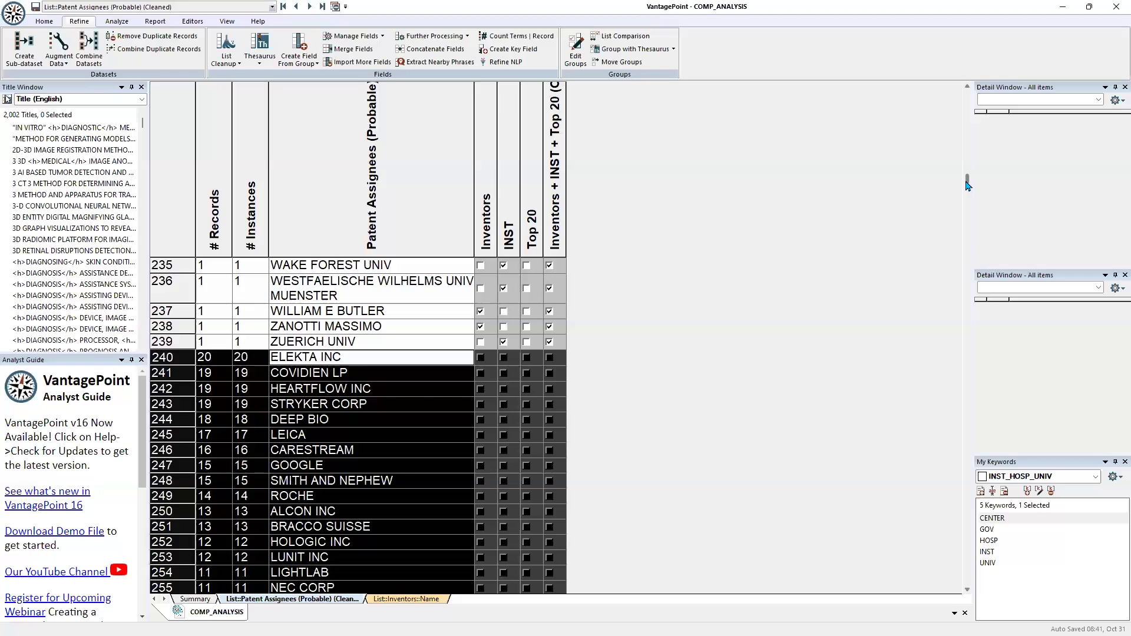
pyautogui.scroll(-3, 966, 193)
pyautogui.moveTo(967, 192); pyautogui.dragTo(970, 185)
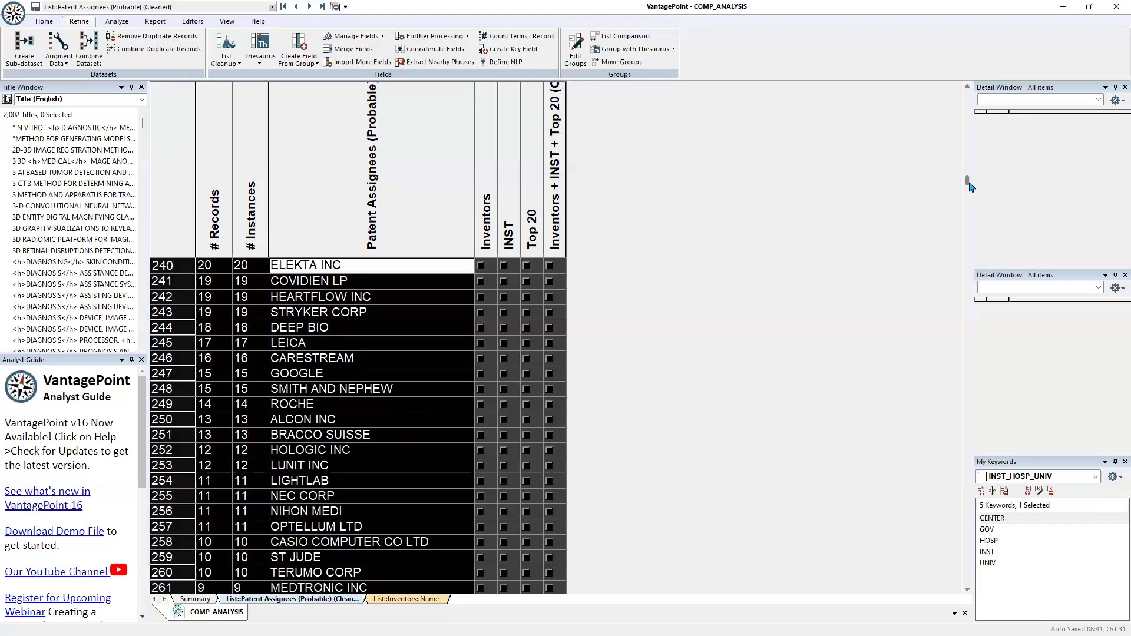
pyautogui.moveTo(970, 186); pyautogui.dragTo(969, 182)
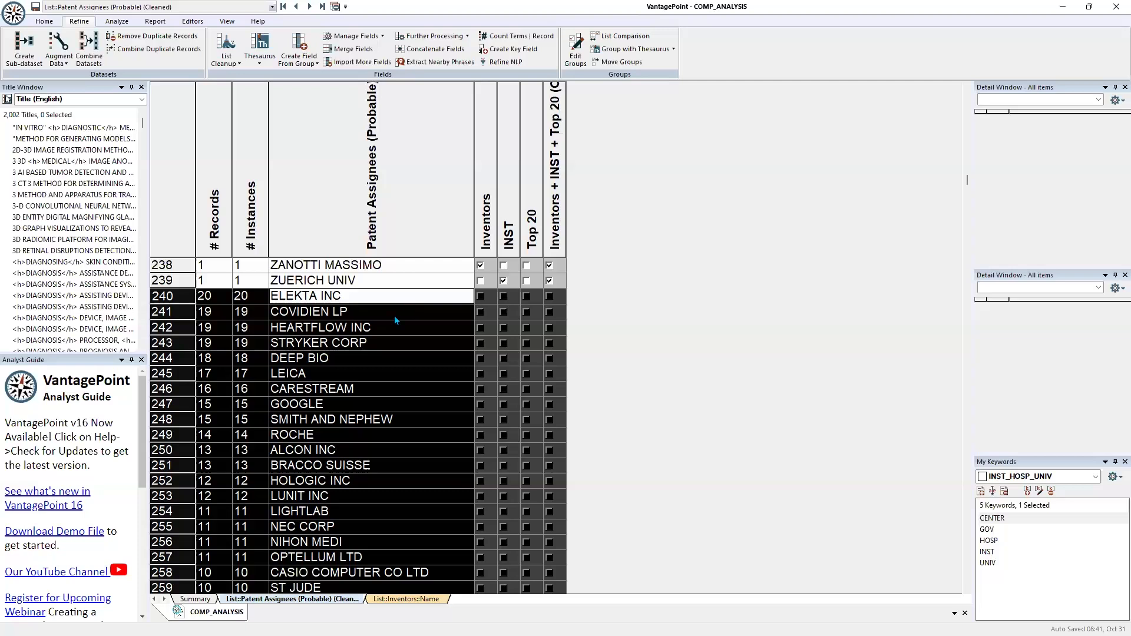
pyautogui.click(393, 298)
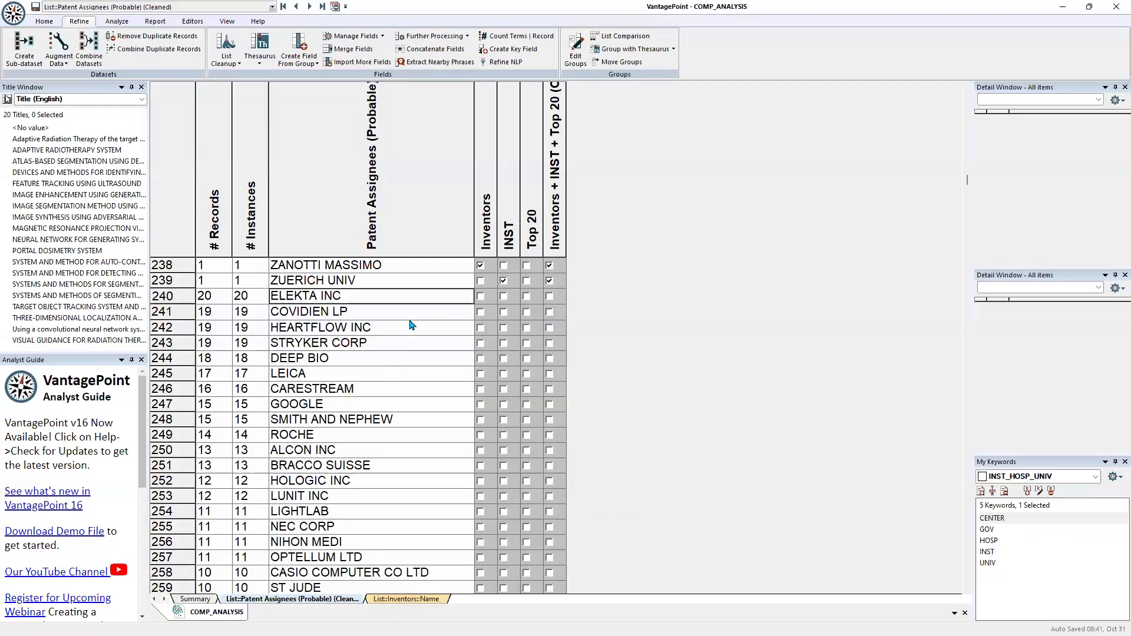
pyautogui.moveTo(394, 315); pyautogui.dragTo(385, 522)
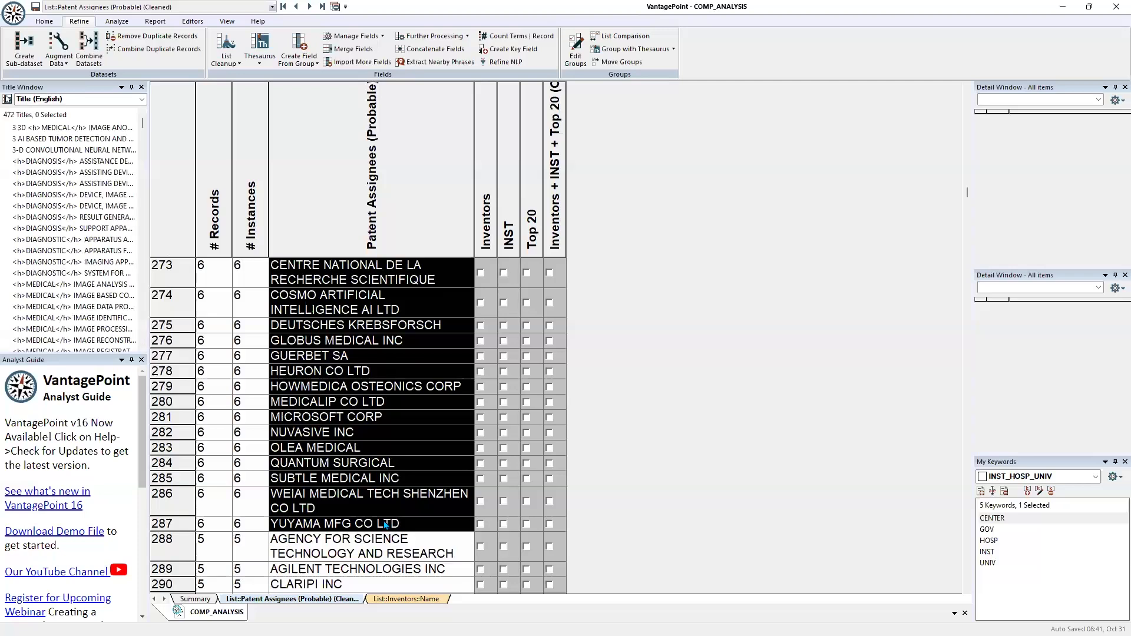
pyautogui.rightClick(388, 472)
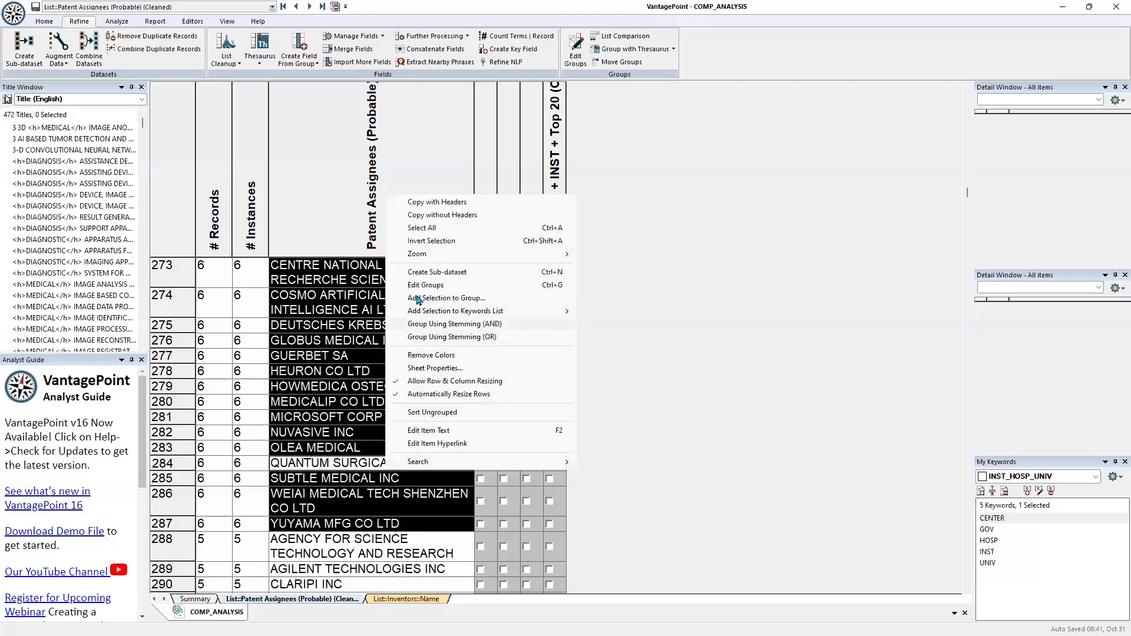
pyautogui.click(417, 298)
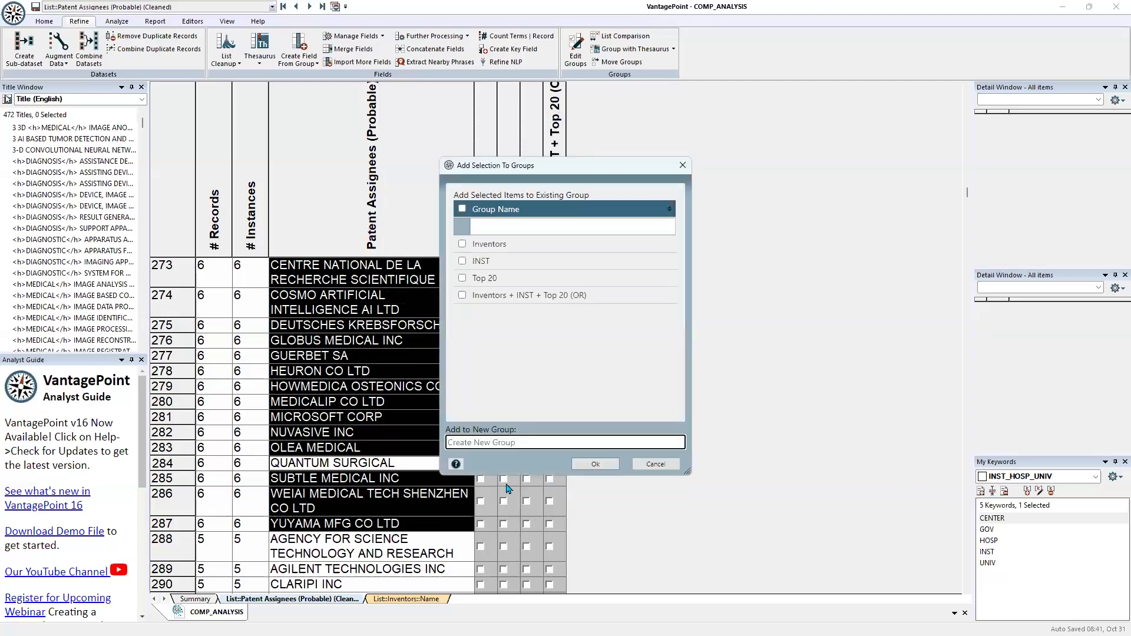
pyautogui.write('6-20/Company')
pyautogui.press('Return')
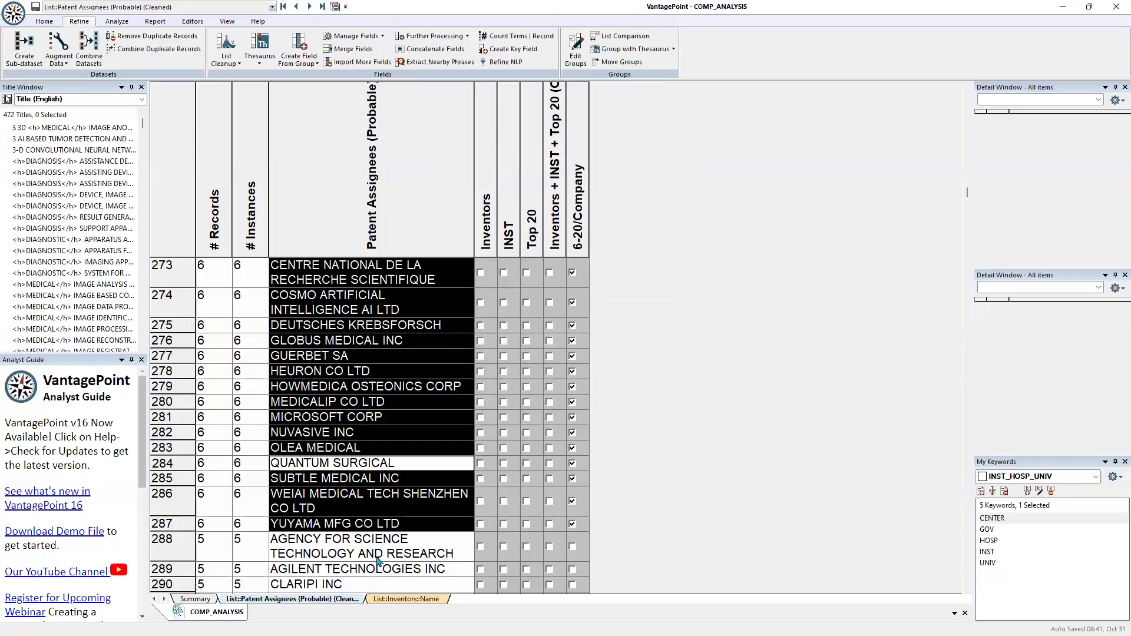
# Add the ungrouped assignees with 4 or 5 records to a new group named 4-5/Company
pyautogui.moveTo(380, 546); pyautogui.dragTo(359, 430)
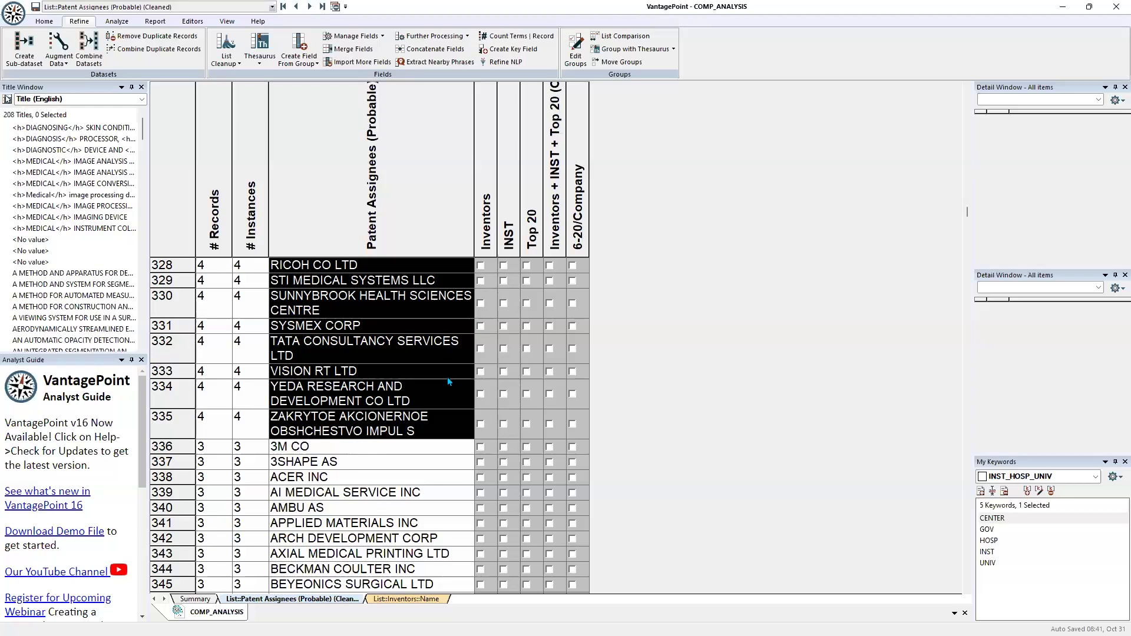
pyautogui.keyDown('ctrl'); pyautogui.click(377, 372); pyautogui.keyUp('ctrl')
pyautogui.rightClick(377, 372)
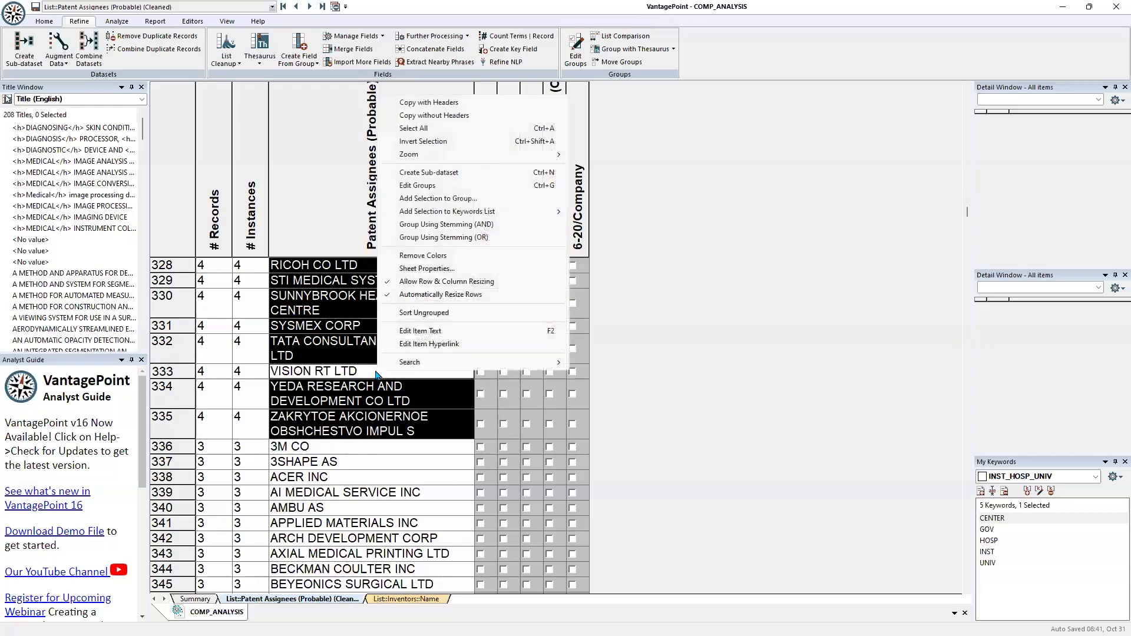
pyautogui.click(437, 198)
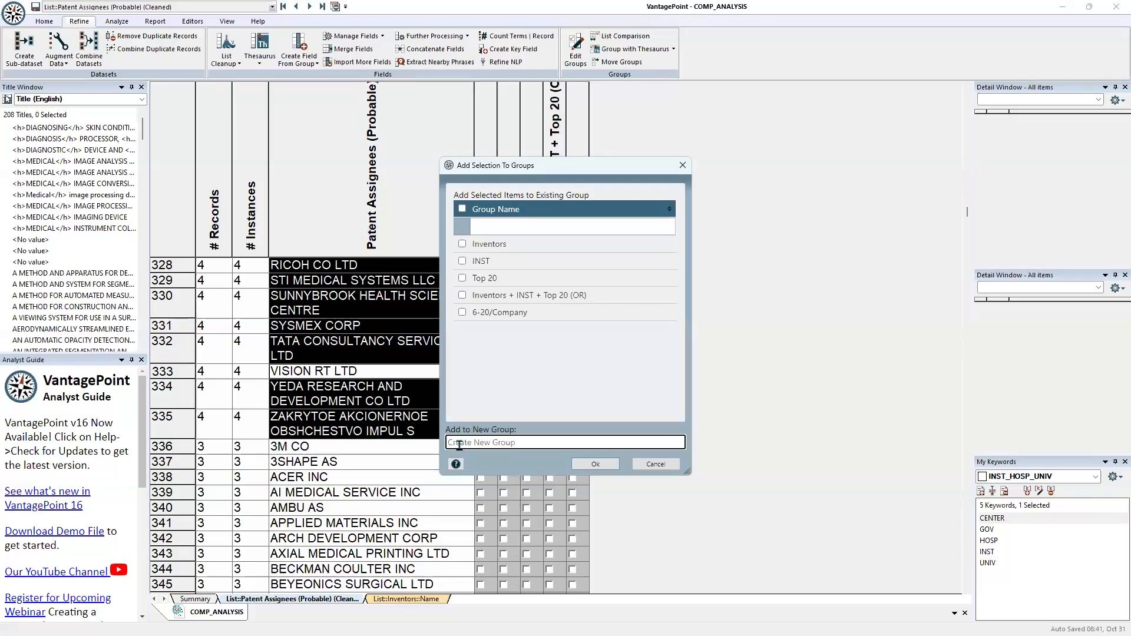
pyautogui.write('4')
pyautogui.write('-5/Company')
pyautogui.click(595, 463)
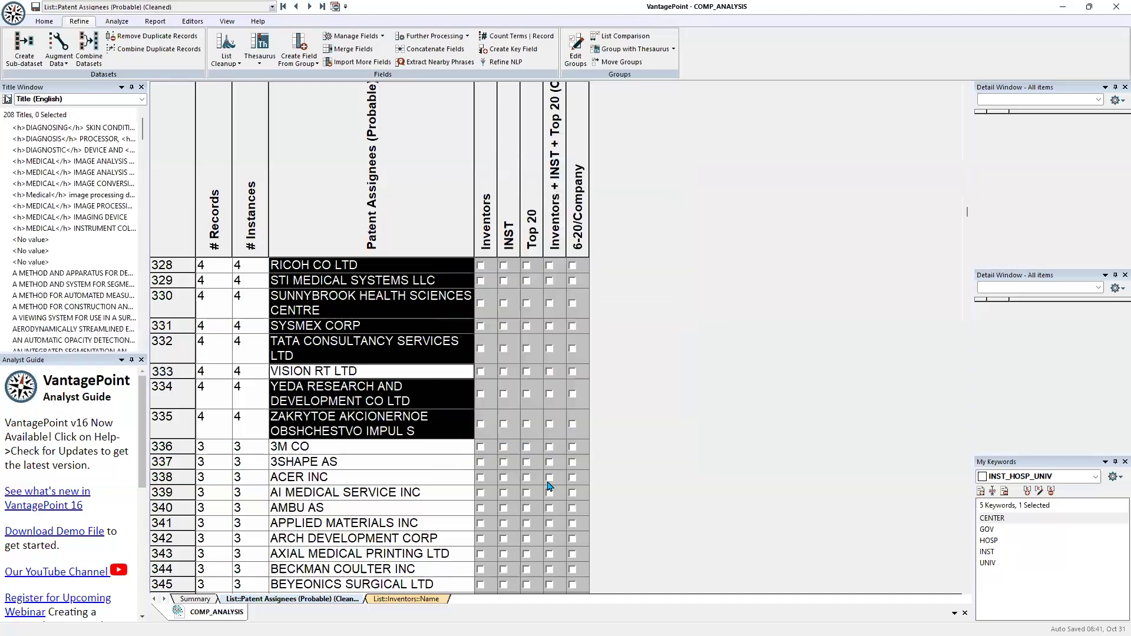
# Add the ungrouped assignees with 2 or 3 records, 3M CO through ZIMMER INC, to a new group named 2-3/Company
pyautogui.moveTo(391, 448); pyautogui.dragTo(366, 408)
pyautogui.rightClick(366, 407)
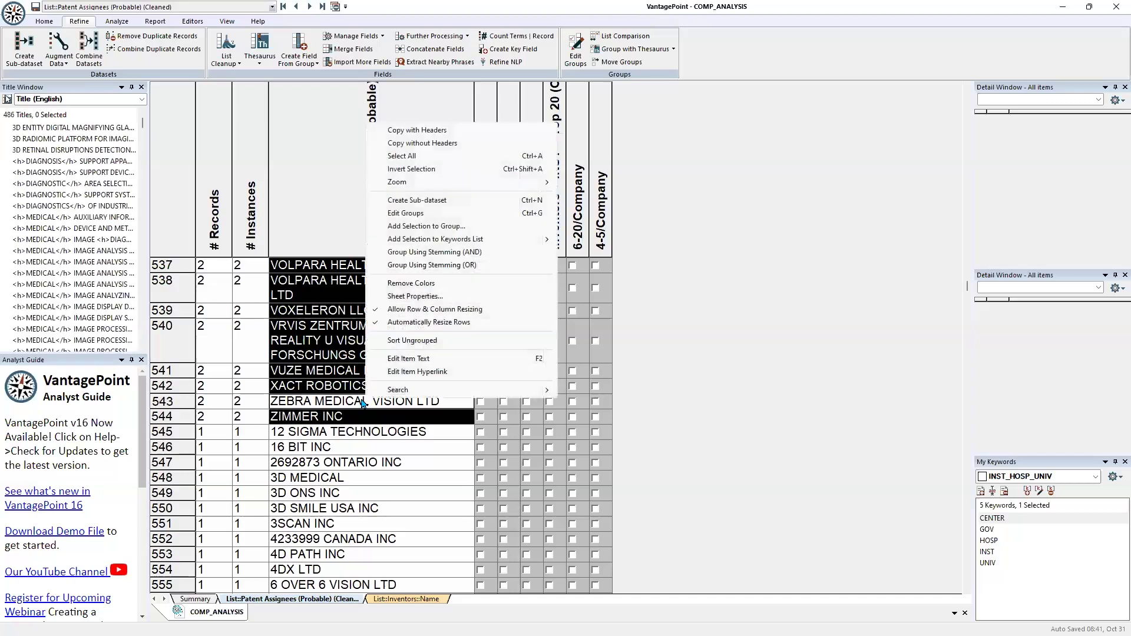
pyautogui.click(406, 228)
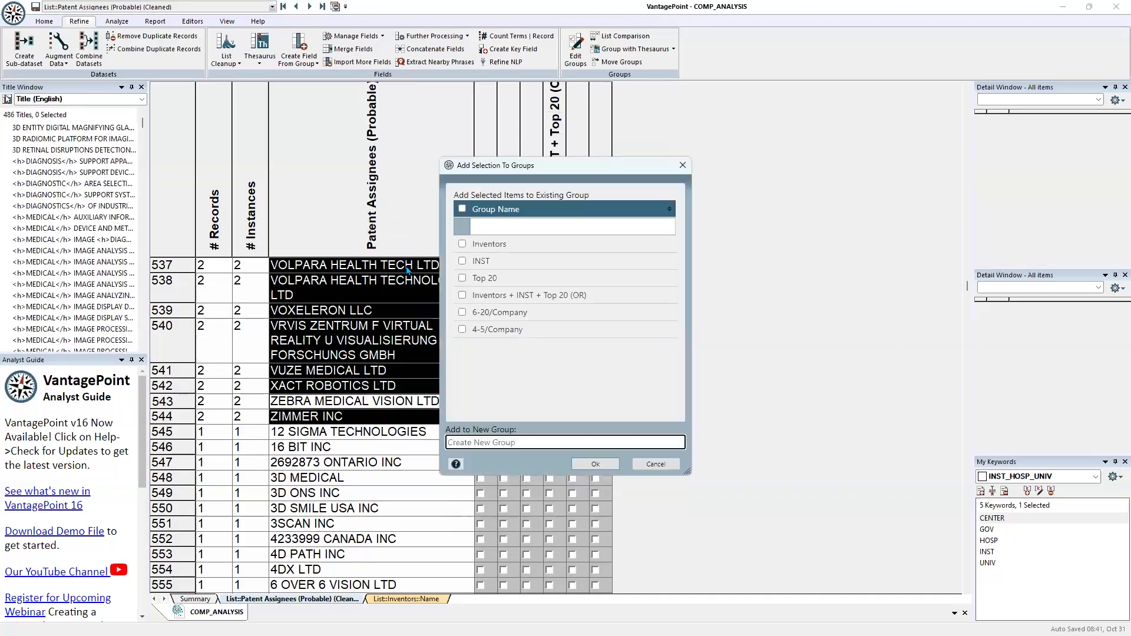
pyautogui.write('2-3/Company')
pyautogui.click(590, 470)
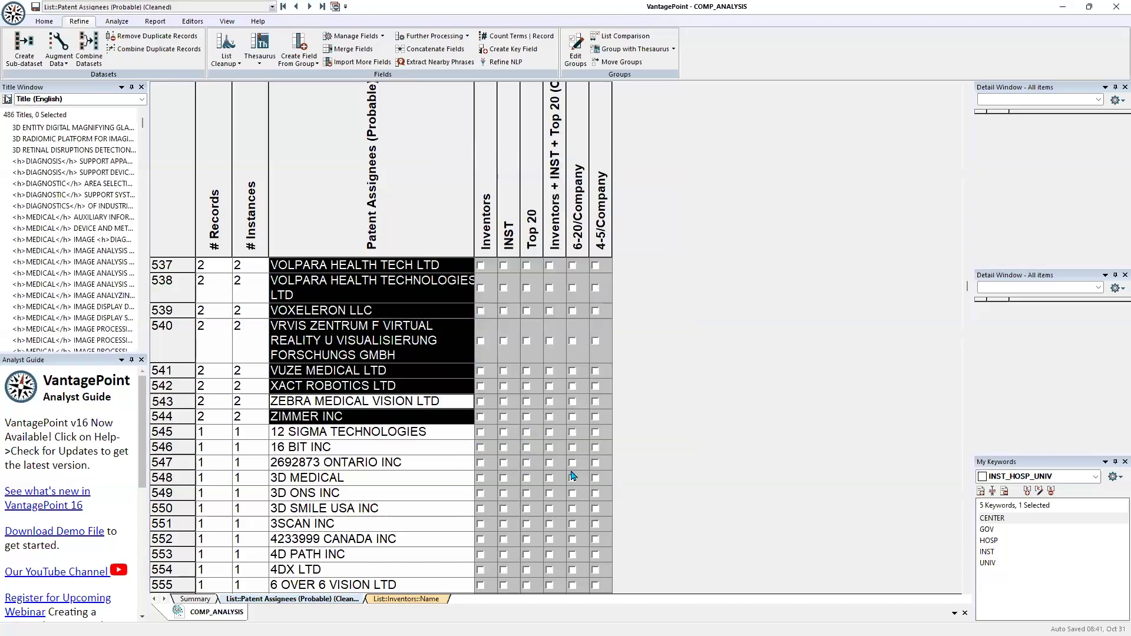
# Add the remaining ungrouped assignees with a single record, through ZOLL MEDICAL CORP, to a new group named 1/Company
pyautogui.moveTo(351, 435); pyautogui.dragTo(355, 521)
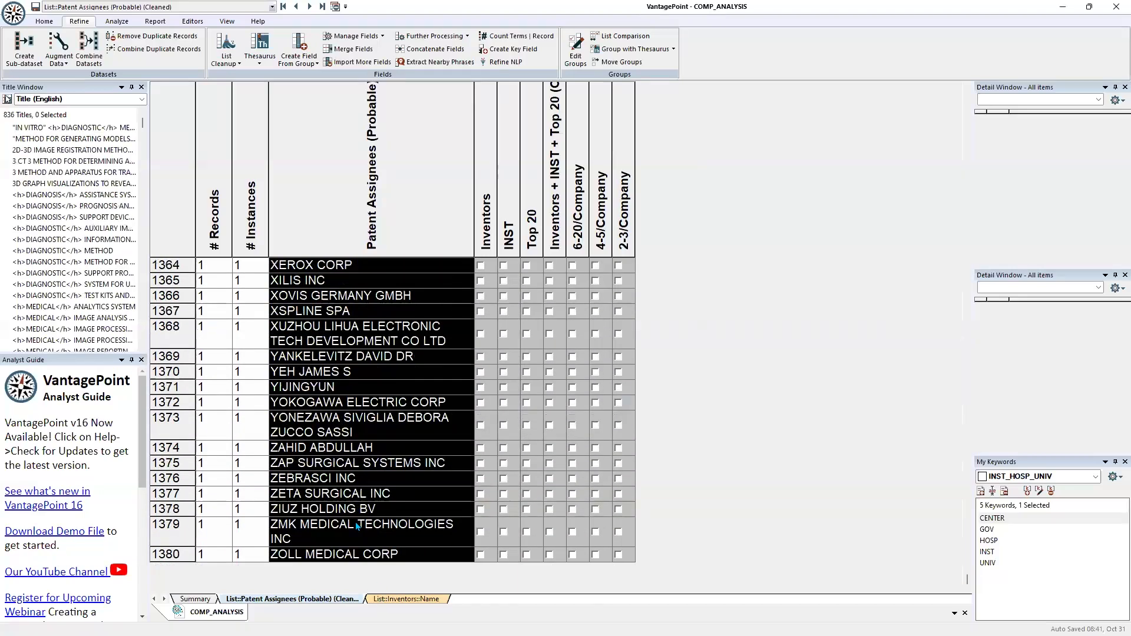
pyautogui.rightClick(364, 504)
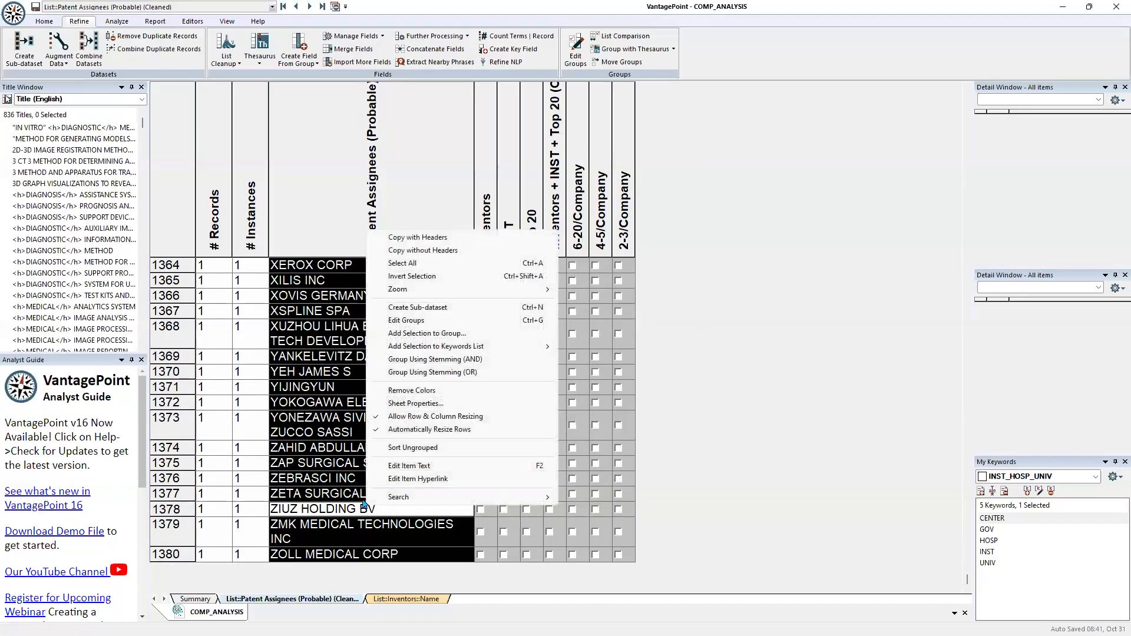
pyautogui.click(411, 333)
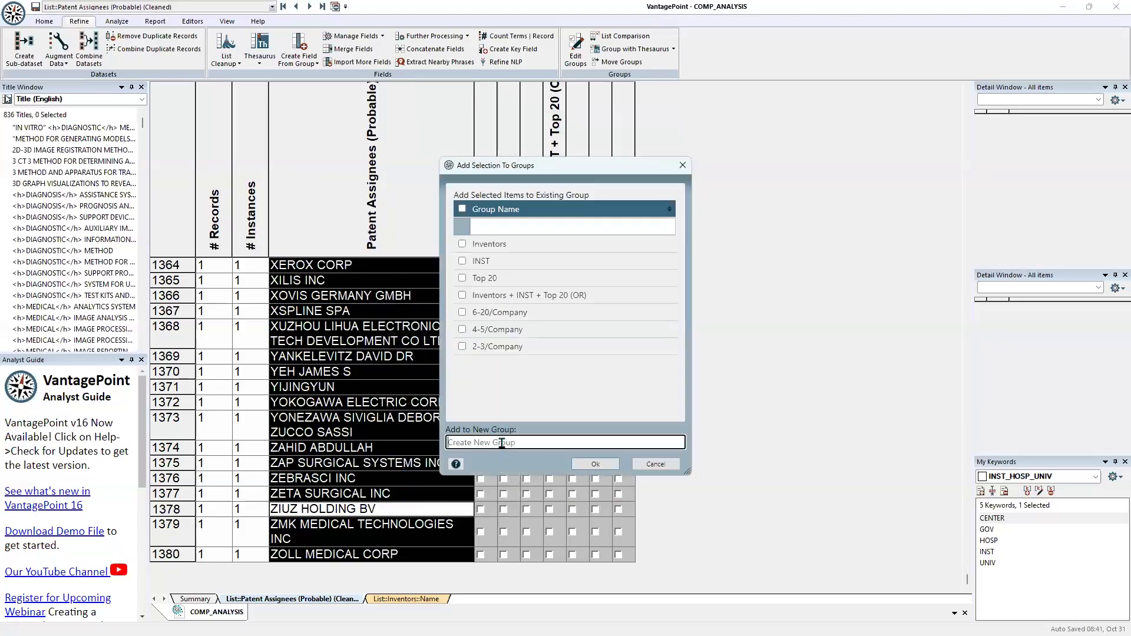
pyautogui.write('12')
pyautogui.write('Company')
pyautogui.click(595, 464)
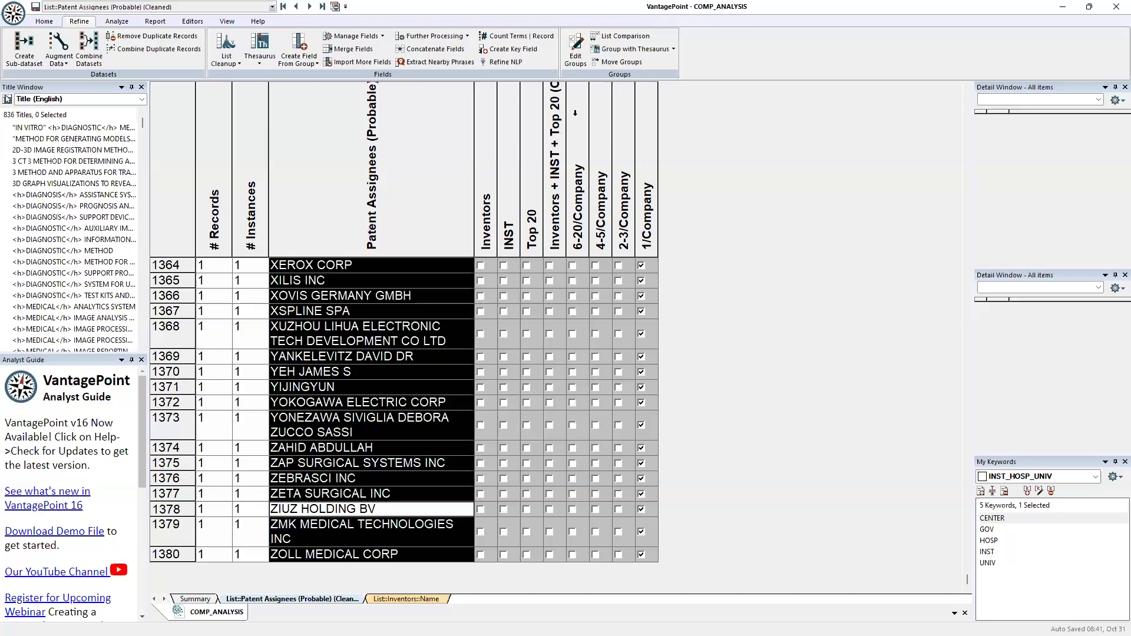
# Delete the combined group Inventors + INST + Top 20 (OR) from the assignee groups
pyautogui.click(576, 55)
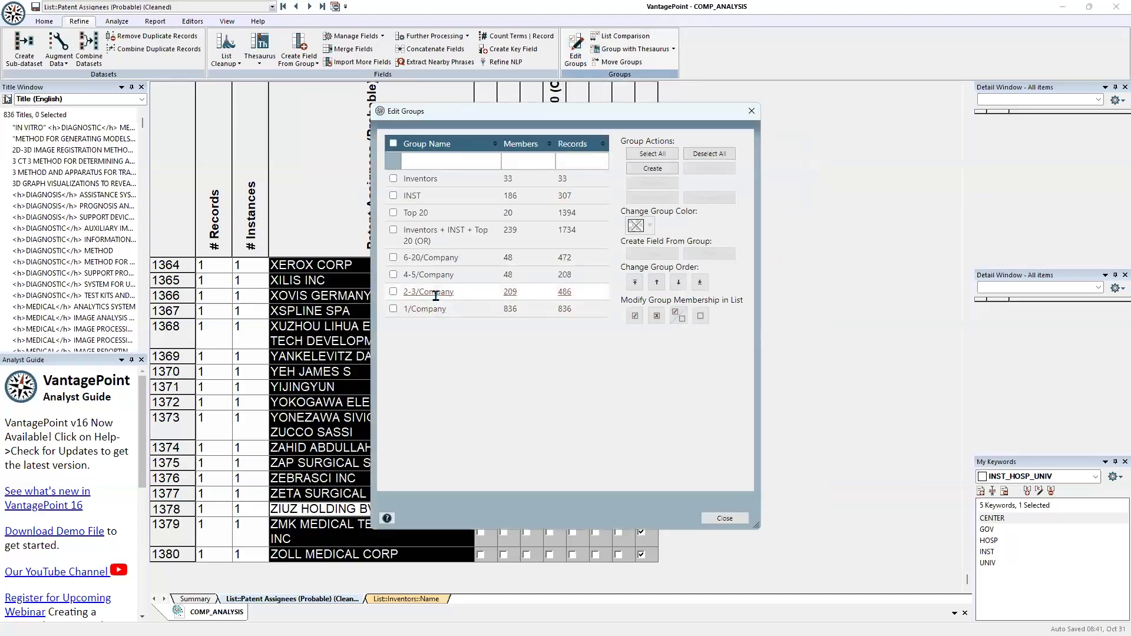
pyautogui.click(394, 230)
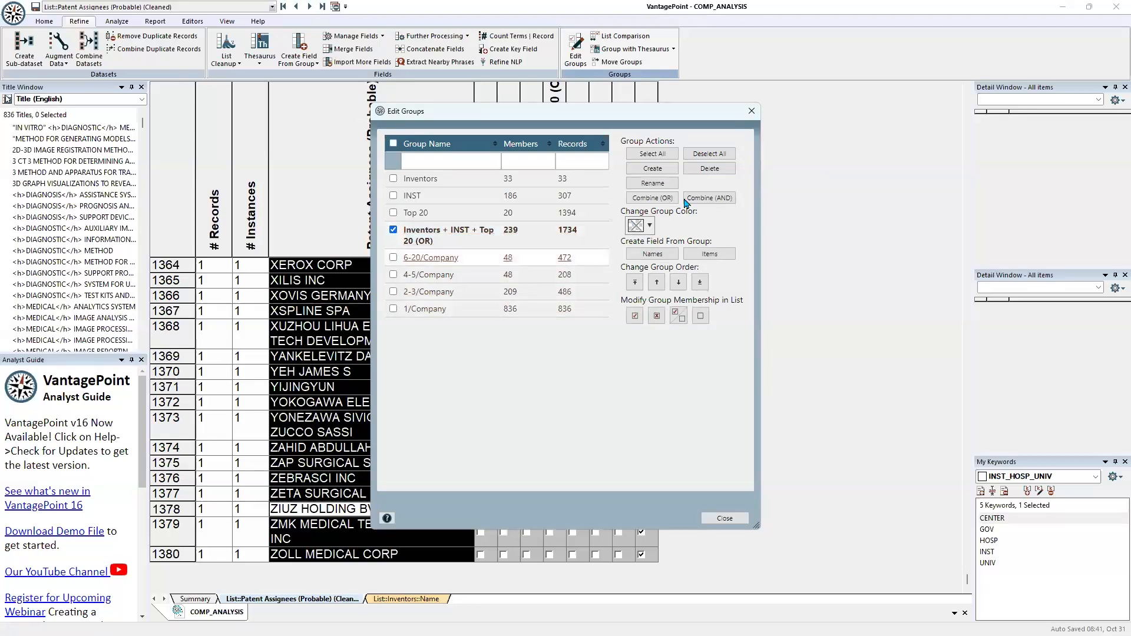
pyautogui.click(708, 172)
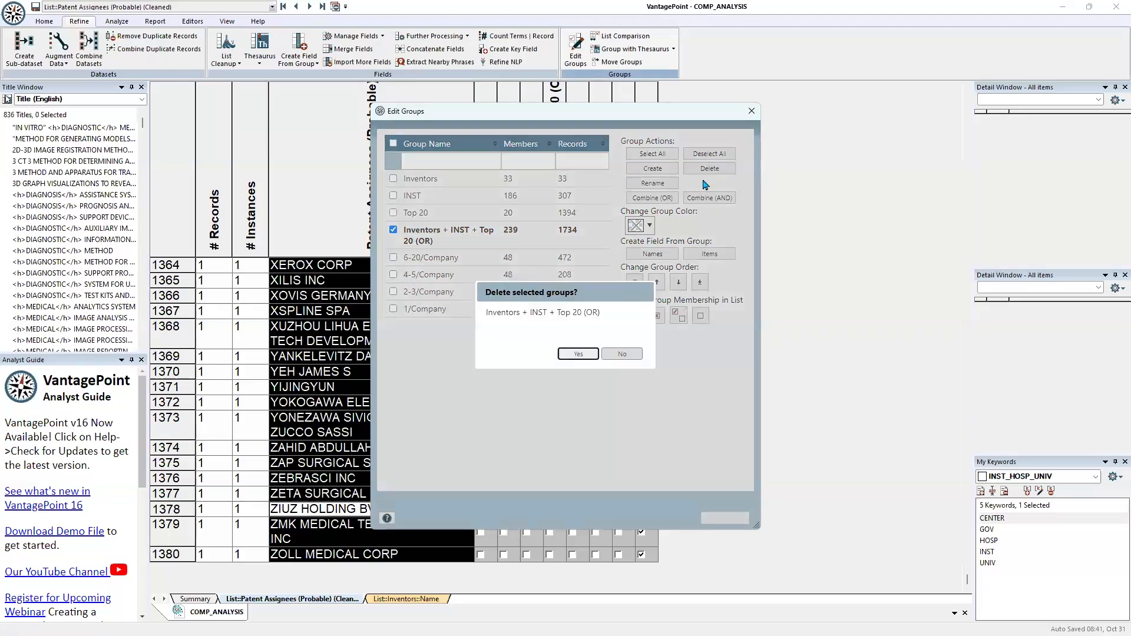
pyautogui.click(567, 359)
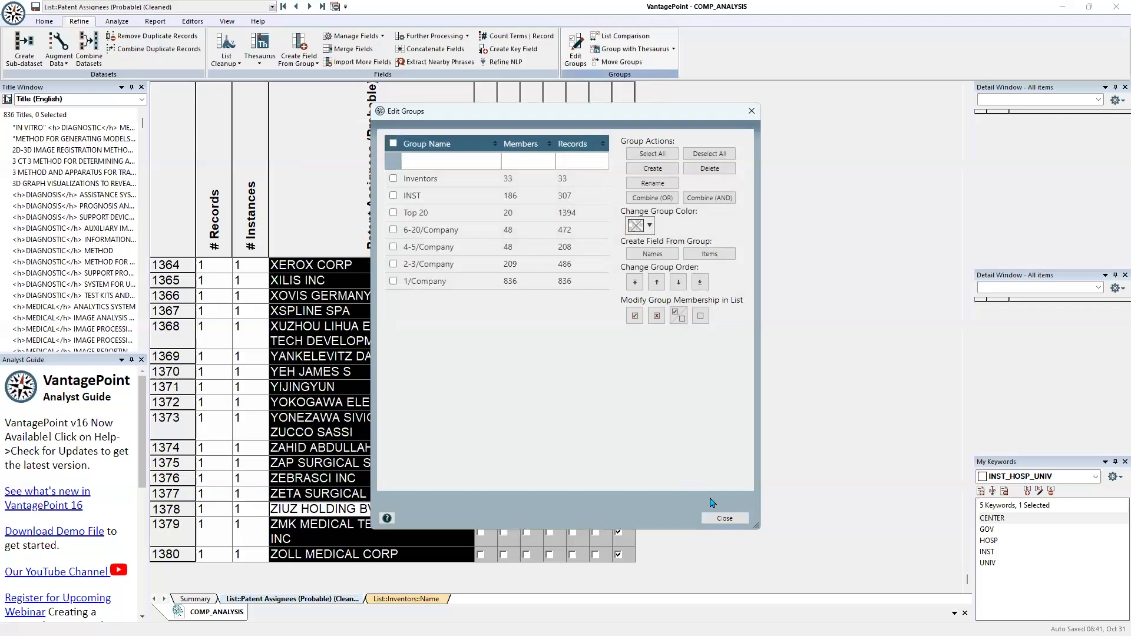
pyautogui.click(710, 521)
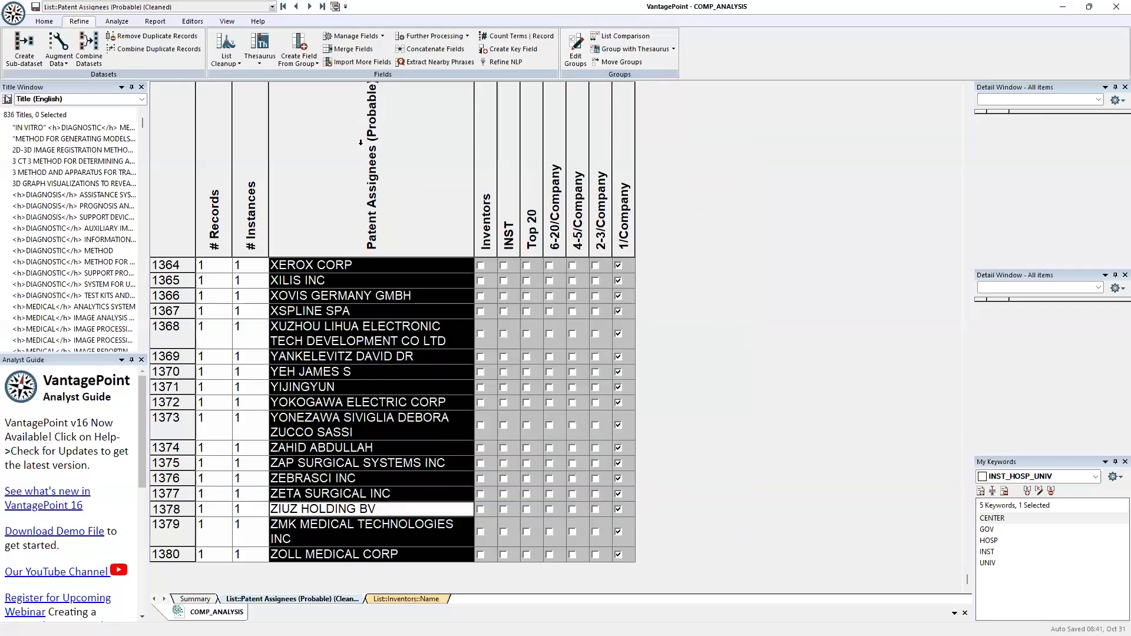
# Sort the assignee list by the Top 20 group so its members come first
pyautogui.click(307, 63)
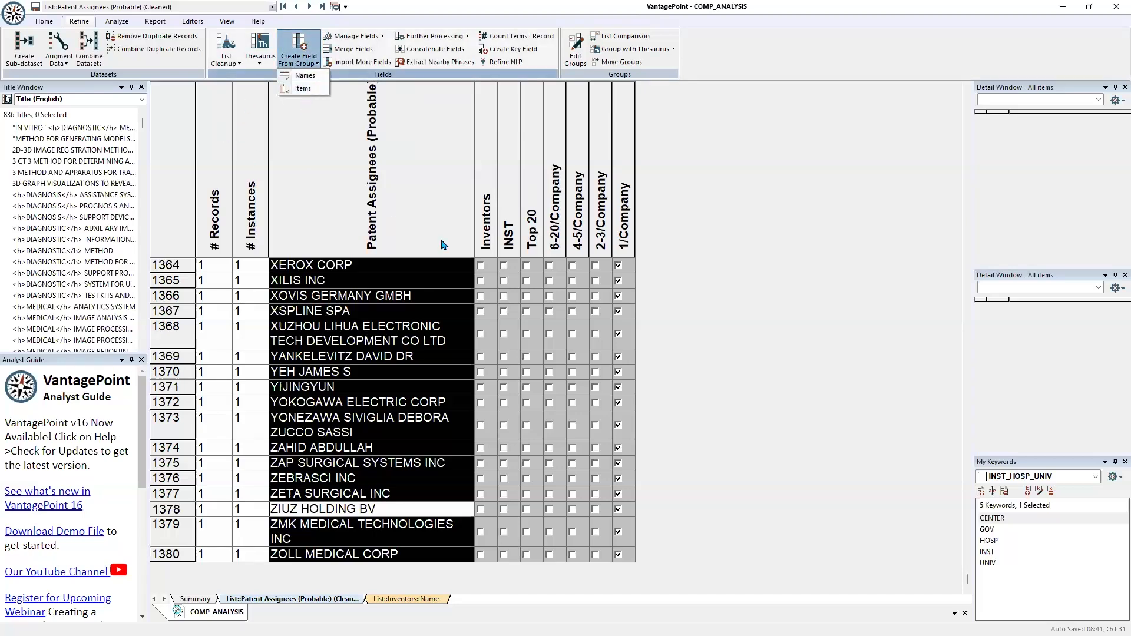
pyautogui.click(535, 163)
pyautogui.click(532, 159)
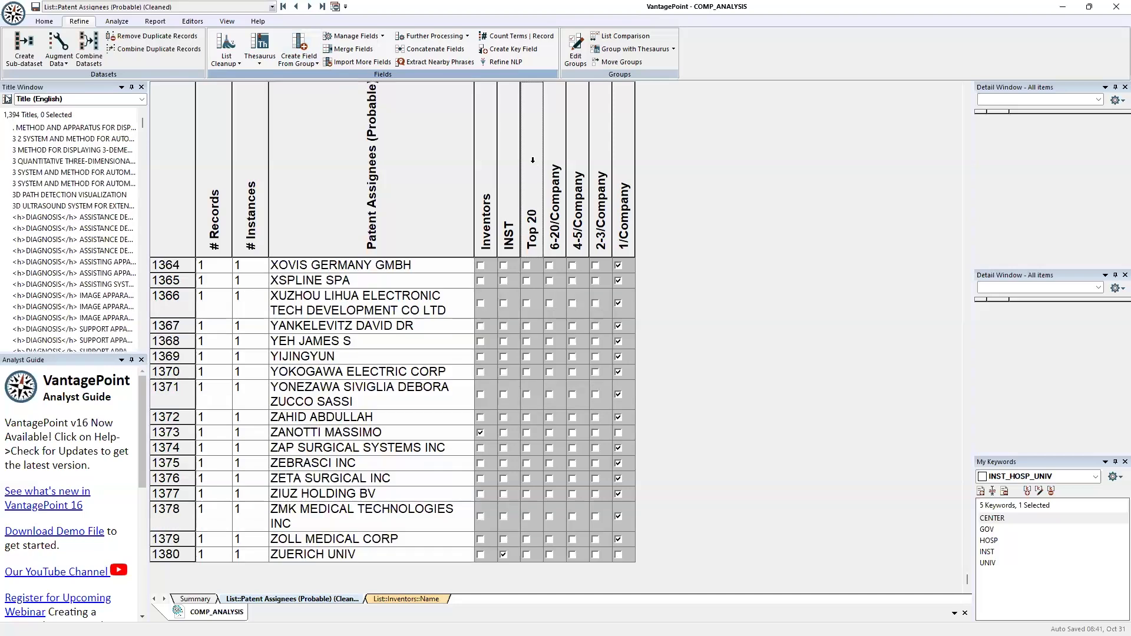
pyautogui.doubleClick(532, 160)
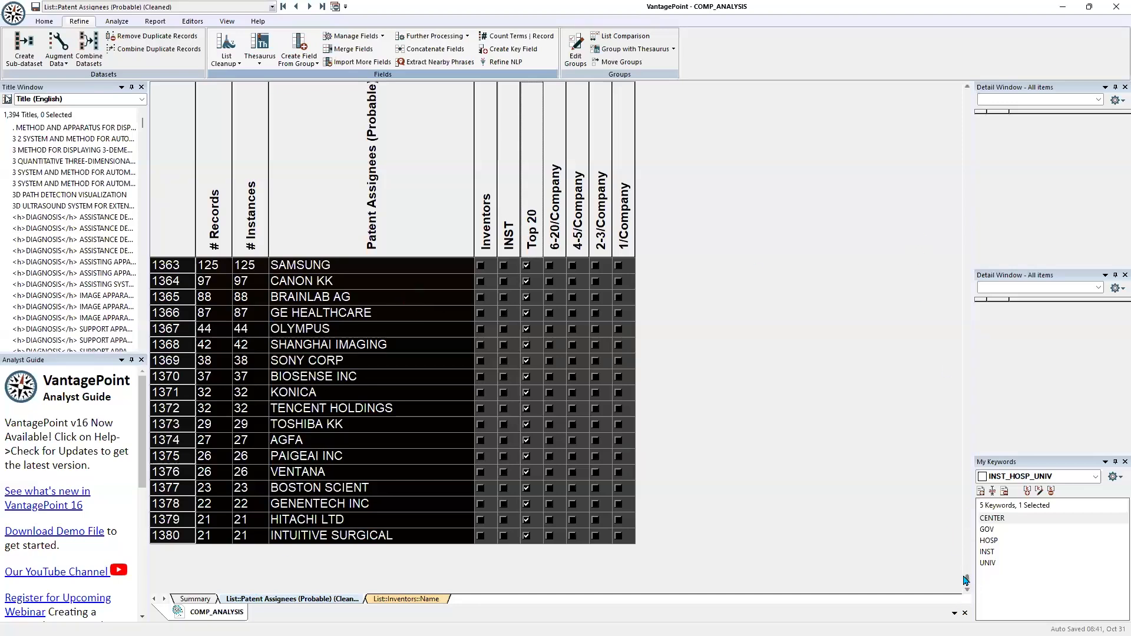
pyautogui.moveTo(967, 580); pyautogui.dragTo(980, 89)
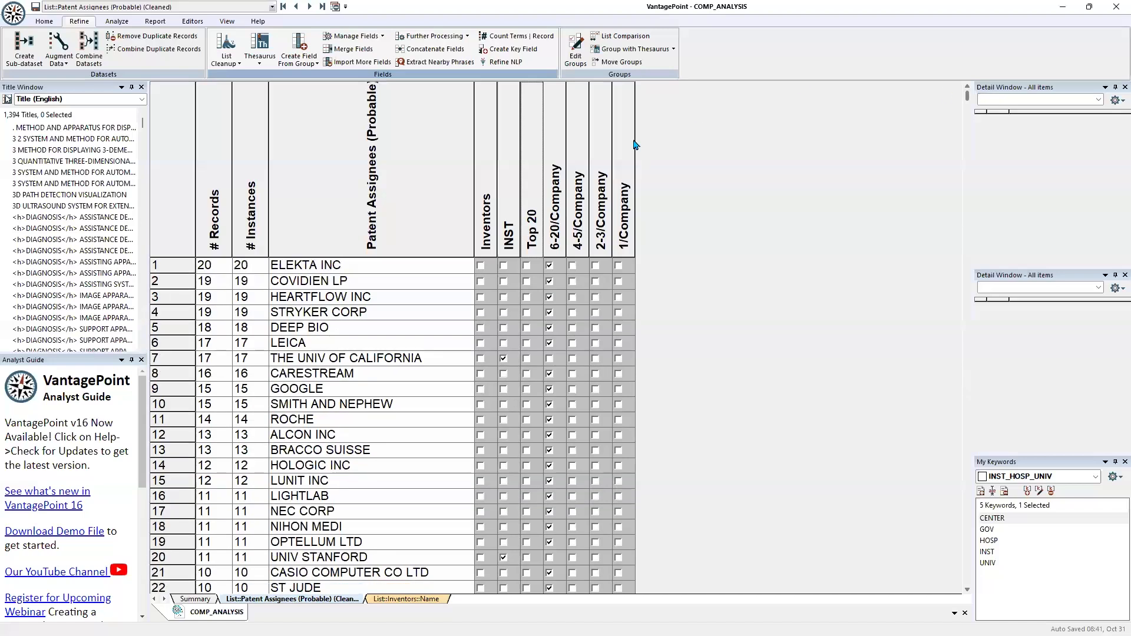
pyautogui.click(532, 149)
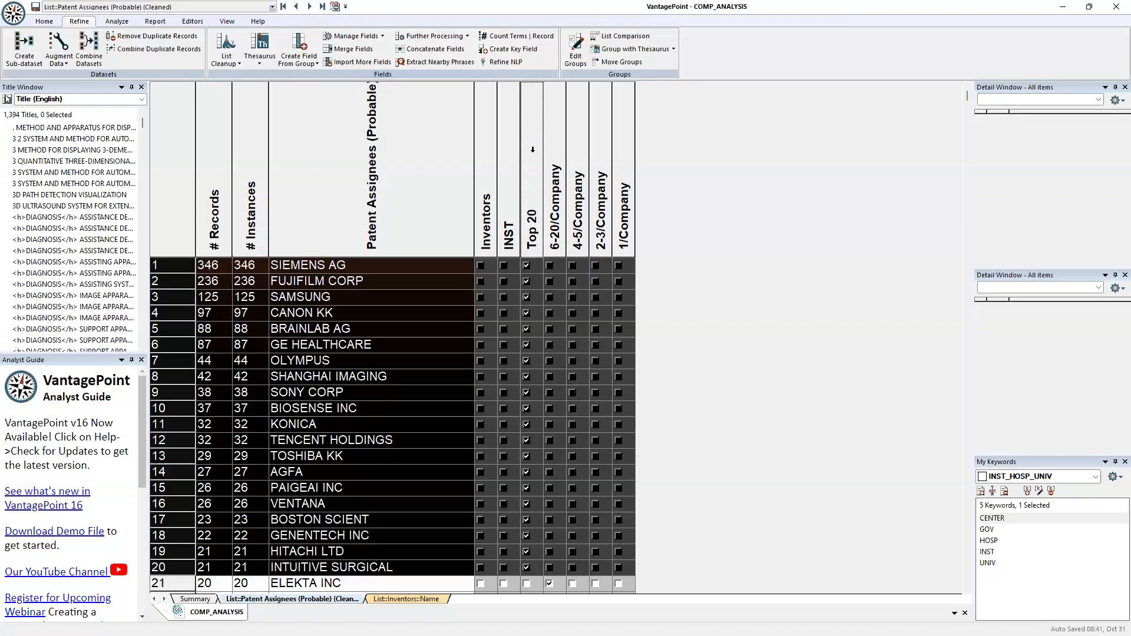
# Create a field from the items of the Top 20 group without keeping groups, and enlarge the new list's header row
pyautogui.click(304, 63)
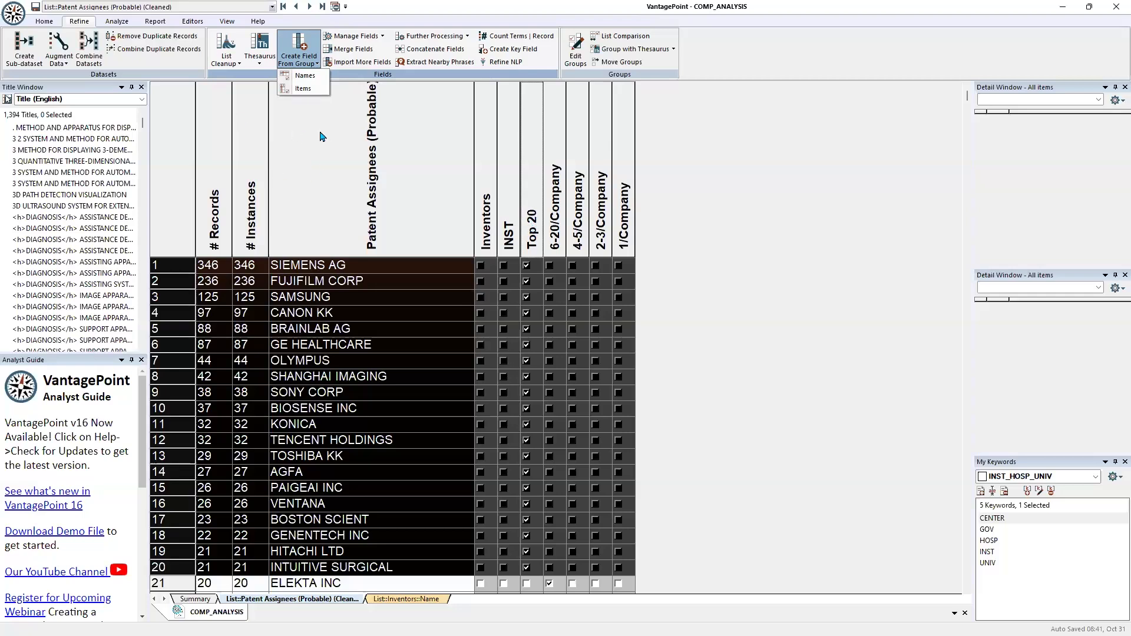
pyautogui.click(319, 142)
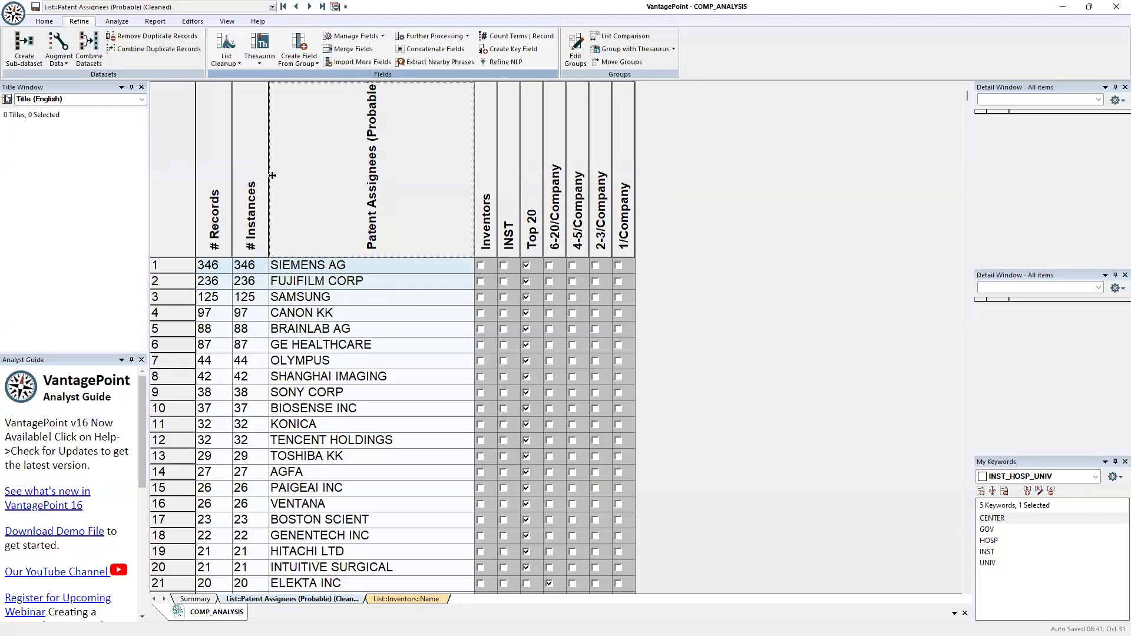
pyautogui.click(304, 59)
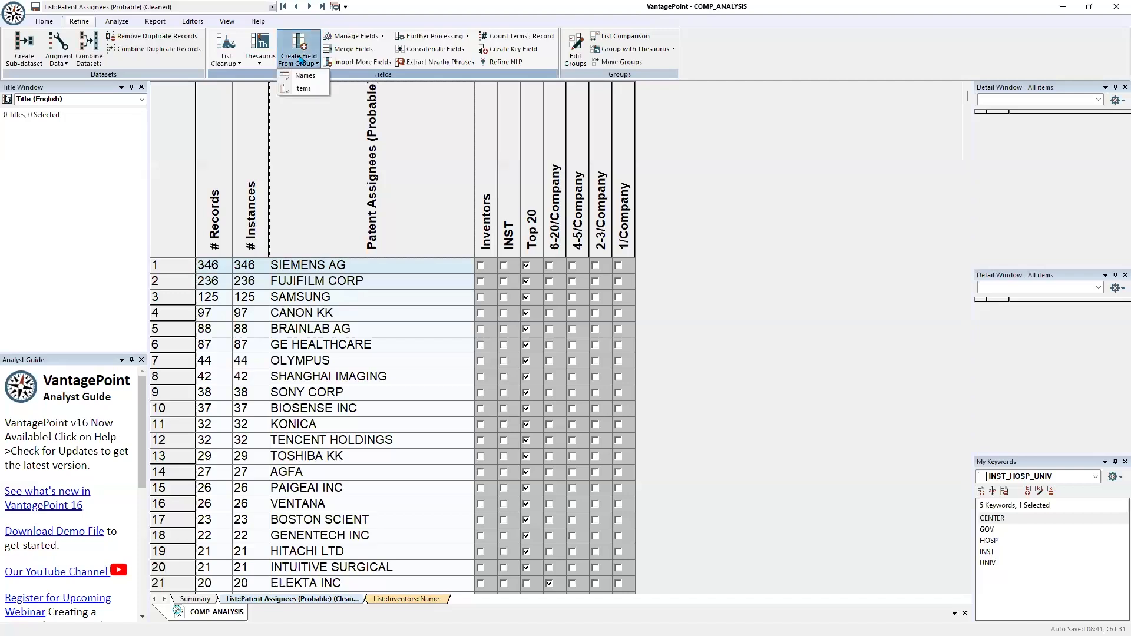
pyautogui.click(306, 87)
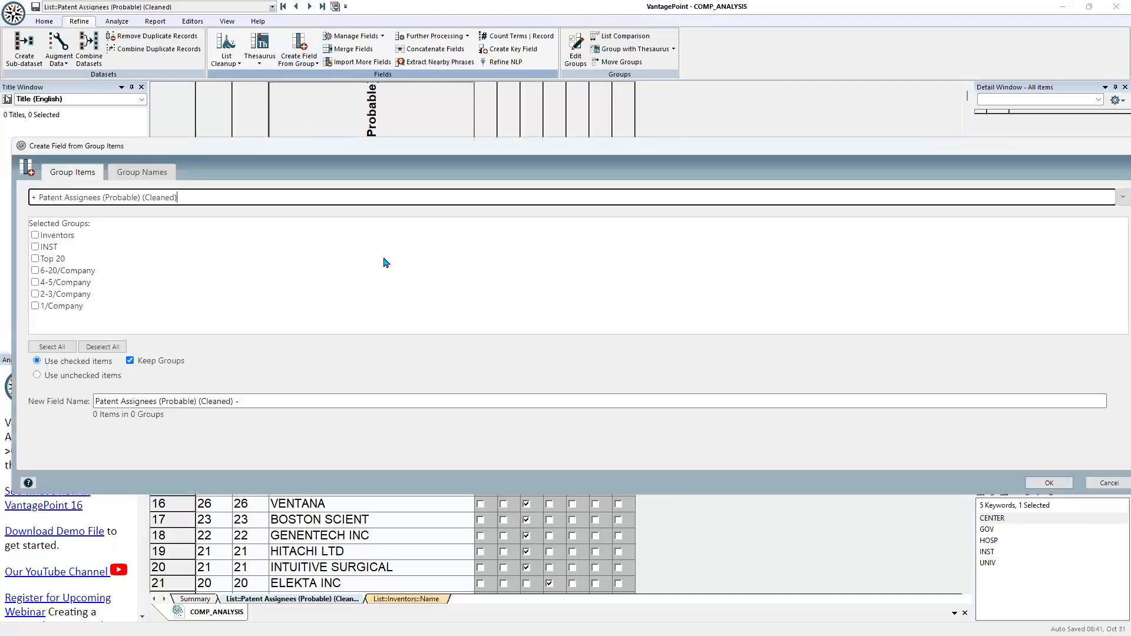
pyautogui.click(35, 259)
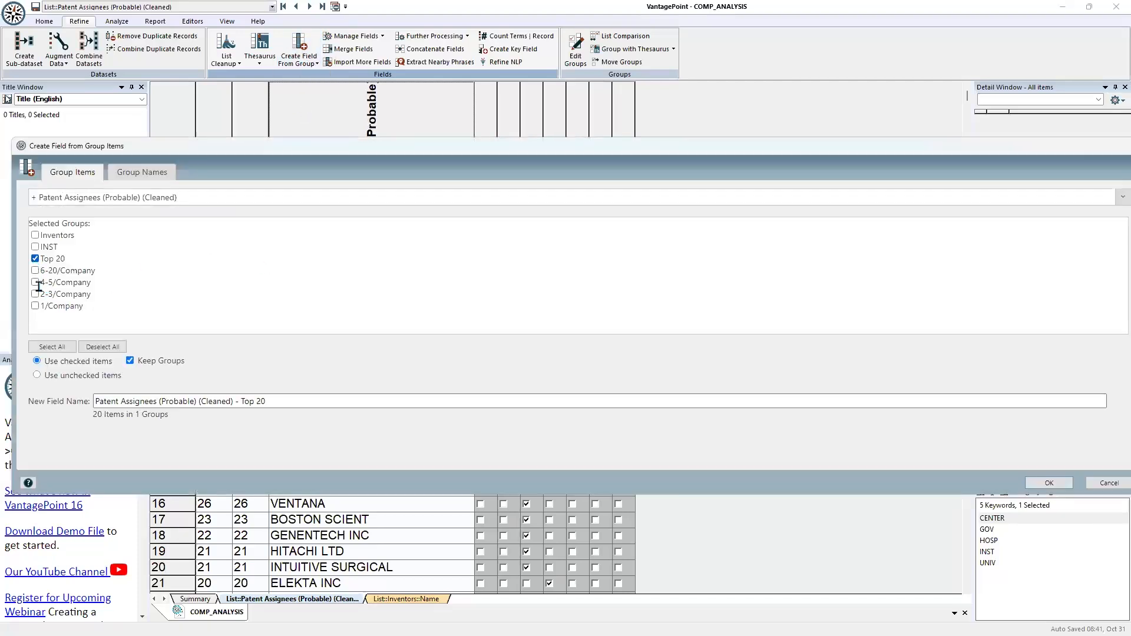
pyautogui.click(130, 361)
pyautogui.click(1043, 484)
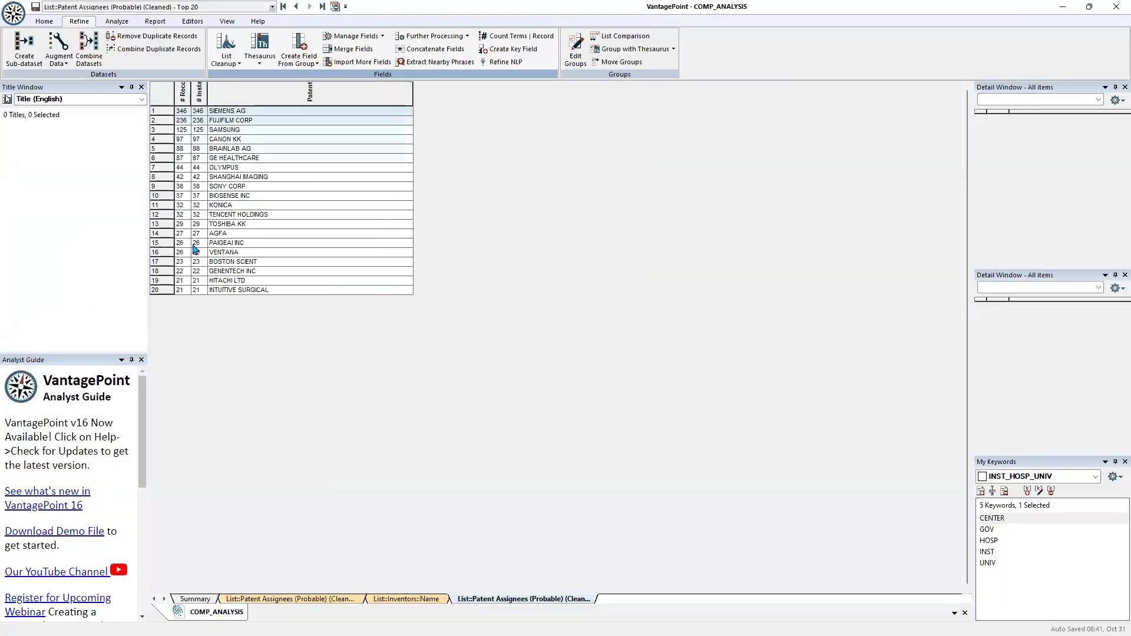
pyautogui.moveTo(153, 107); pyautogui.dragTo(150, 235)
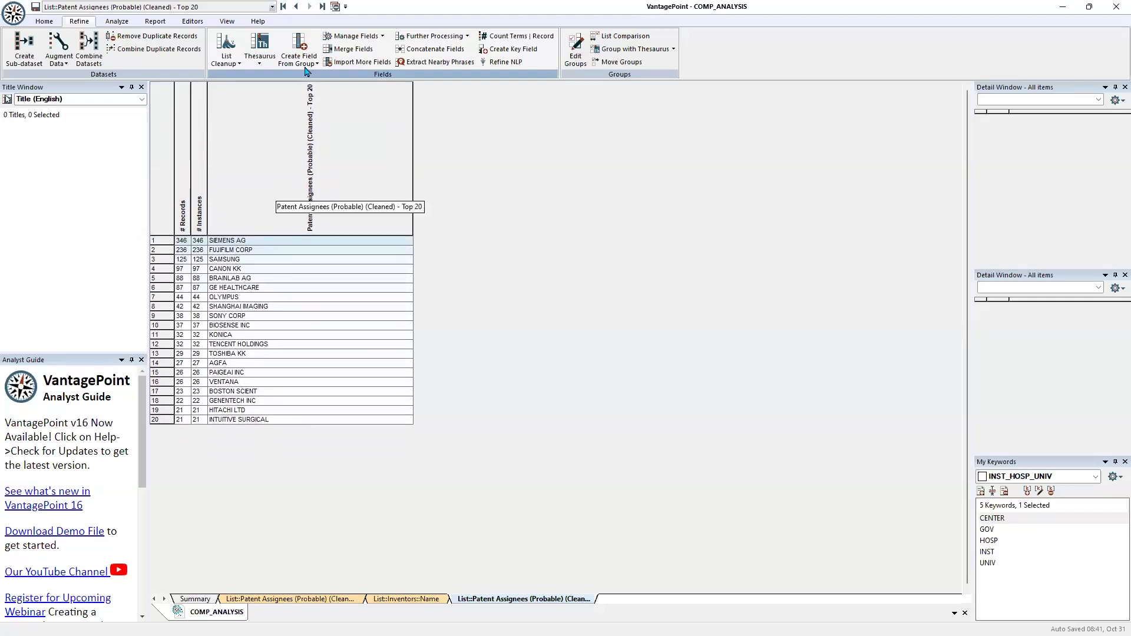
# From the cleaned probable assignees list, create a field of all group names except Top 20, named Patent Assignees (Probable) (Cleaned) - Groups
pyautogui.click(296, 6)
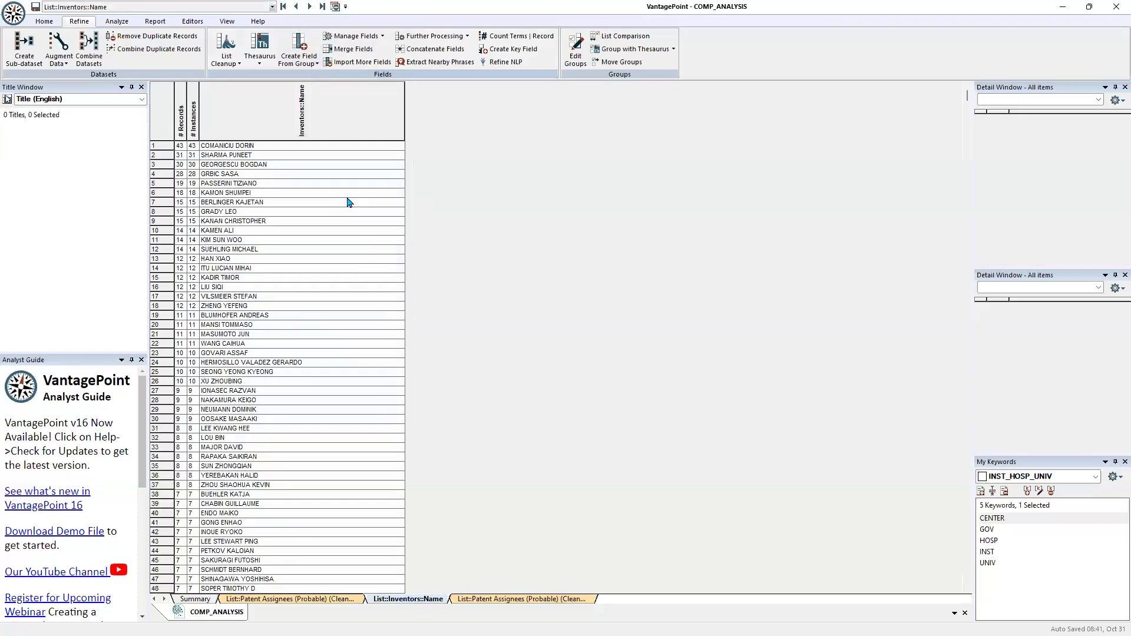
pyautogui.click(296, 6)
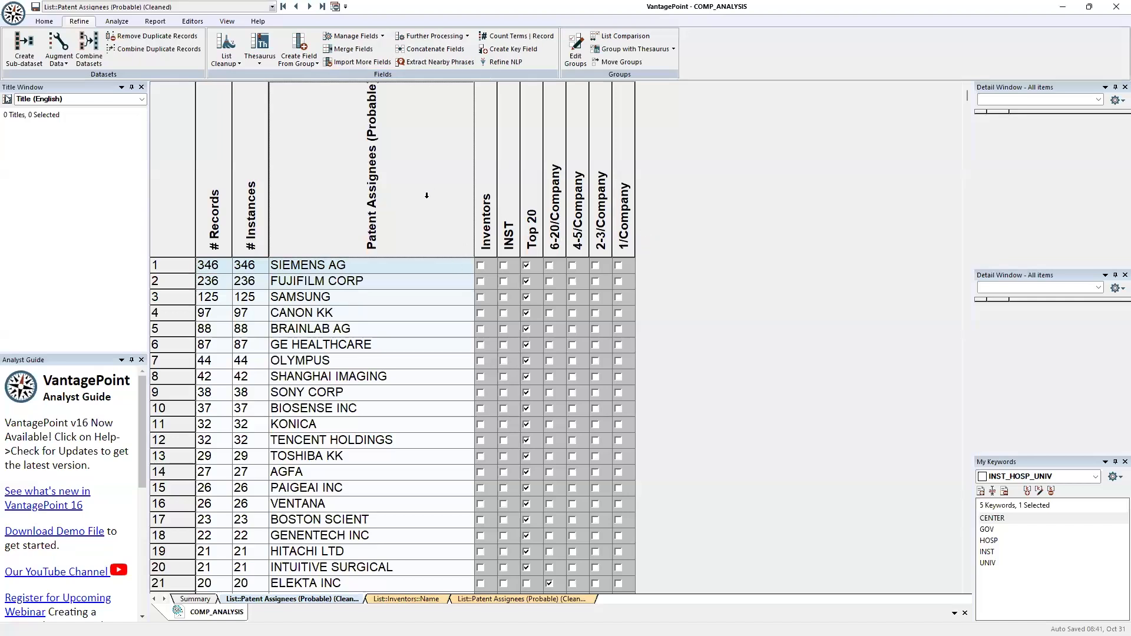
pyautogui.click(298, 61)
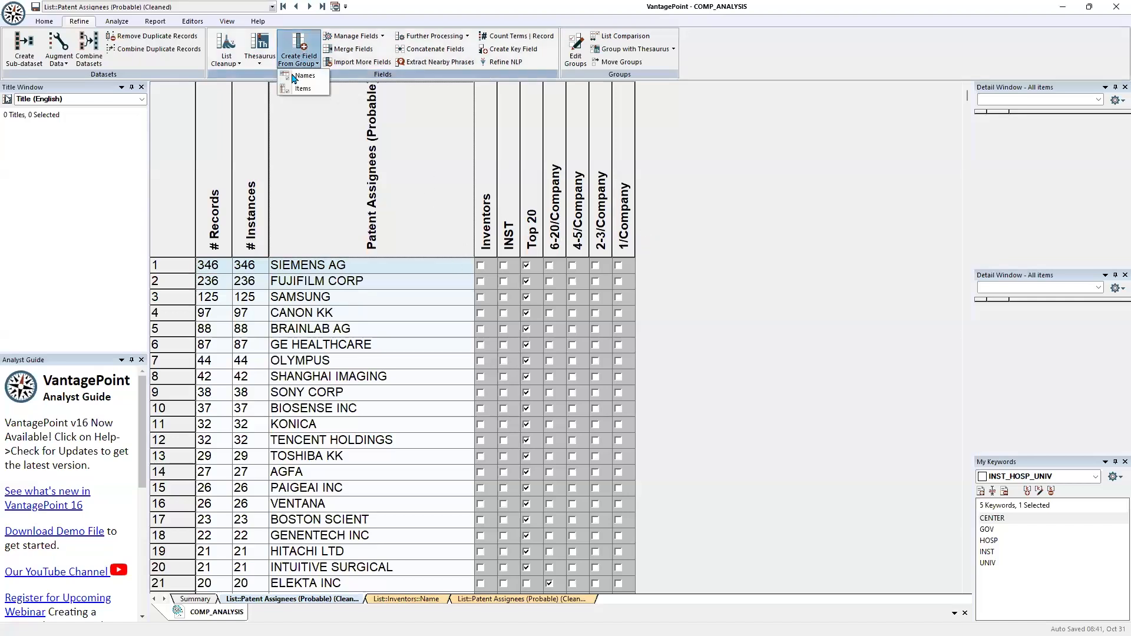
pyautogui.click(300, 77)
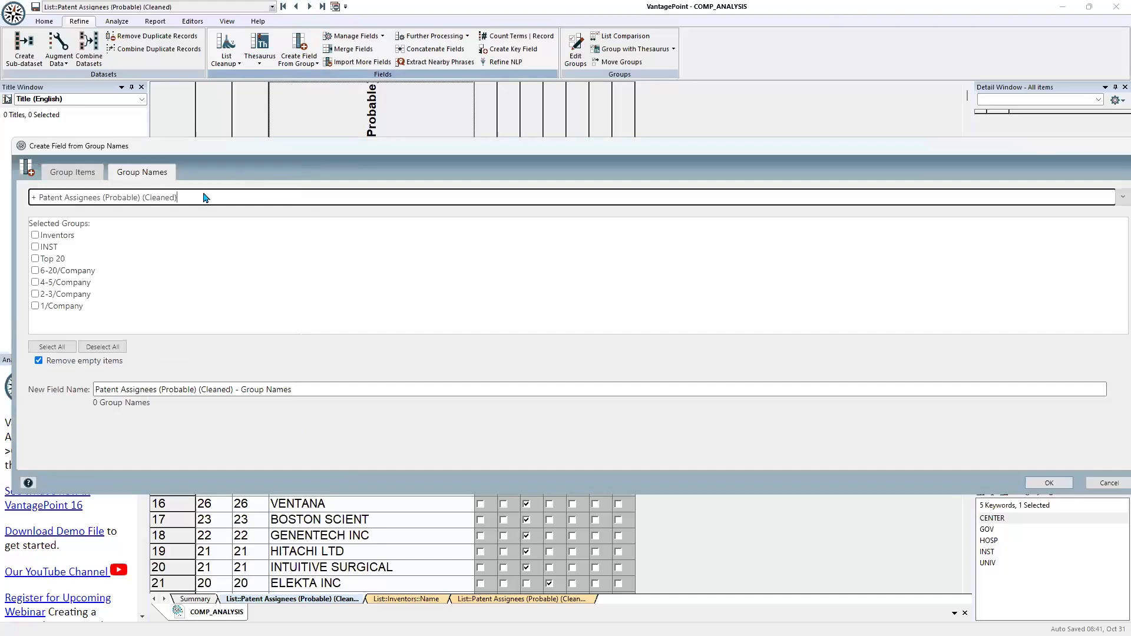
pyautogui.click(57, 352)
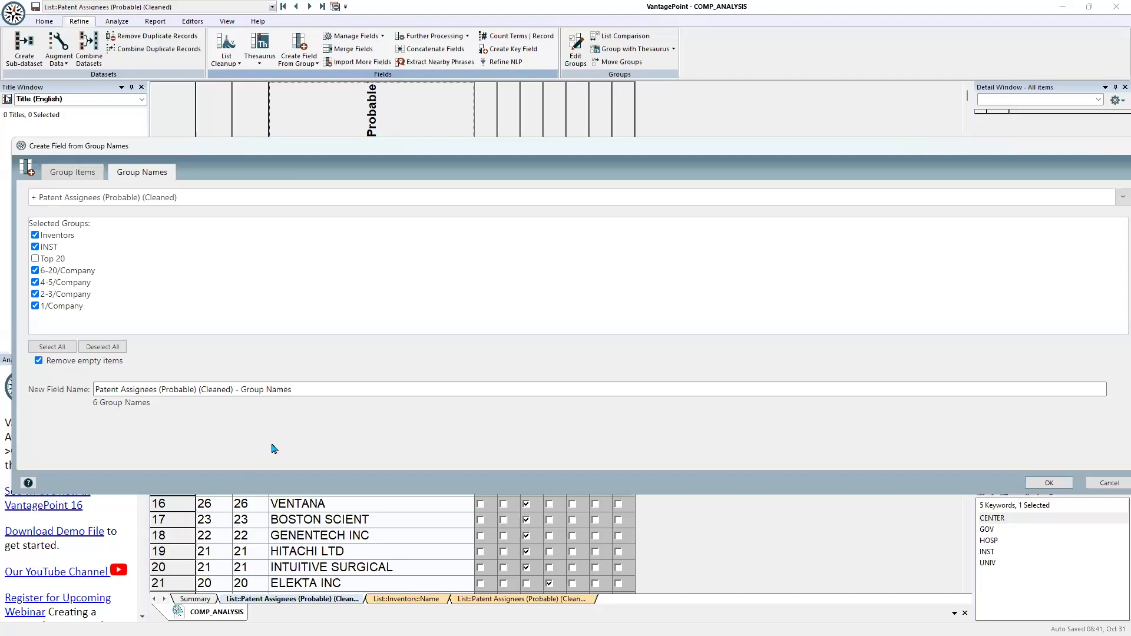
pyautogui.click(311, 391)
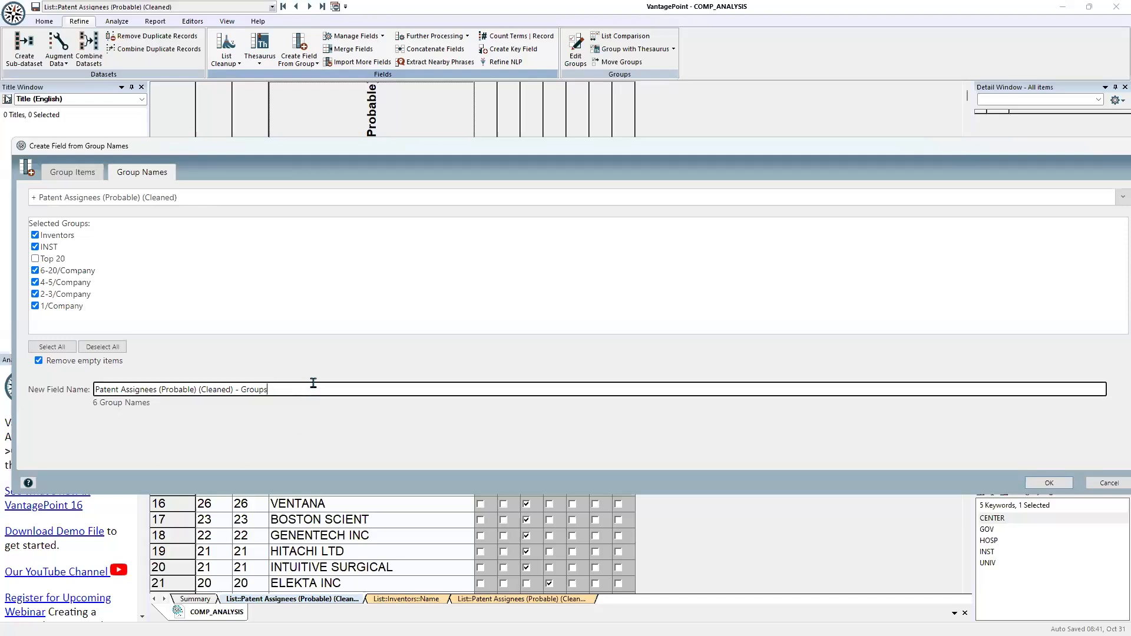
pyautogui.click(1049, 483)
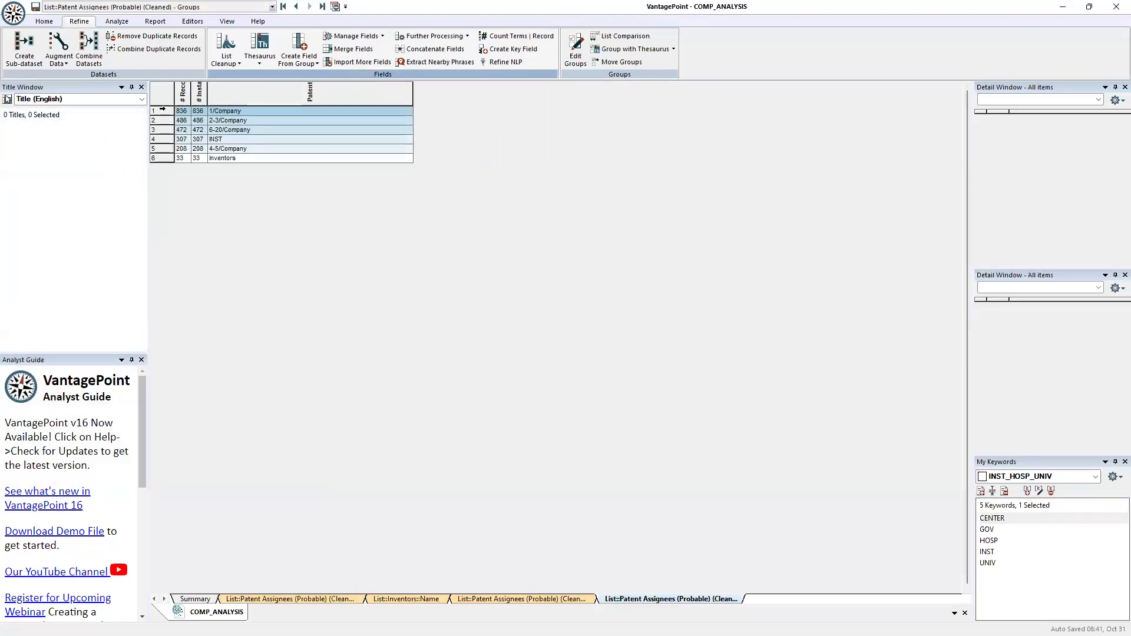
# Enlarge the header row of the Groups list and examine the record titles for each group
pyautogui.moveTo(161, 106); pyautogui.dragTo(167, 192)
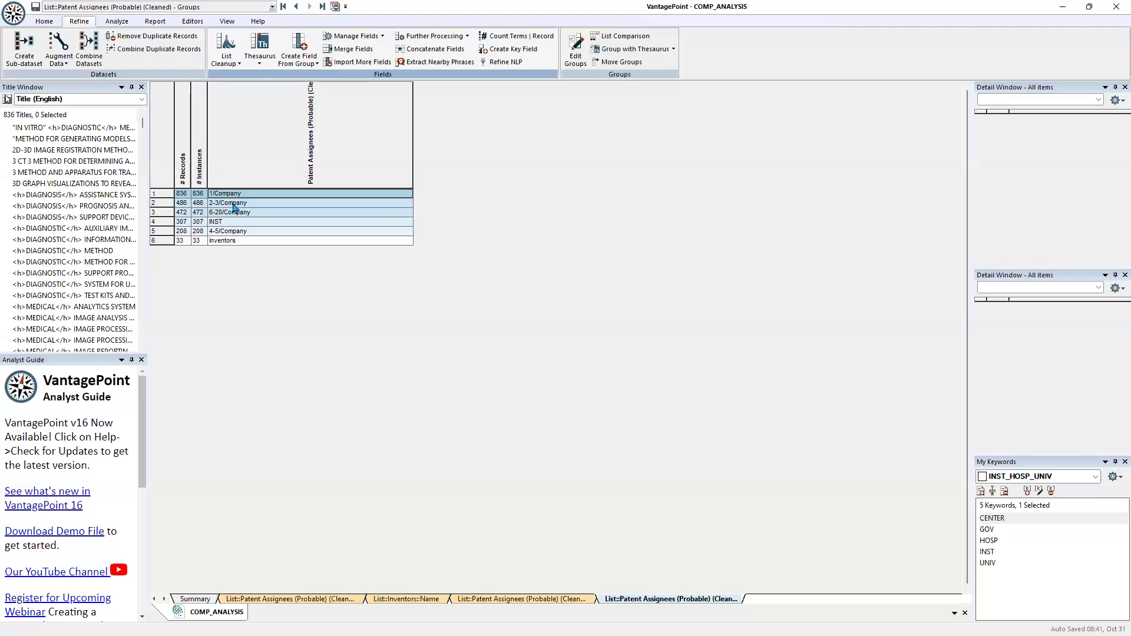
pyautogui.click(233, 206)
pyautogui.click(234, 216)
pyautogui.click(233, 224)
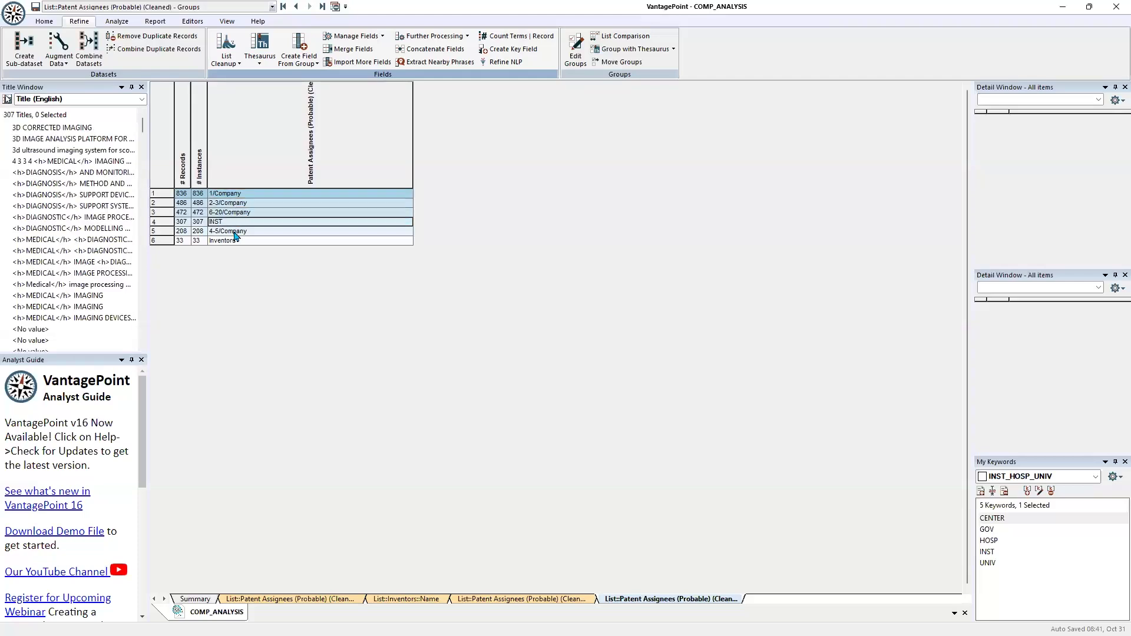
pyautogui.click(233, 233)
pyautogui.click(237, 242)
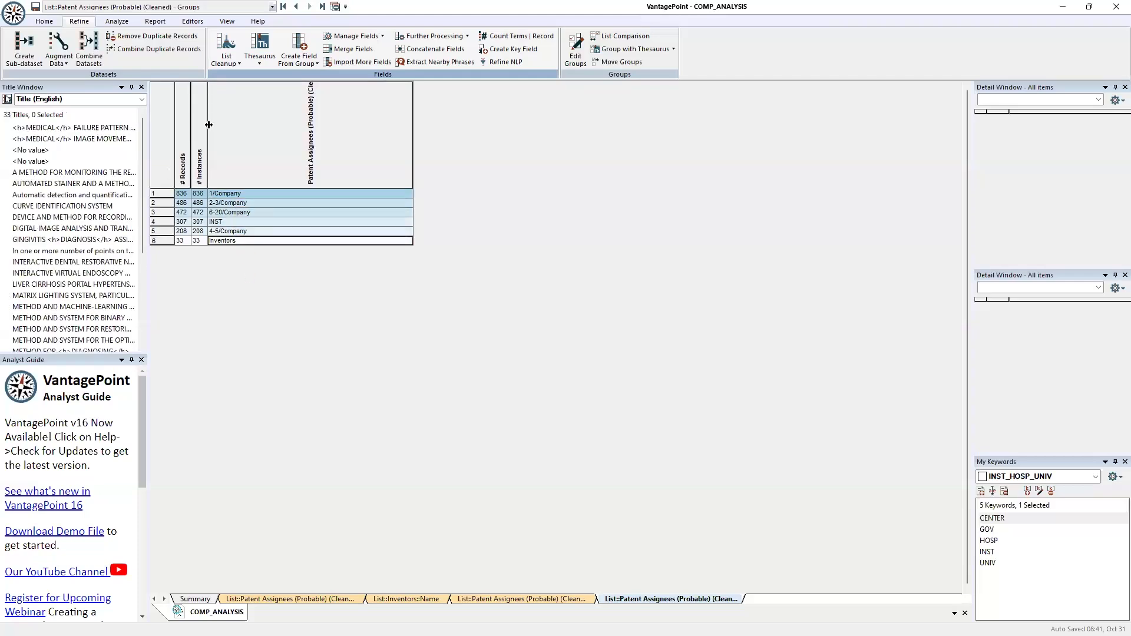
# Start a field merge with Patent Assignees (Probable) (Cleaned) - Top 20 as the first source field
pyautogui.click(296, 6)
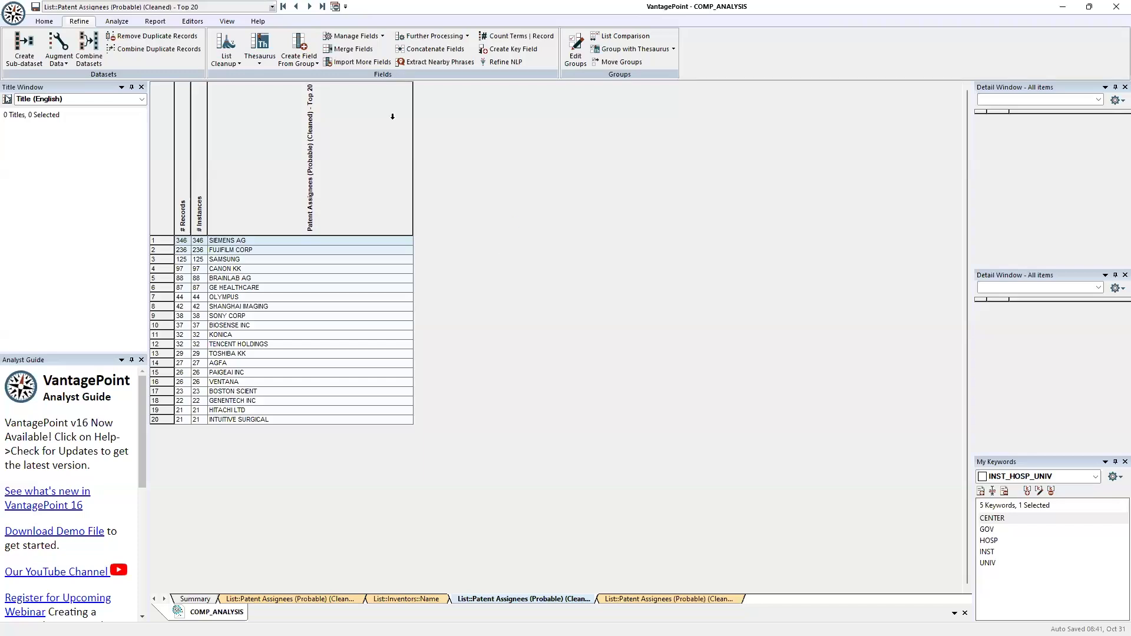
pyautogui.click(352, 52)
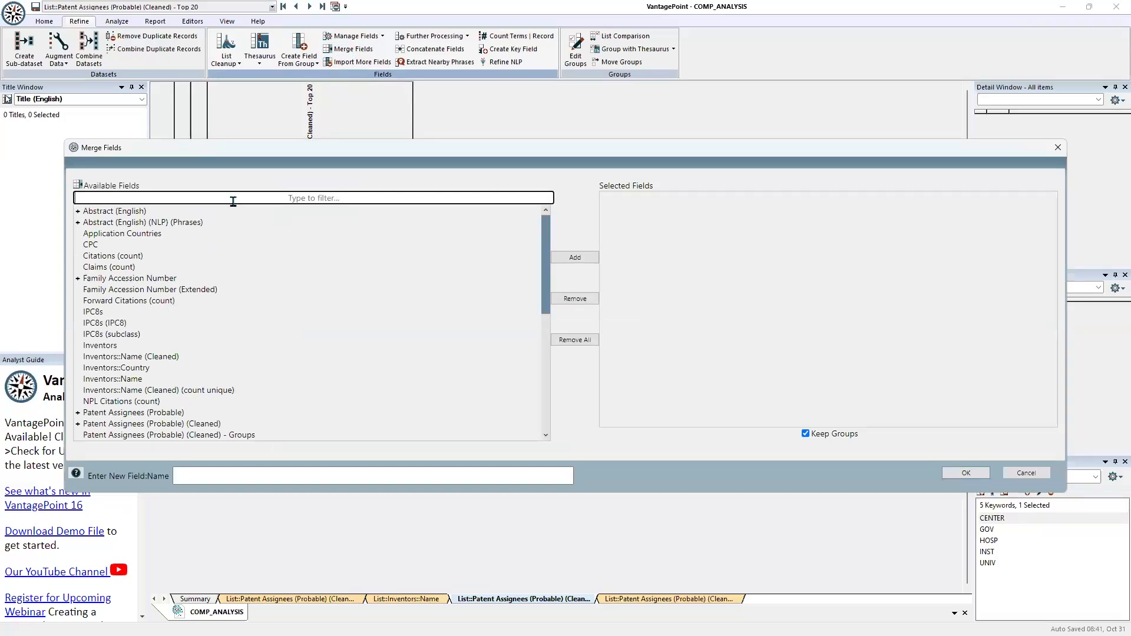
pyautogui.click(234, 201)
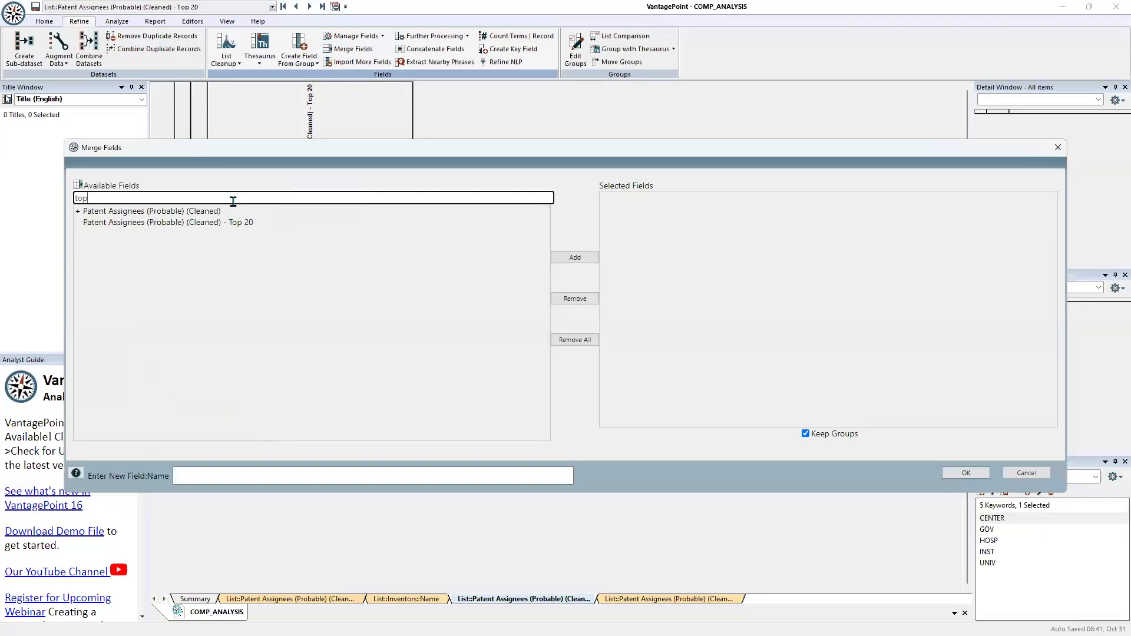
pyautogui.click(219, 223)
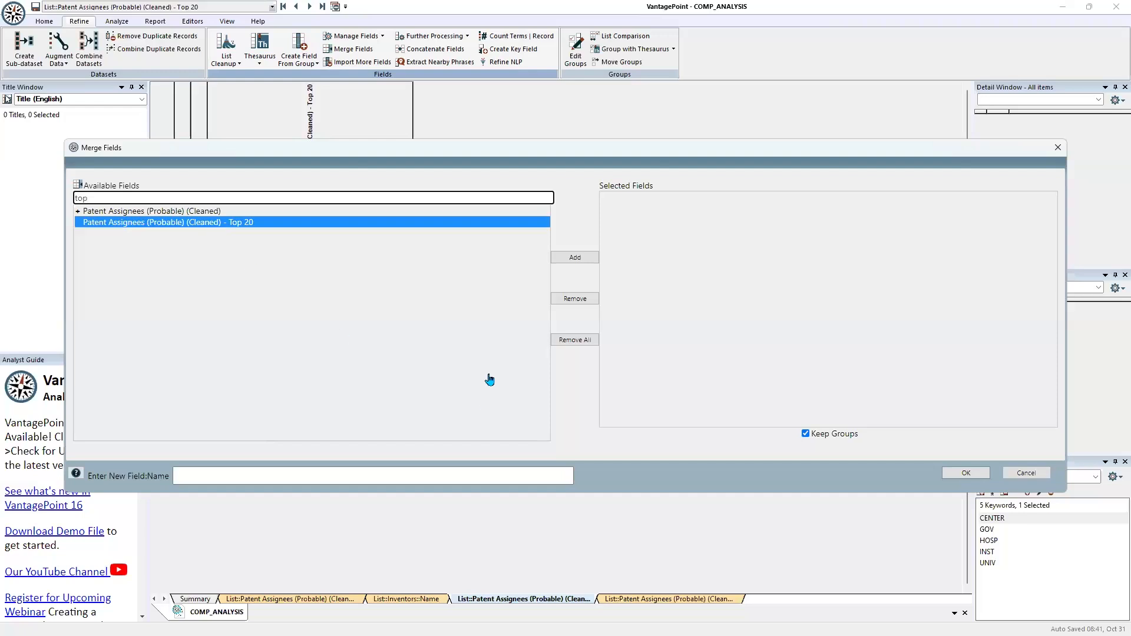
pyautogui.click(574, 261)
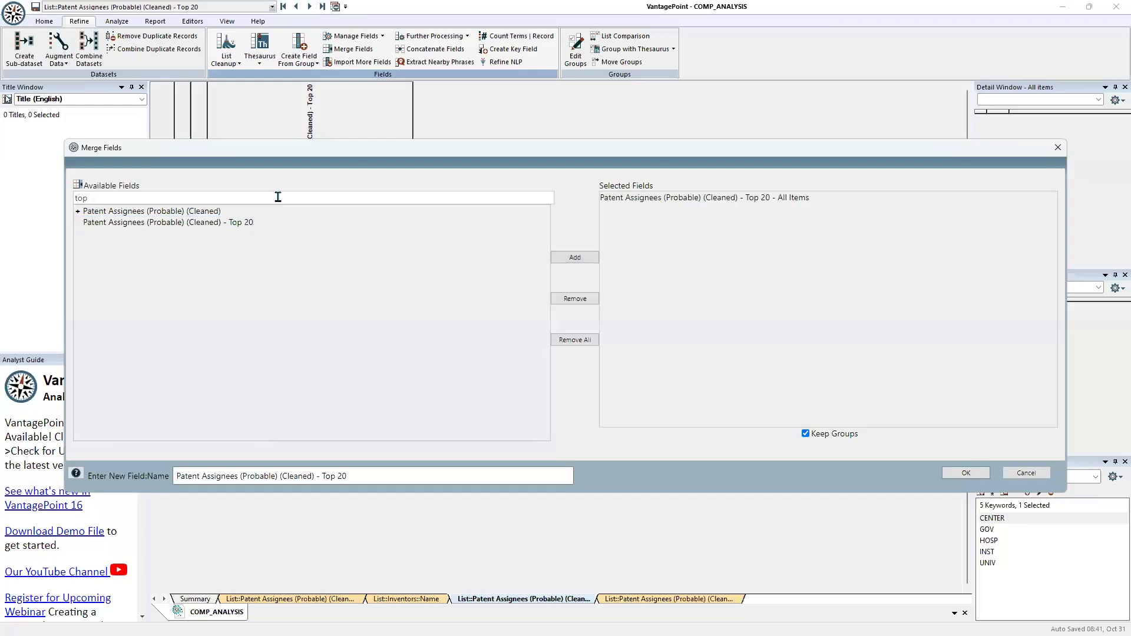
# Filter the available fields by "group" and add Patent Assignees (Probable) (Cleaned) - Groups to the merge
pyautogui.press('BackSpace')
pyautogui.press('BackSpace')
pyautogui.press('BackSpace')
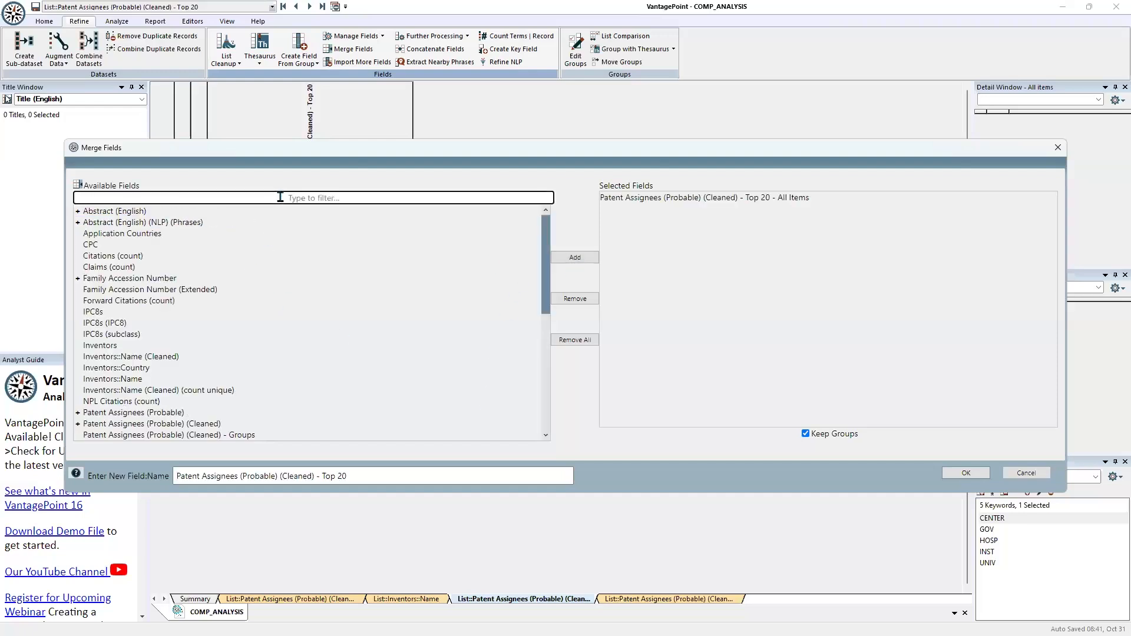
pyautogui.write('group')
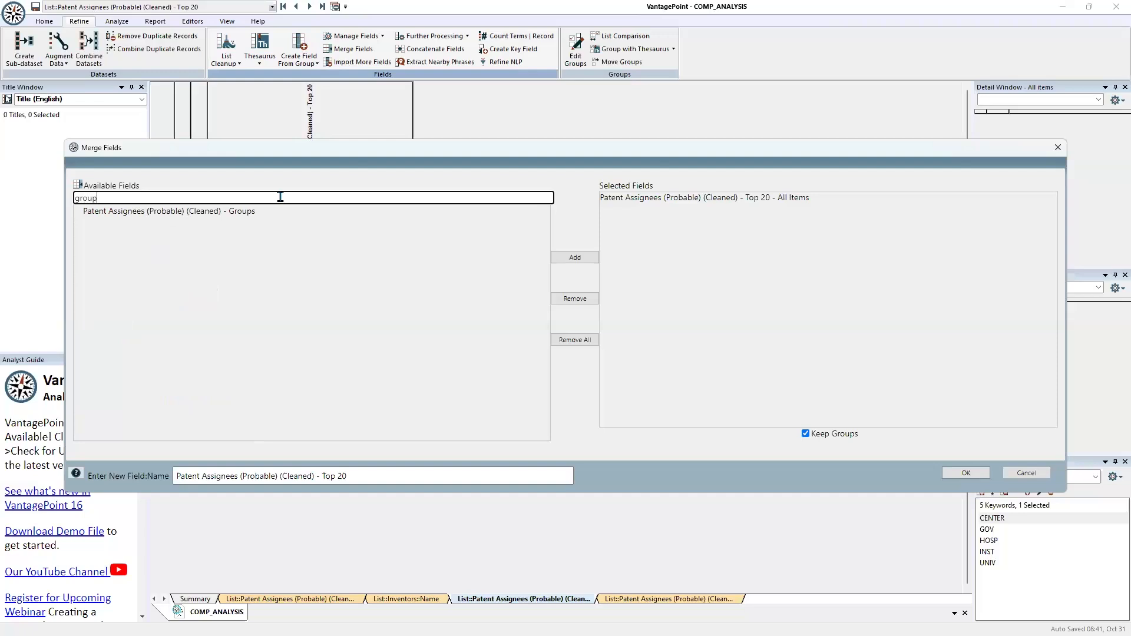
pyautogui.click(281, 242)
pyautogui.click(575, 256)
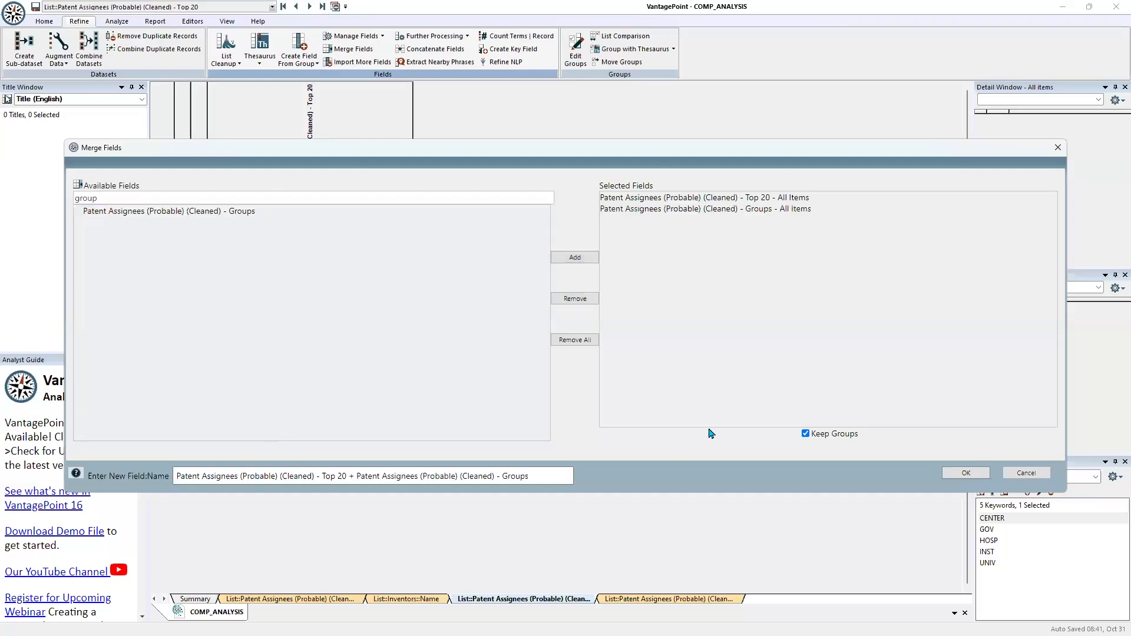
# Merge the two selected fields without keeping groups, naming the new field Patent Assignees (Probable) (Cleaned) - TARGET
pyautogui.click(805, 433)
pyautogui.click(570, 481)
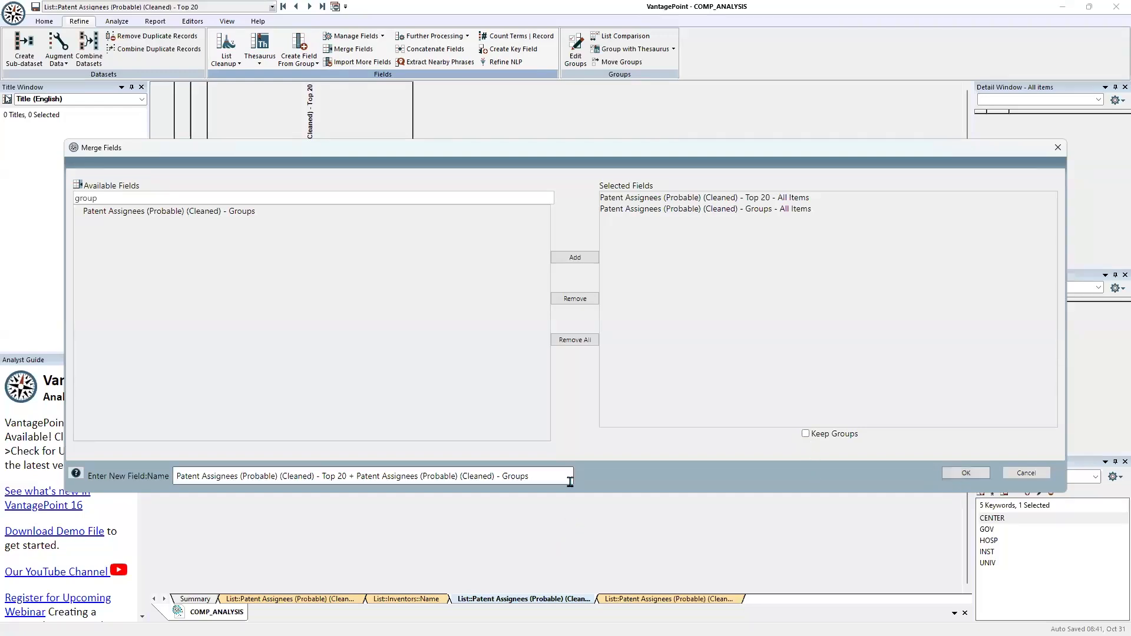
pyautogui.click(558, 482)
pyautogui.press('BackSpace')
pyautogui.press('BackSpace')
pyautogui.press('BackSpace')
pyautogui.press('BackSpace')
pyautogui.press('BackSpace')
pyautogui.press('BackSpace')
pyautogui.press('BackSpace')
pyautogui.press('BackSpace')
pyautogui.press('BackSpace')
pyautogui.press('BackSpace')
pyautogui.press('BackSpace')
pyautogui.press('BackSpace')
pyautogui.press('BackSpace')
pyautogui.press('BackSpace')
pyautogui.press('BackSpace')
pyautogui.press('BackSpace')
pyautogui.press('BackSpace')
pyautogui.press('BackSpace')
pyautogui.press('BackSpace')
pyautogui.press('BackSpace')
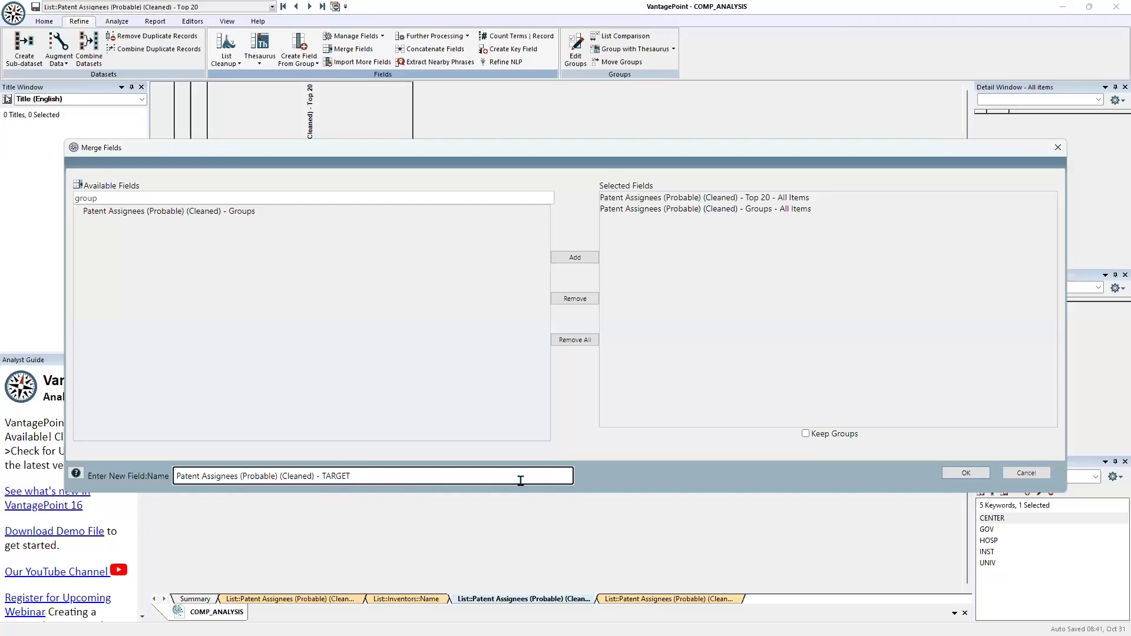
pyautogui.click(966, 473)
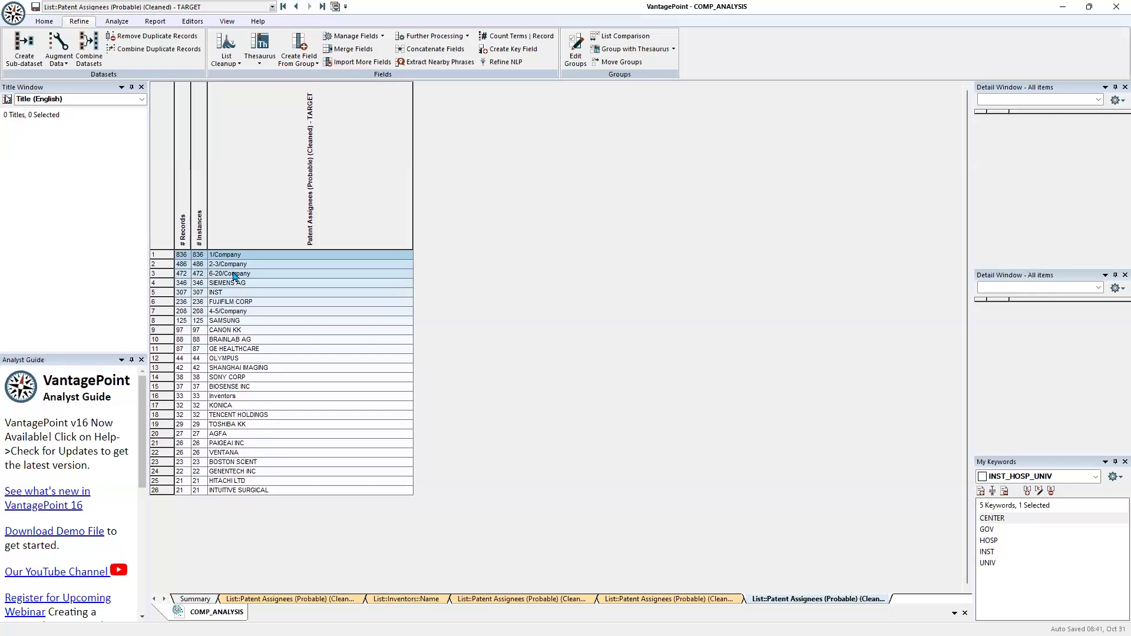
# Create a pie chart from all items in the TARGET list and inspect the 1/Company slice
pyautogui.click(169, 209)
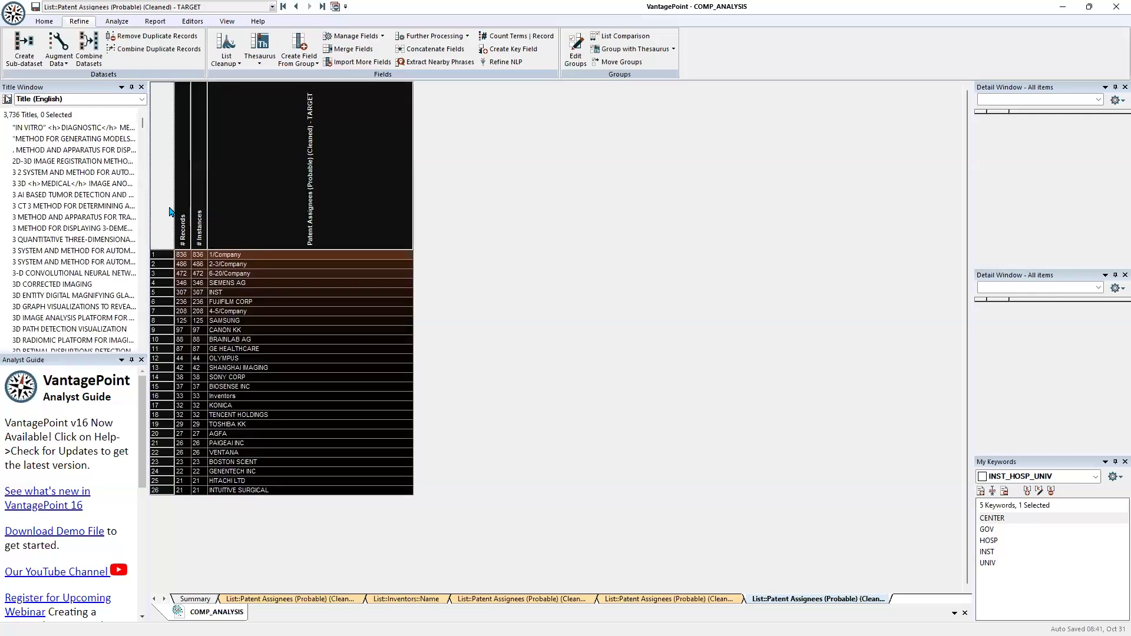
pyautogui.click(152, 23)
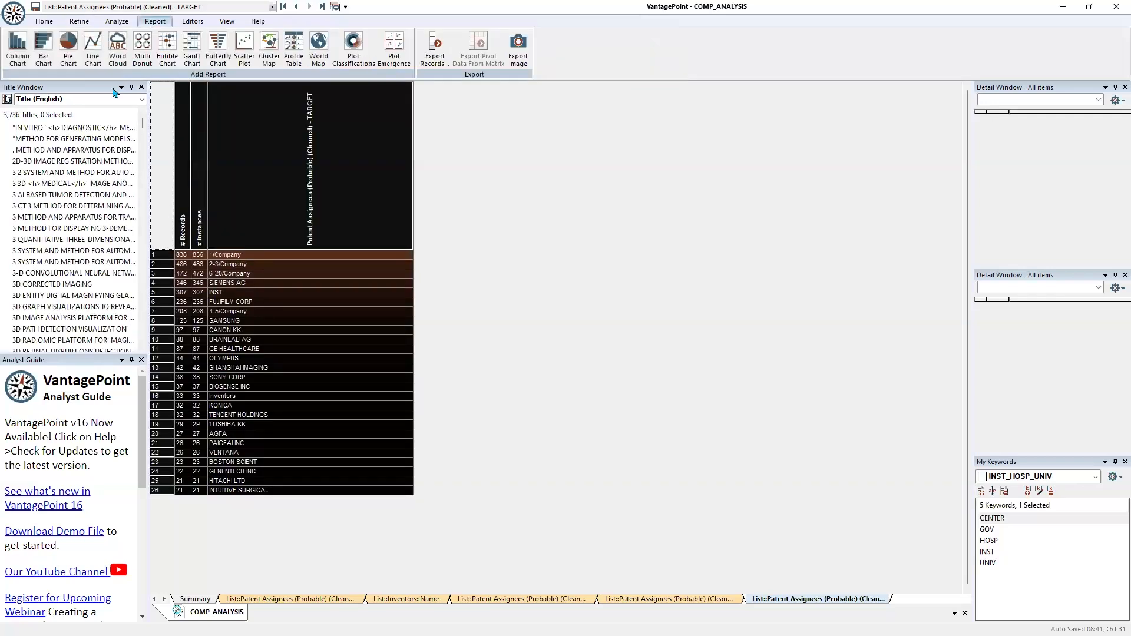
pyautogui.click(69, 48)
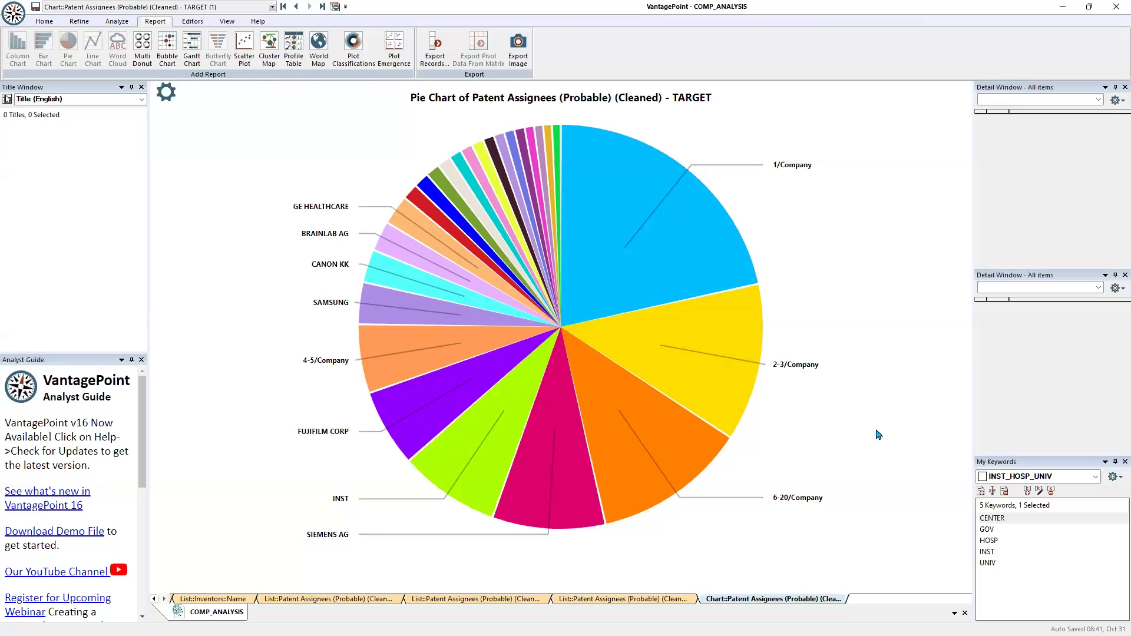
pyautogui.moveTo(621, 203)
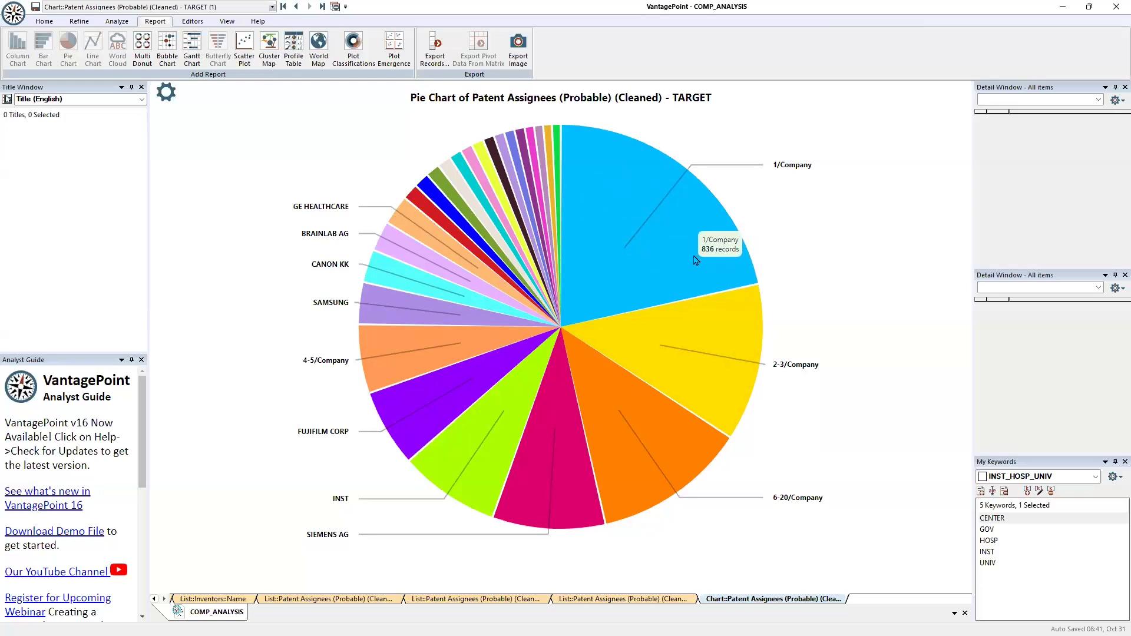
pyautogui.moveTo(582, 303)
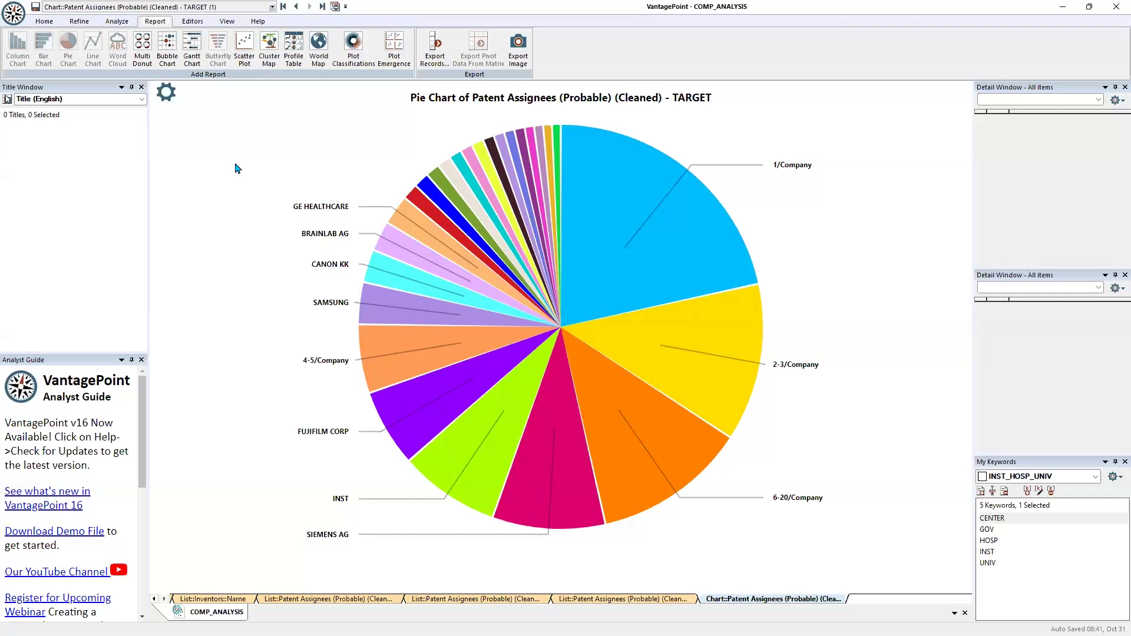
# Start a Company Activity Gantt chart with Patent Assignees (Probable) (Cleaned) - TARGET as the organization field
pyautogui.click(194, 61)
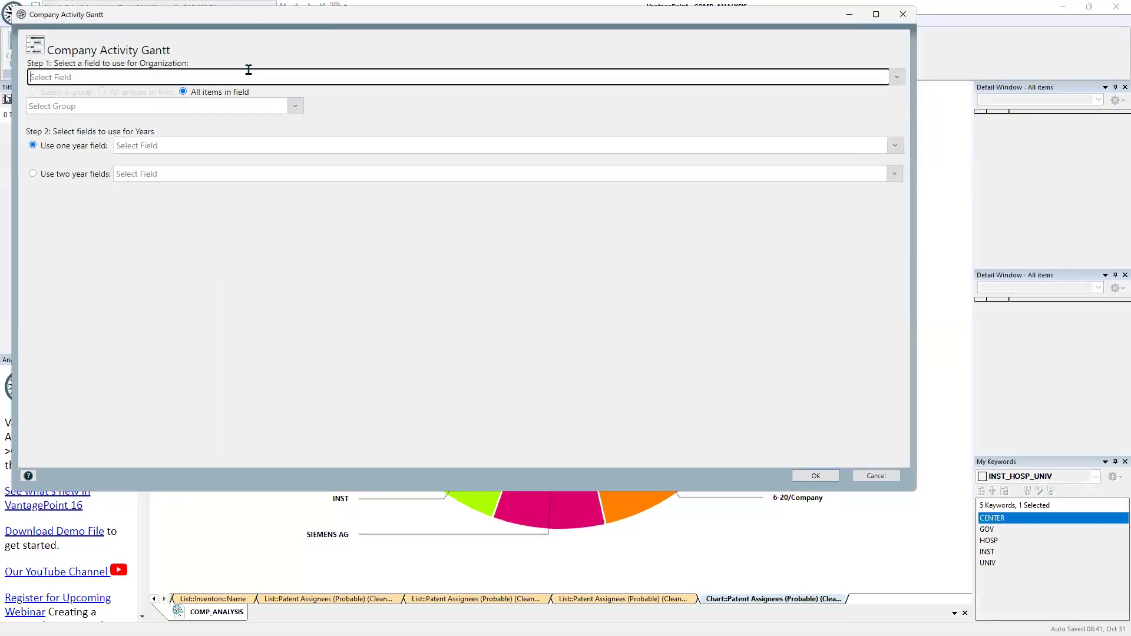
pyautogui.click(248, 71)
pyautogui.write('ta')
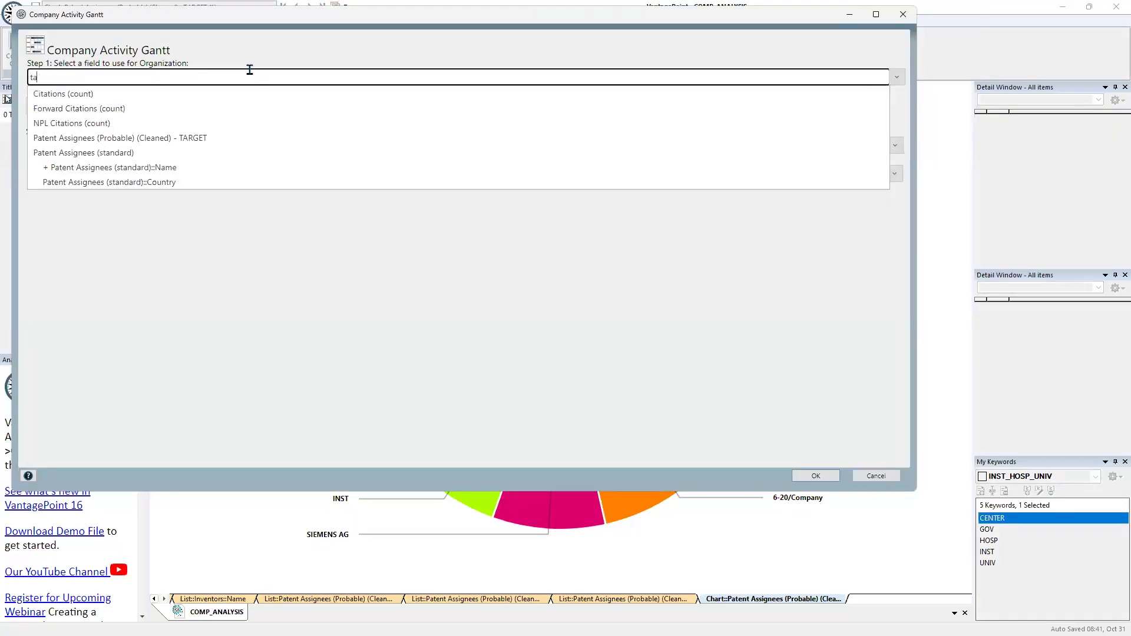
pyautogui.write('rg')
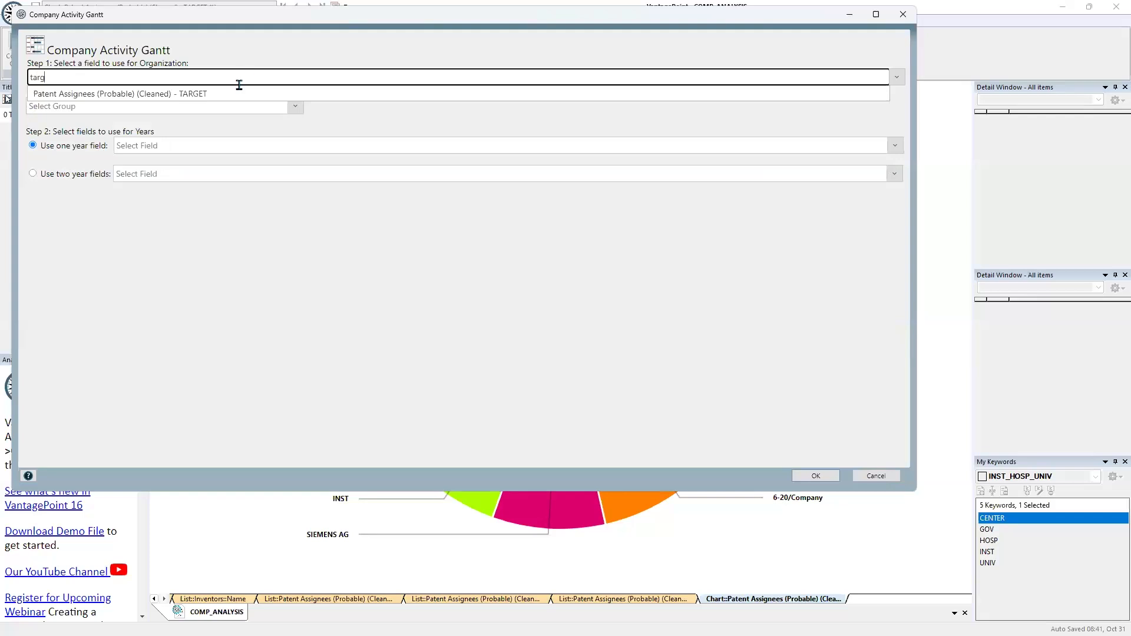
pyautogui.click(239, 94)
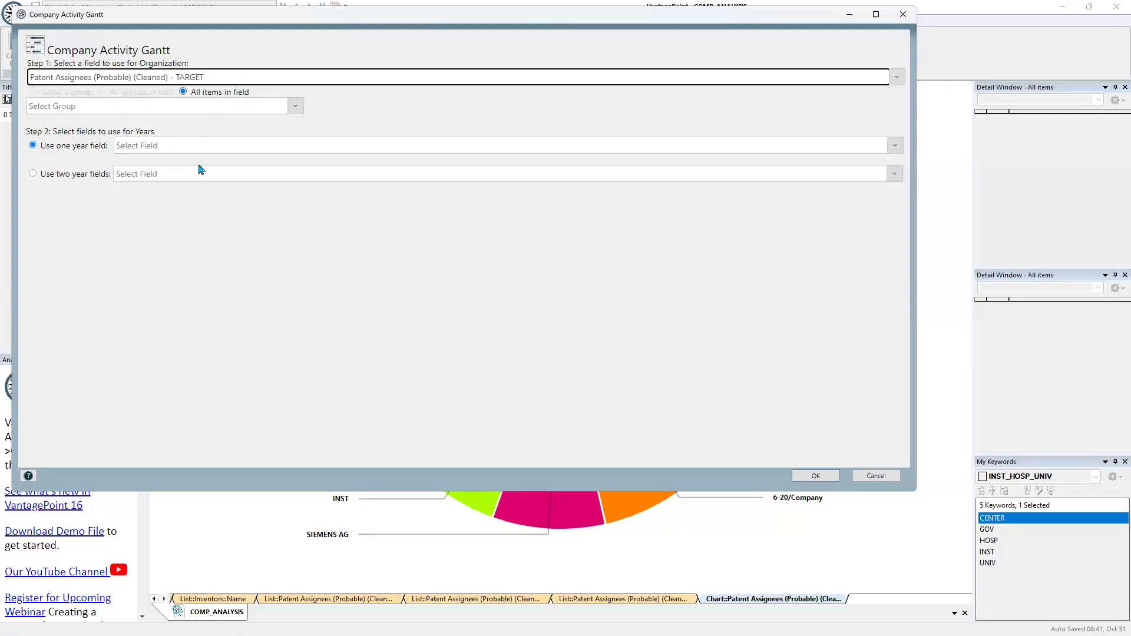
# Create the Gantt chart with two year fields: Priority Date (Earliest): Dates/Extract Years and Publication Number (long)::Date: Dates/Extract Years
pyautogui.click(192, 148)
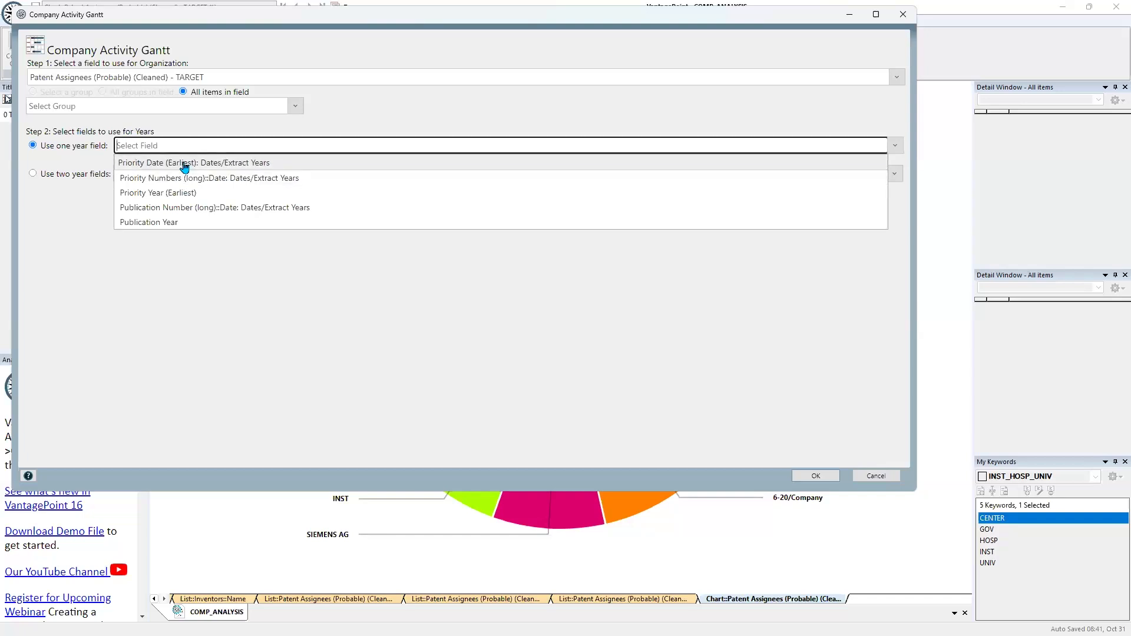
pyautogui.click(170, 164)
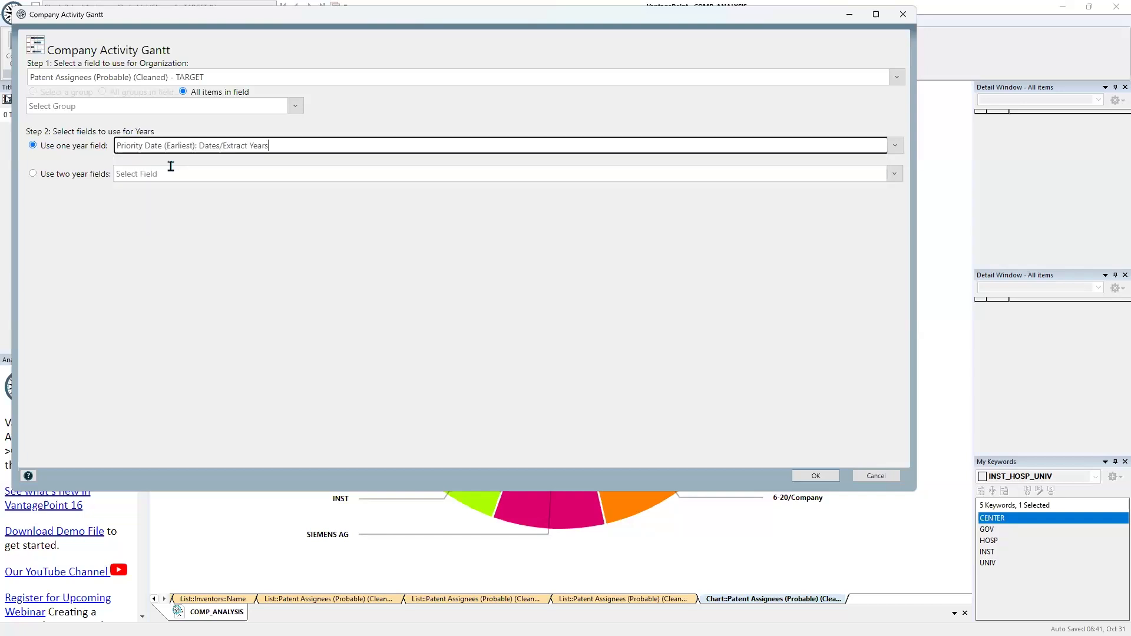
pyautogui.click(168, 174)
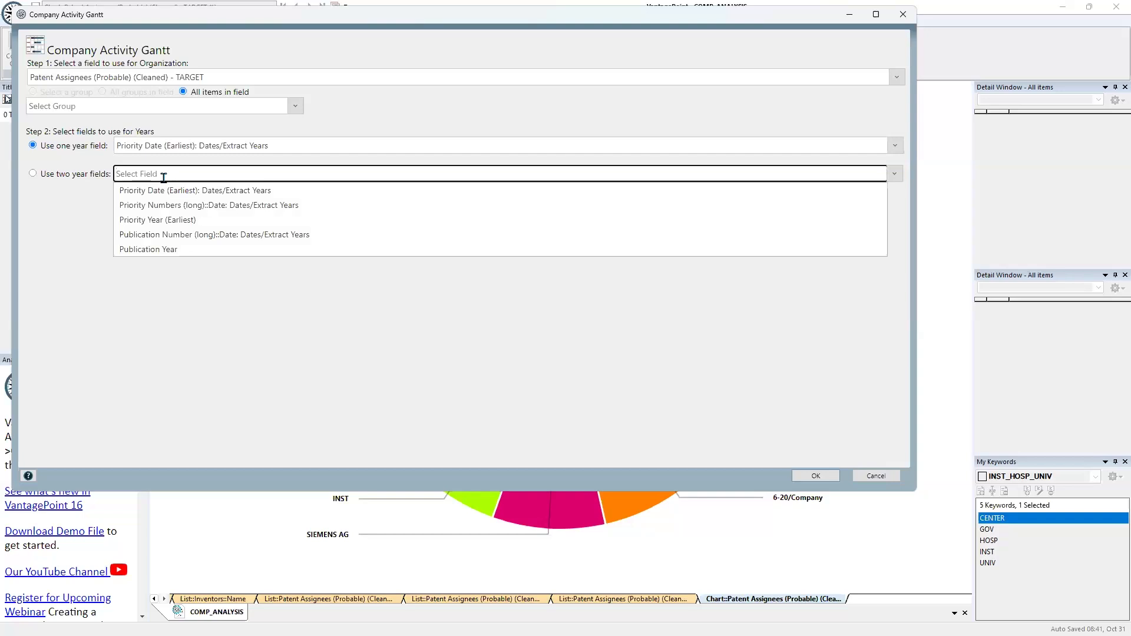
pyautogui.click(160, 236)
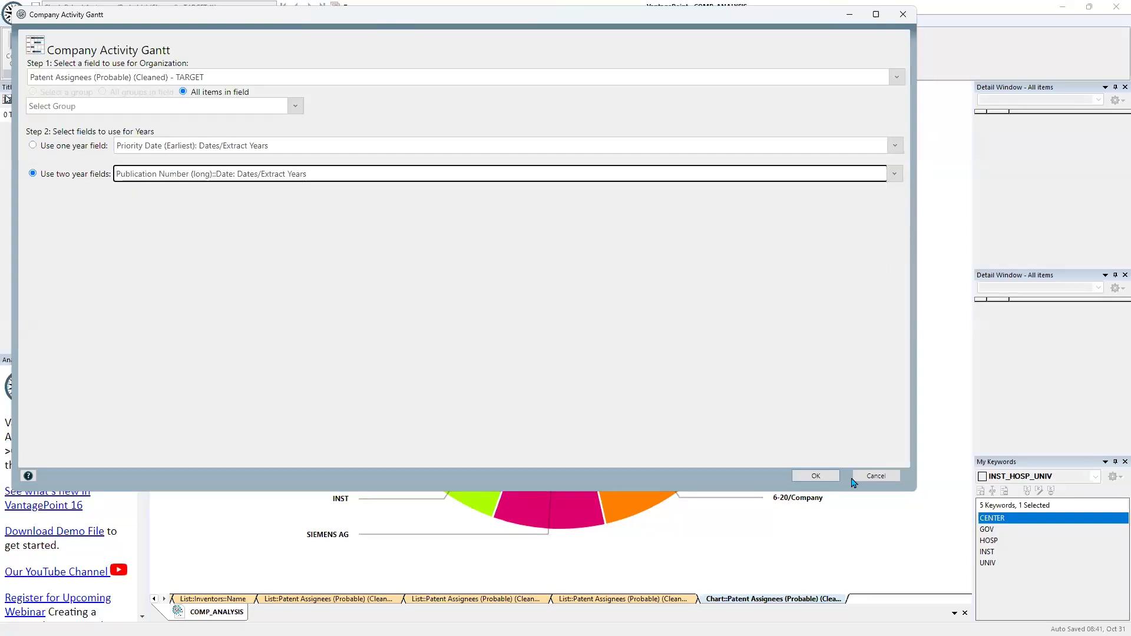
pyautogui.click(816, 476)
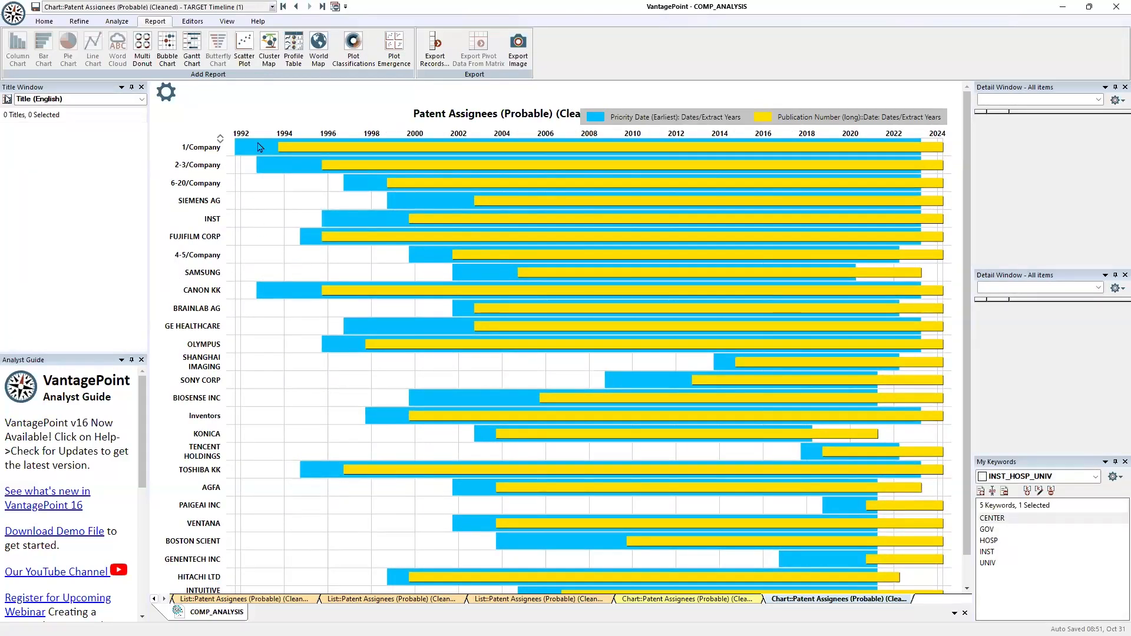
# Select the 1/Company bar, list its cleaned probable assignees in a detail window, and pick out the record for 16 BIT INC
pyautogui.moveTo(259, 155)
pyautogui.click(252, 155)
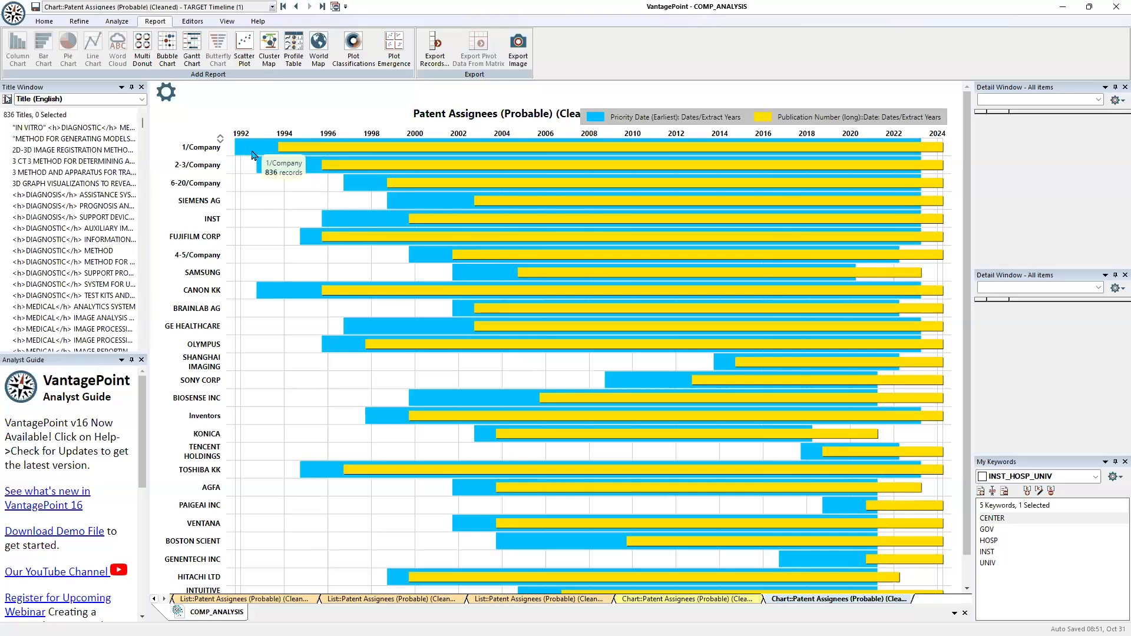
pyautogui.click(1053, 105)
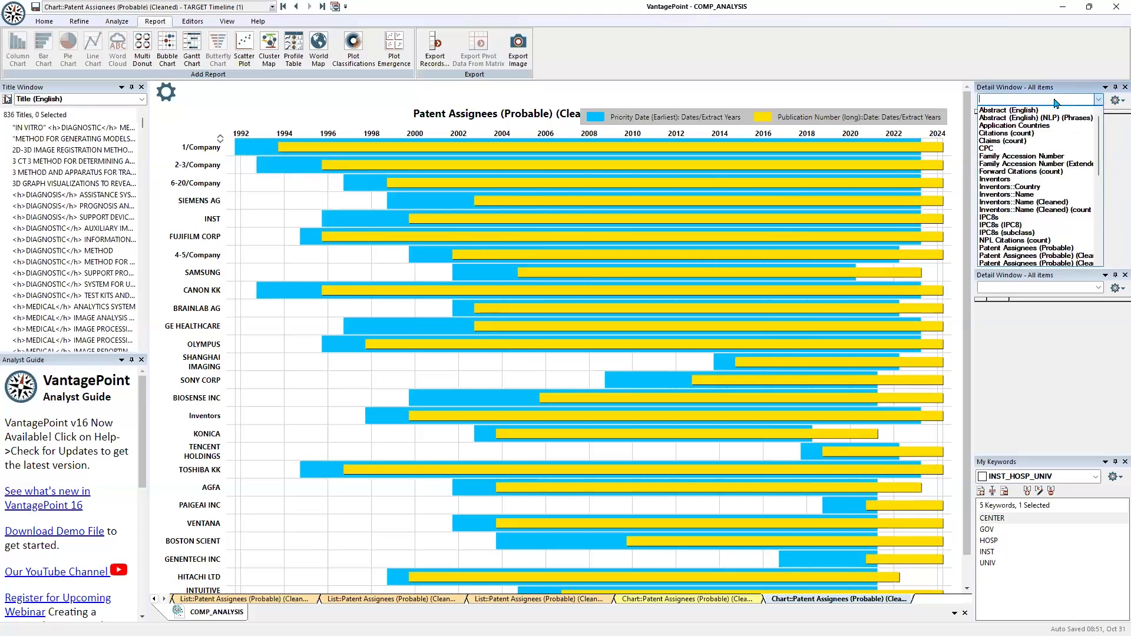
pyautogui.write('prob')
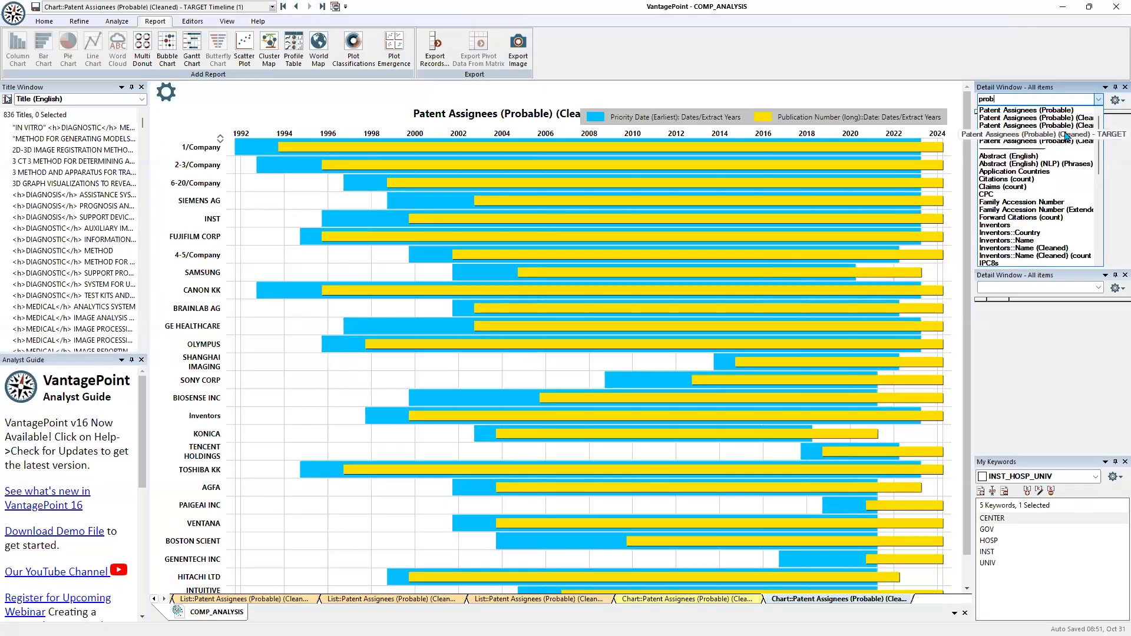
pyautogui.click(1054, 122)
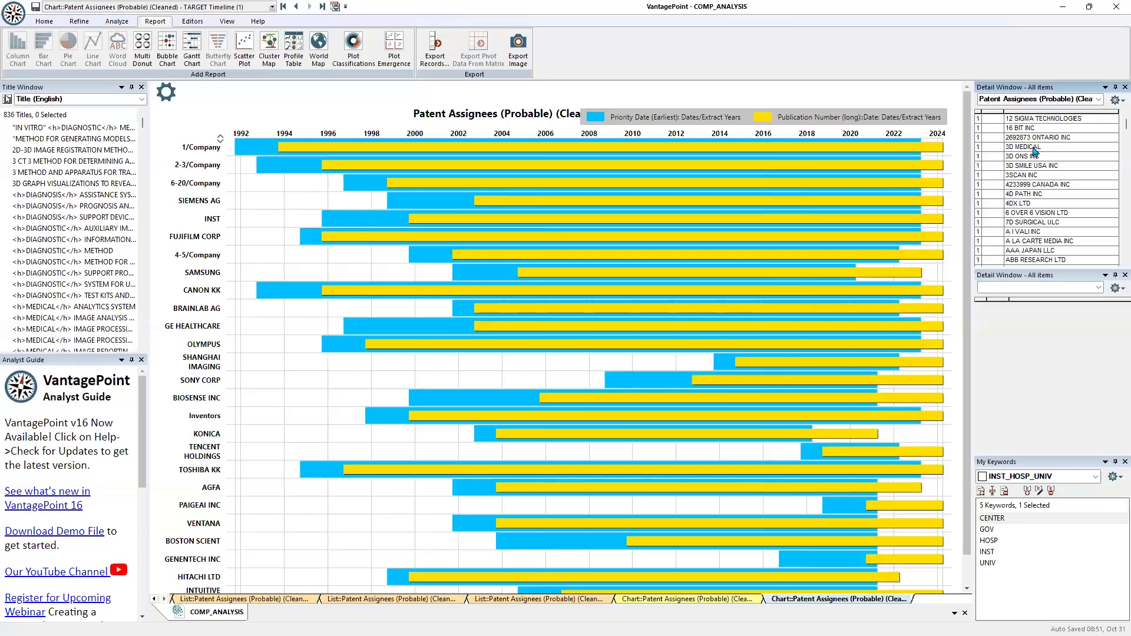
pyautogui.scroll(3, 1035, 150)
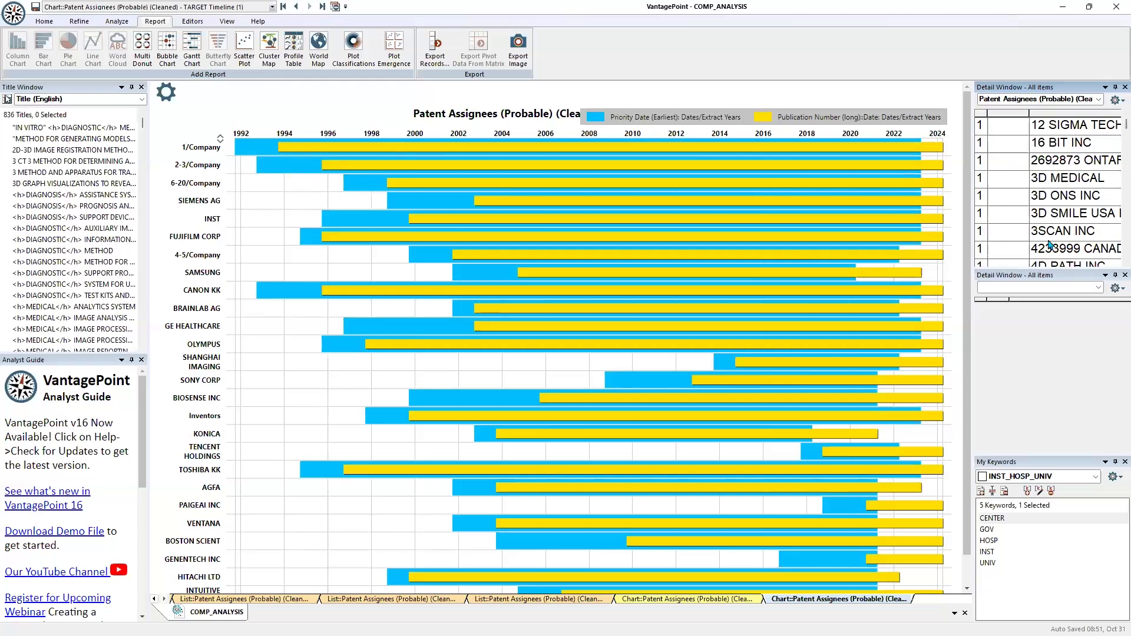
pyautogui.click(1067, 146)
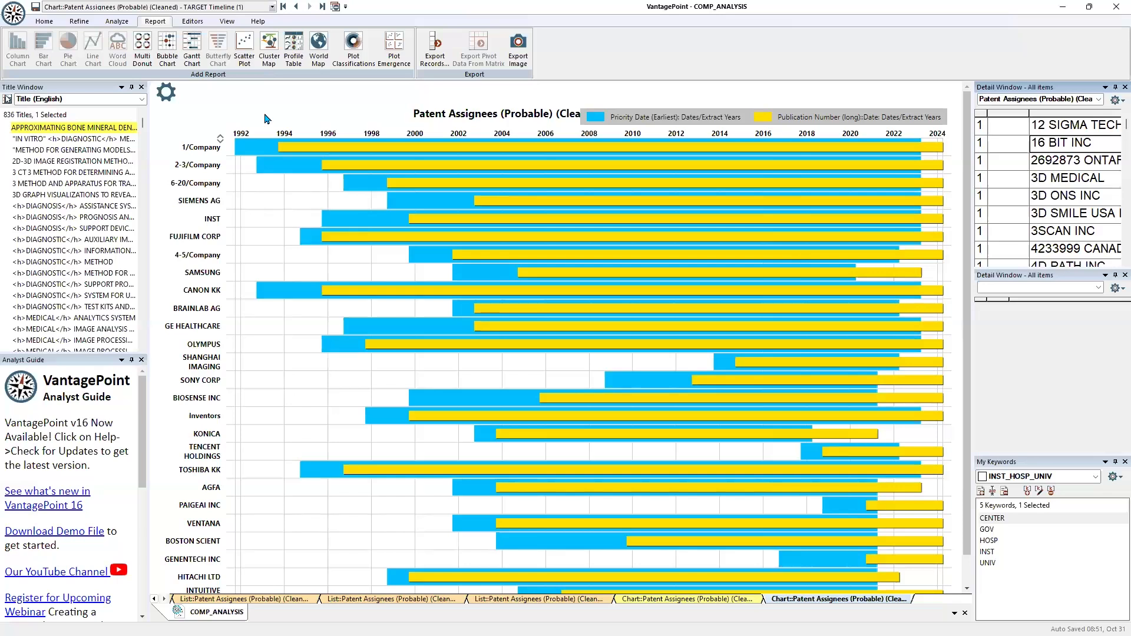
# Return to the Patent Assignees (Probable) (Cleaned) - TARGET list and examine its entries enlarged
pyautogui.click(295, 8)
pyautogui.click(295, 8)
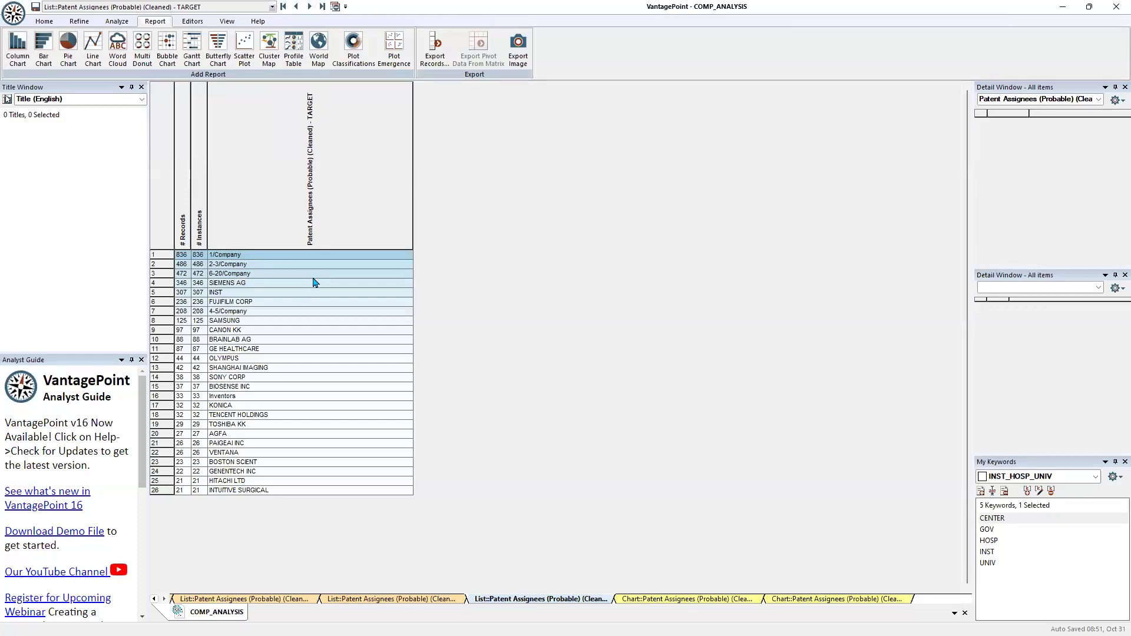
pyautogui.scroll(2, 312, 285)
pyautogui.scroll(2, 312, 284)
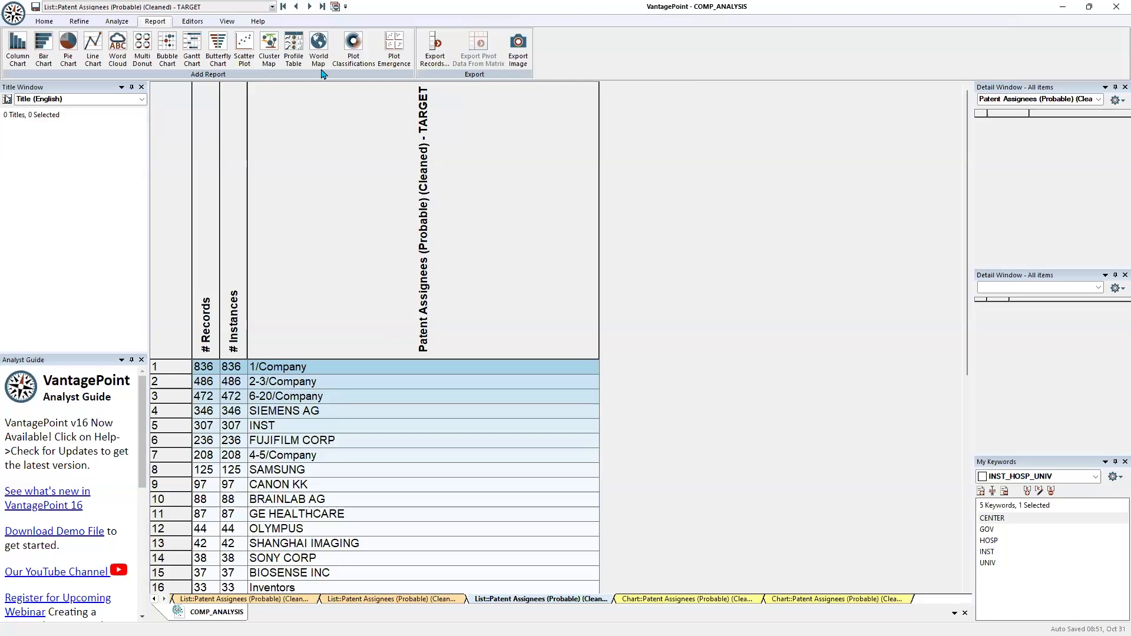
# Create a sub-dataset from the records of all assignees in the Top 20 list and add a world map to it
pyautogui.click(298, 10)
pyautogui.click(297, 10)
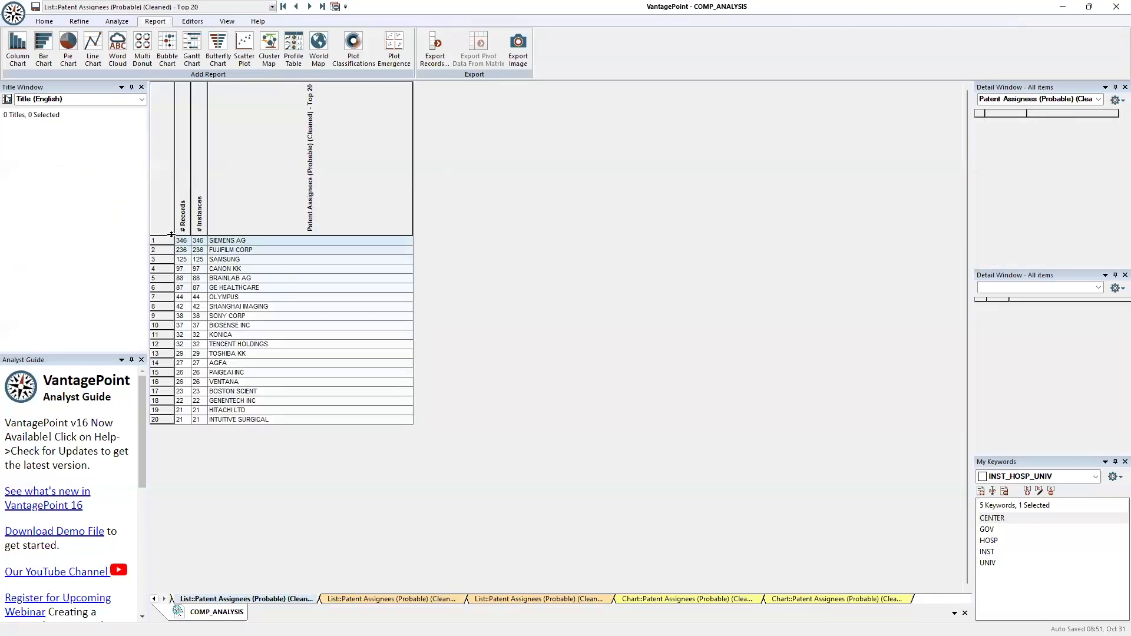
pyautogui.moveTo(172, 234); pyautogui.dragTo(171, 255)
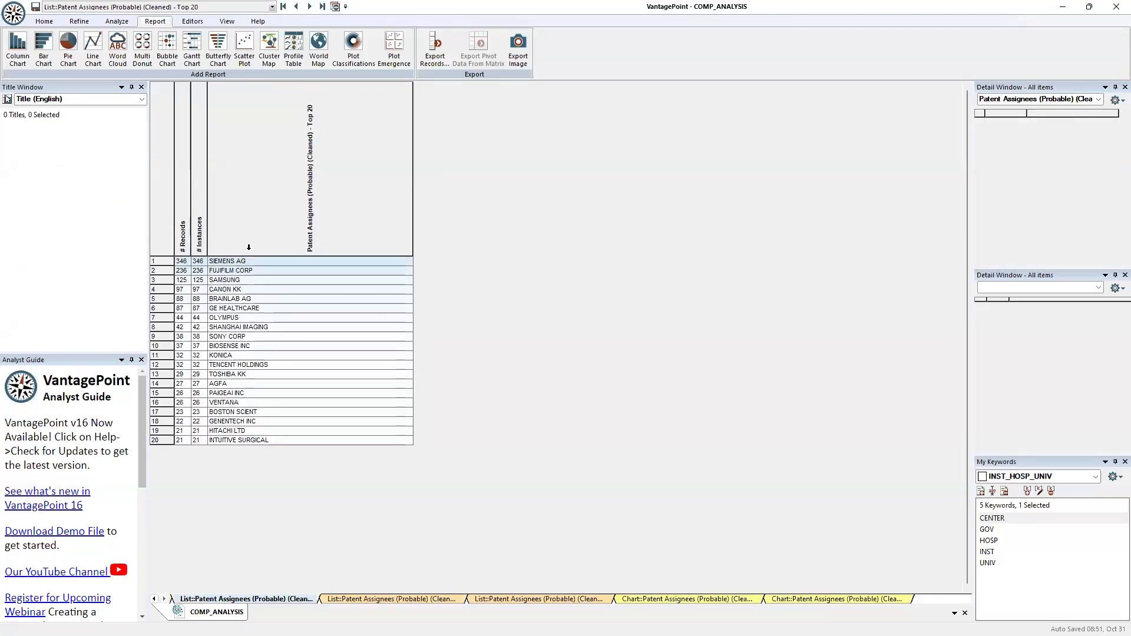
pyautogui.click(166, 223)
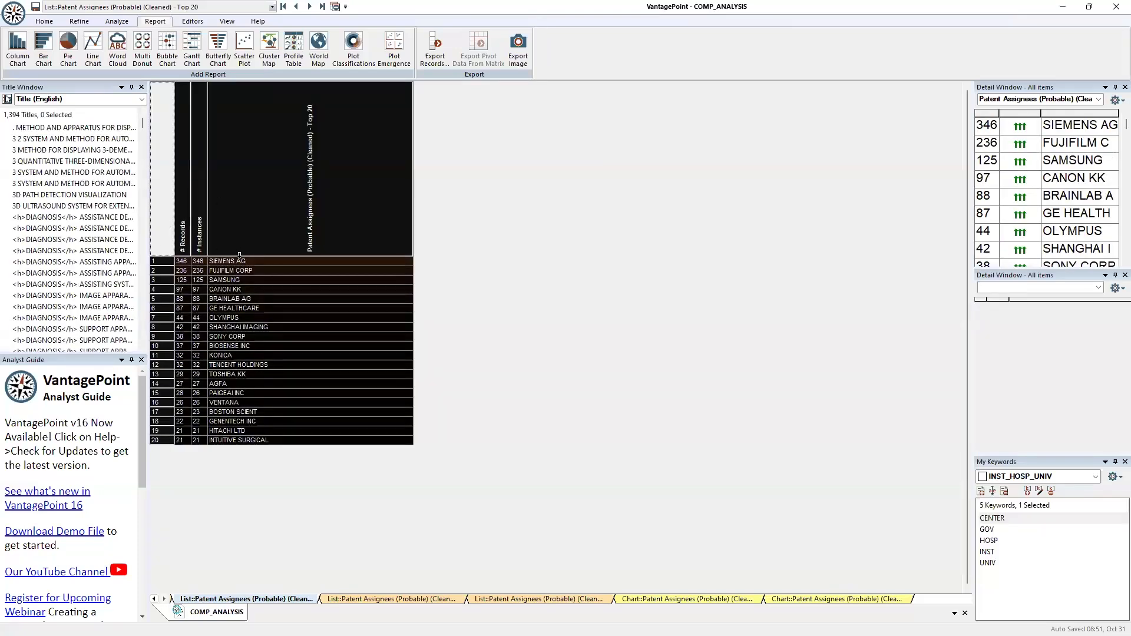
pyautogui.rightClick(267, 271)
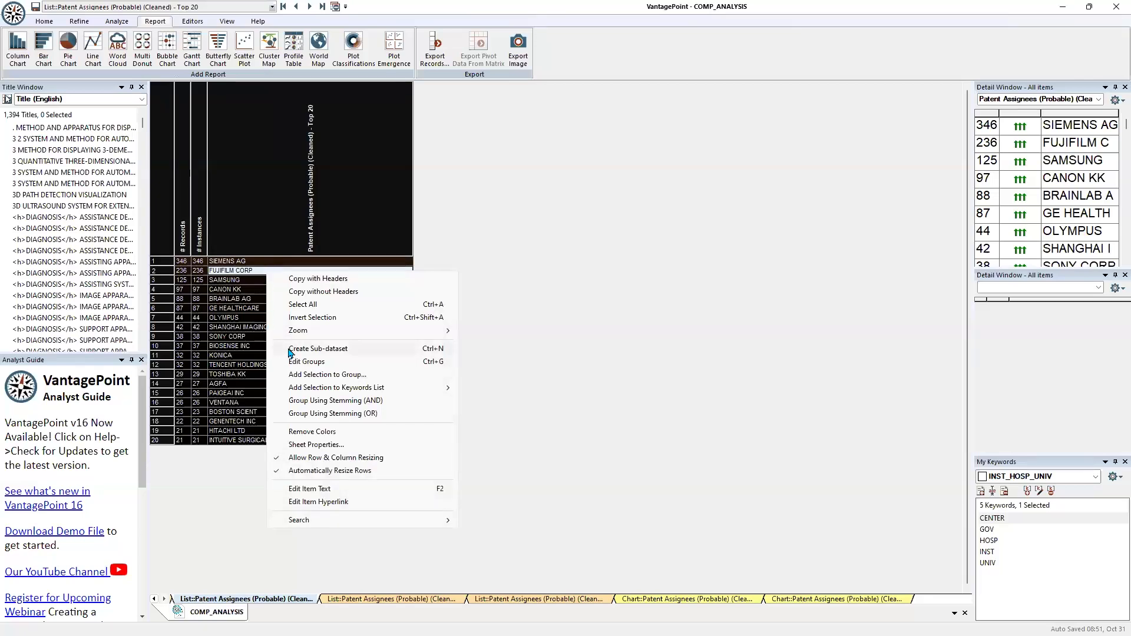
pyautogui.click(312, 349)
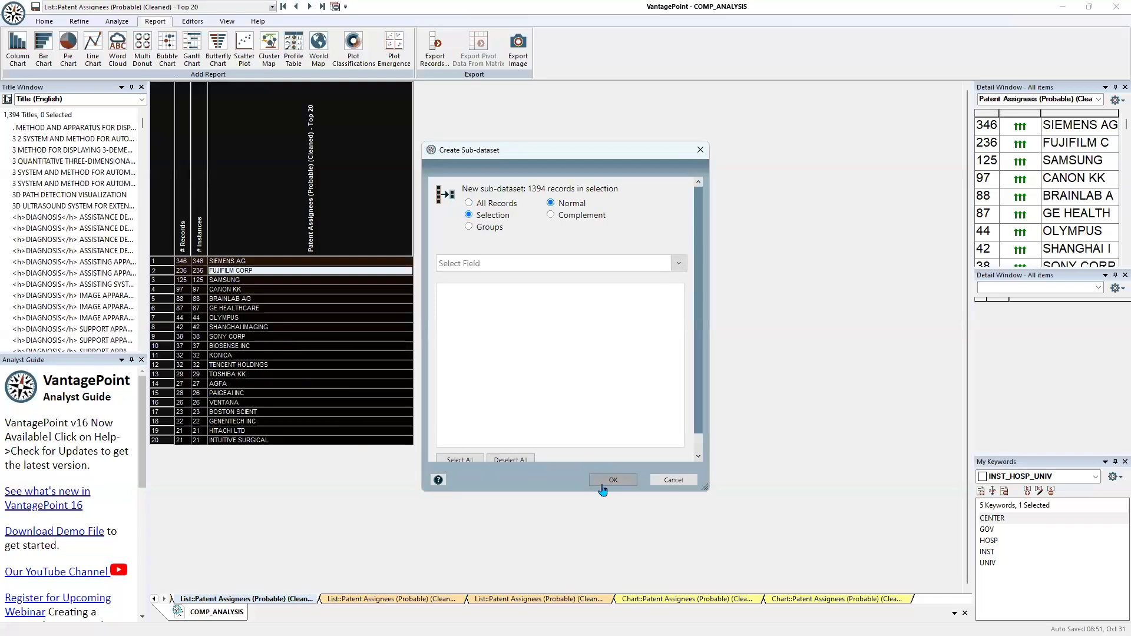
pyautogui.click(612, 480)
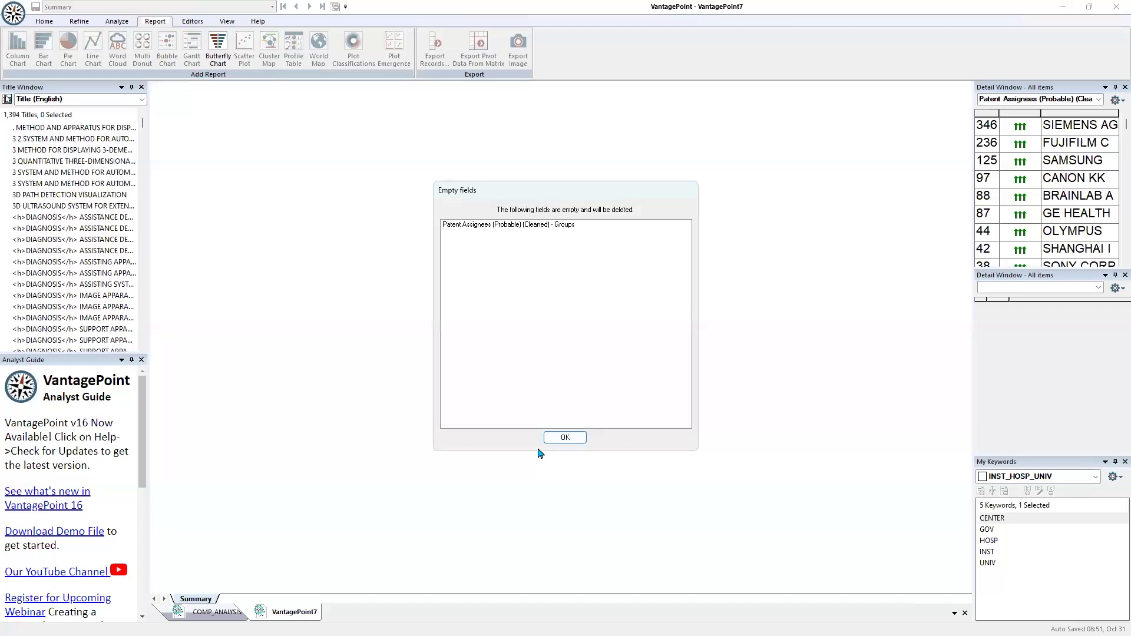
pyautogui.click(564, 436)
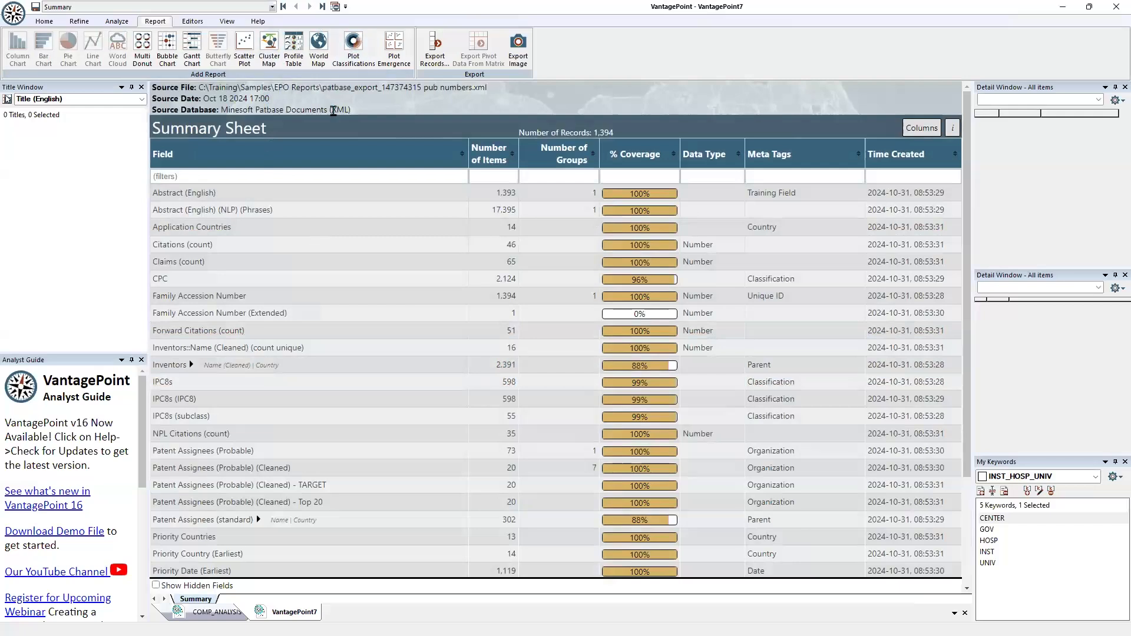
pyautogui.click(318, 52)
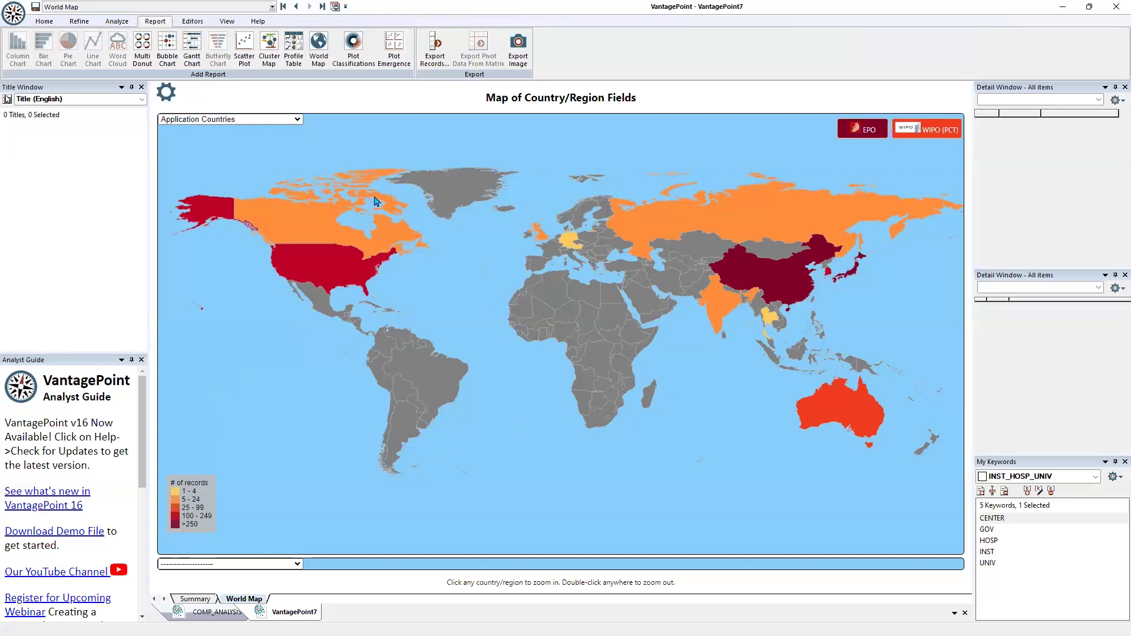
# In the COMP_ANALYSIS dataset, create a sub-dataset from the 1/Company records in the cleaned probable patent assignees Groups list
pyautogui.click(215, 612)
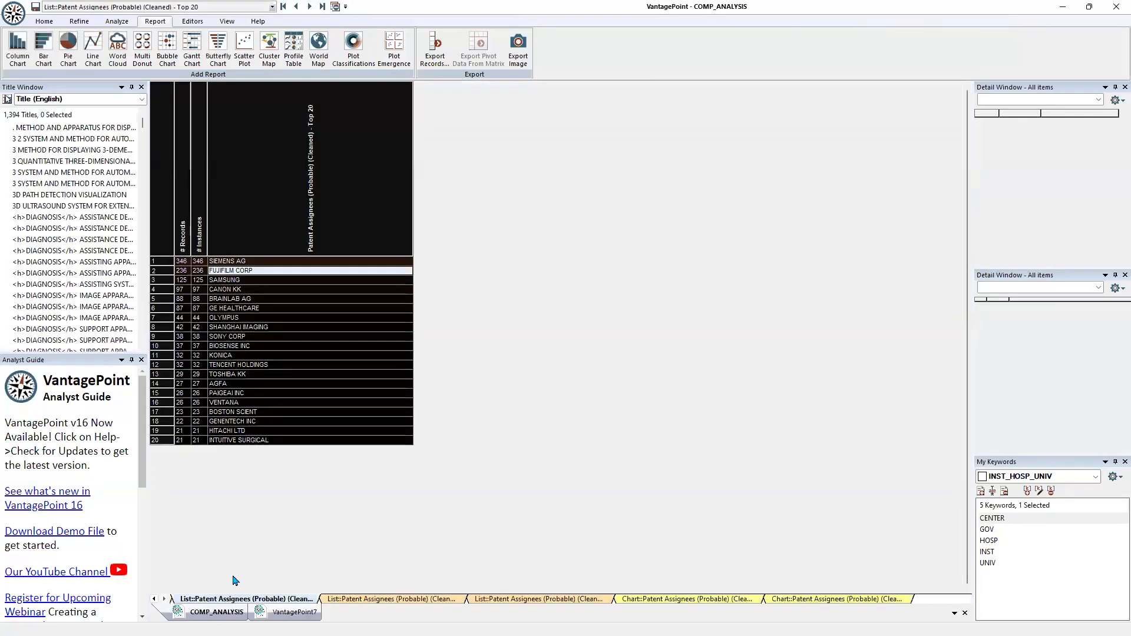
pyautogui.click(309, 7)
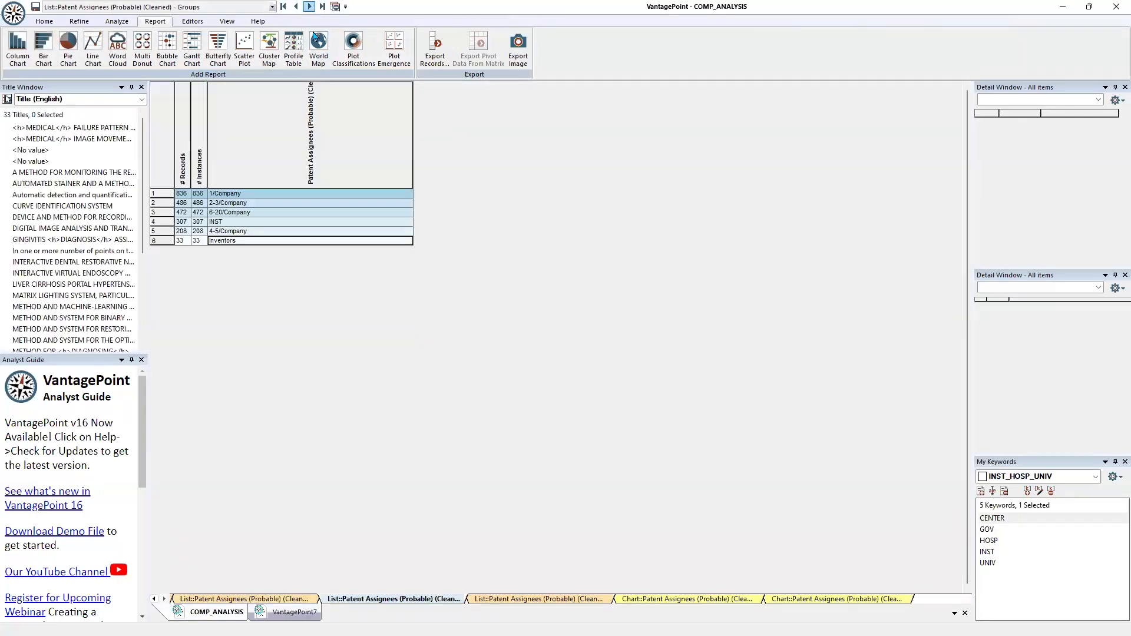
pyautogui.click(215, 196)
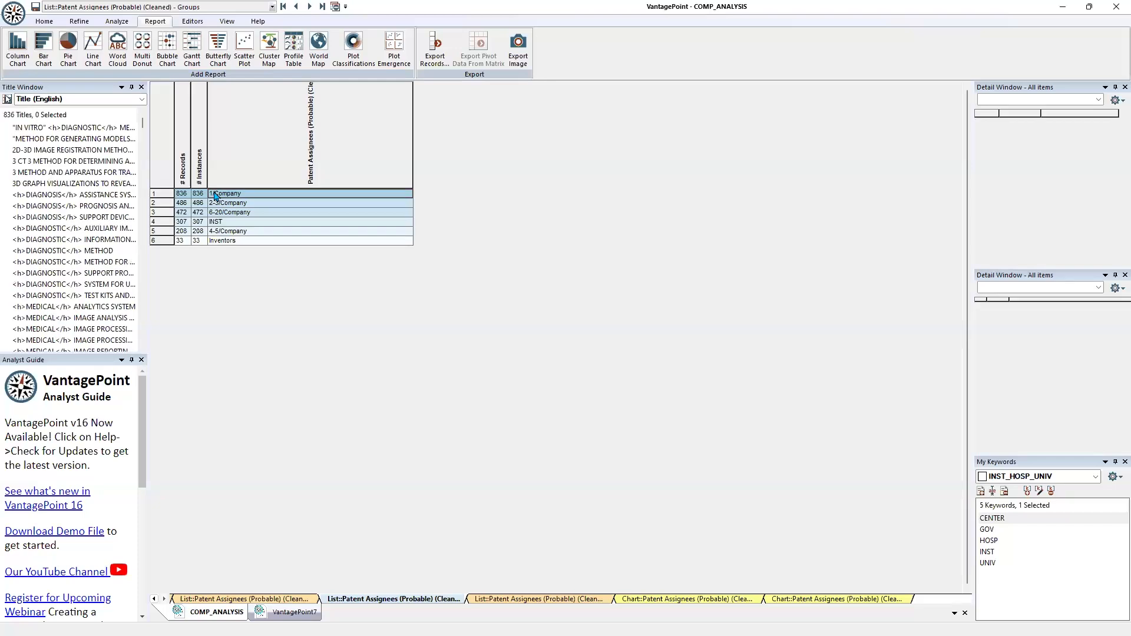
pyautogui.rightClick(216, 196)
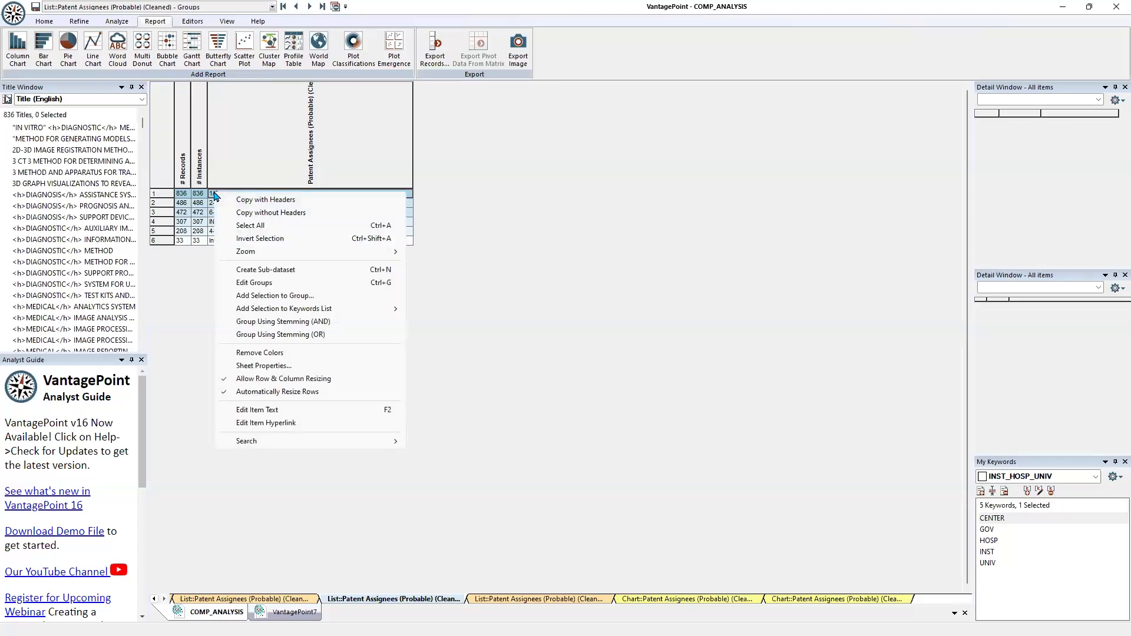
pyautogui.click(246, 274)
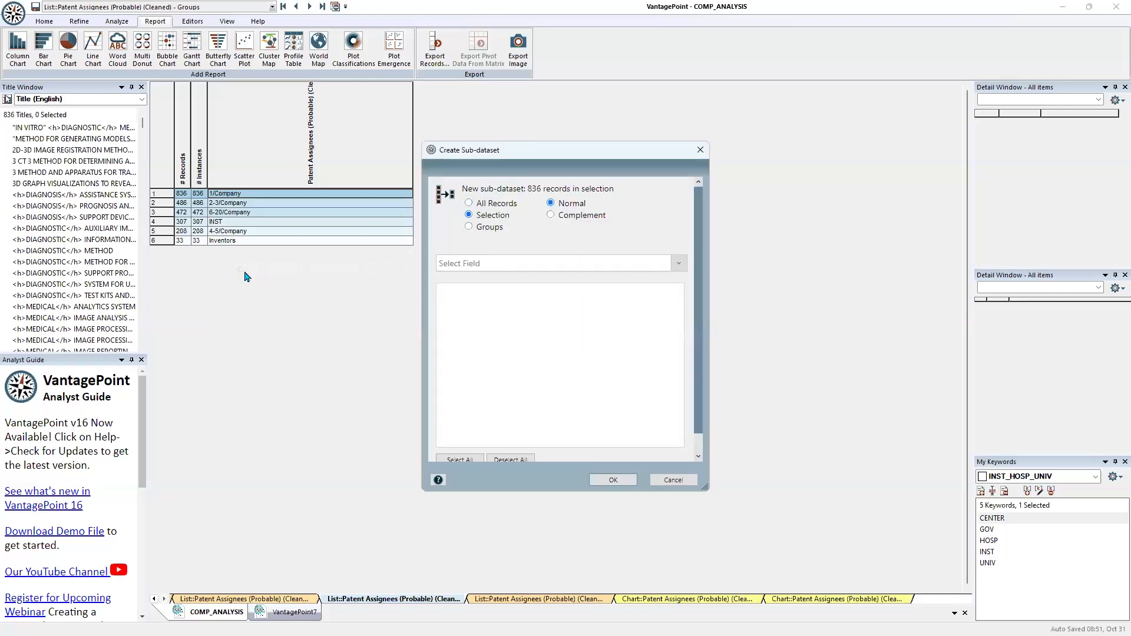
pyautogui.click(612, 481)
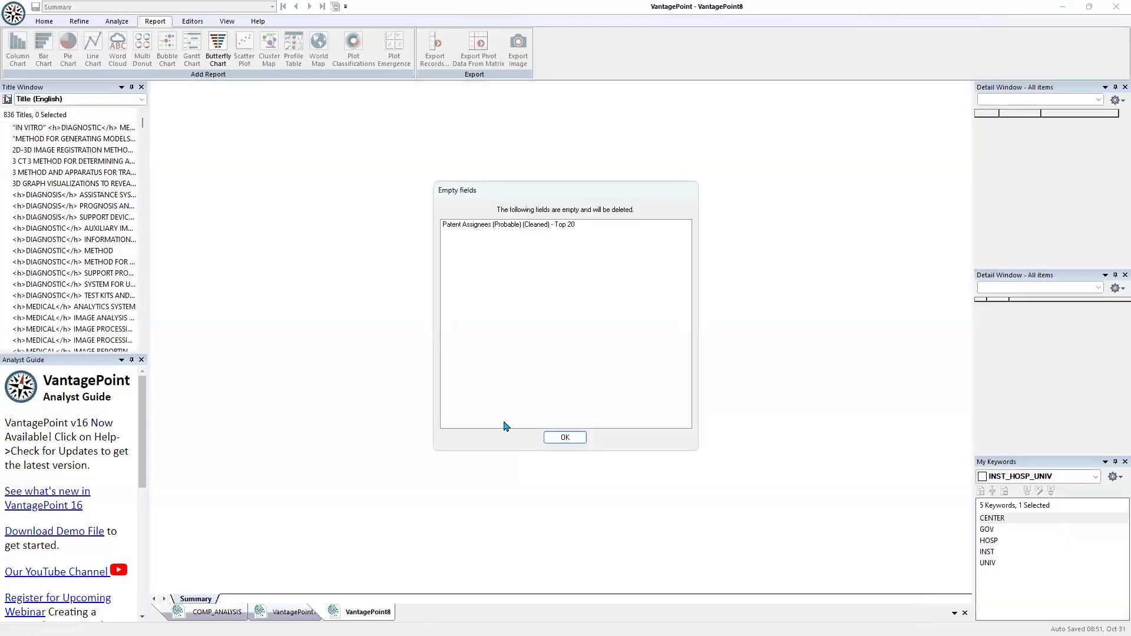
pyautogui.click(564, 439)
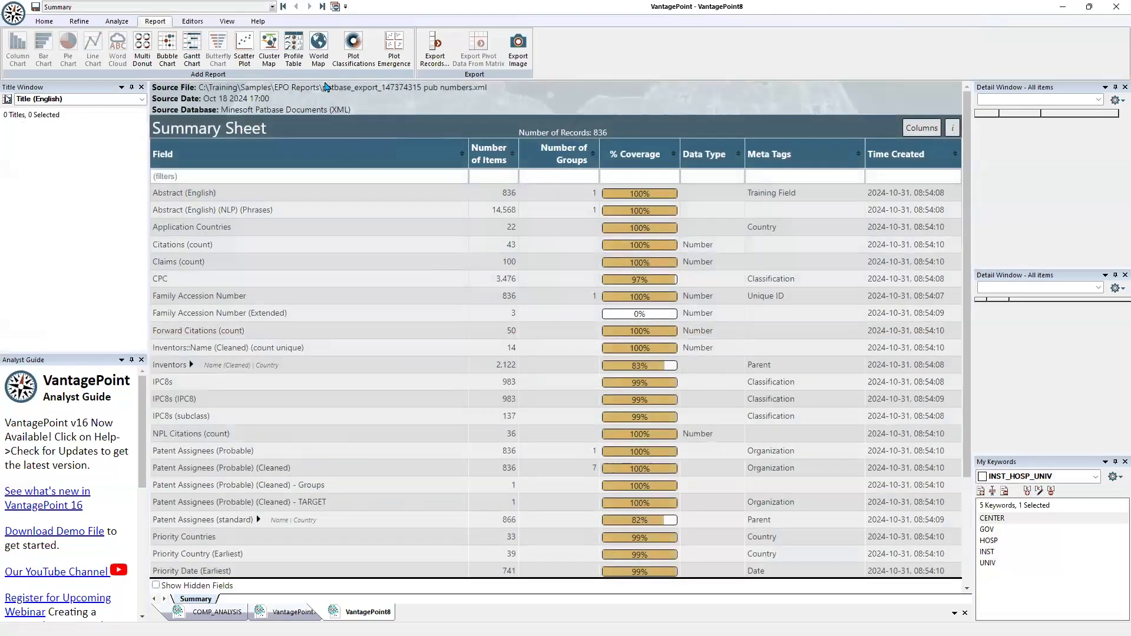
# Add a world map to the 1/Company sub-dataset and compare it with the map of the Top 20 assignees' sub-dataset
pyautogui.click(318, 44)
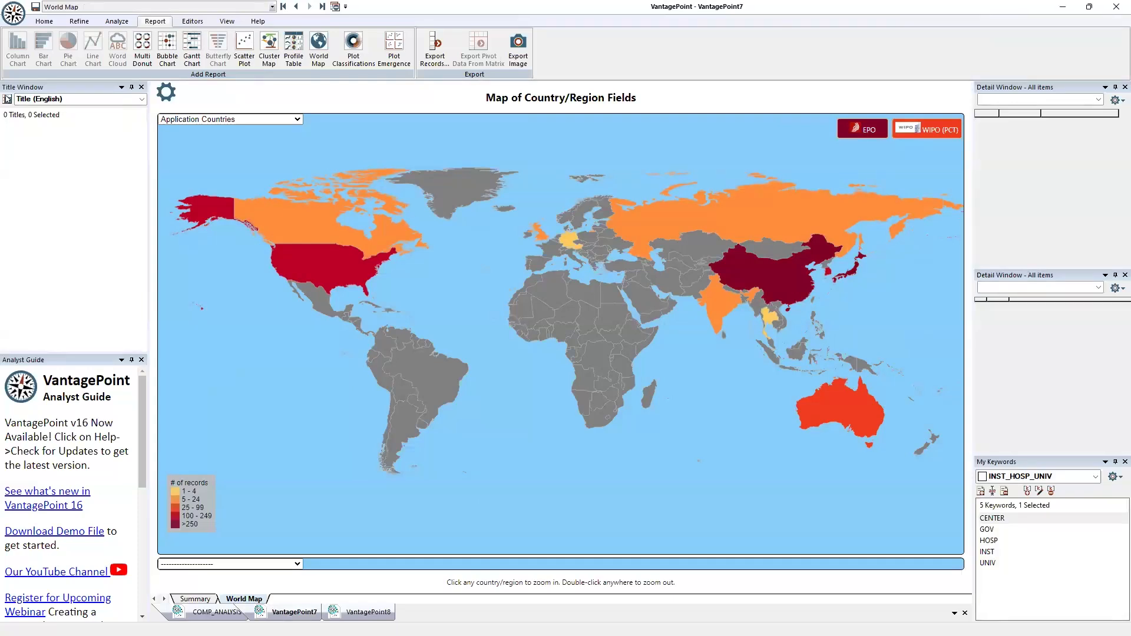
pyautogui.click(364, 613)
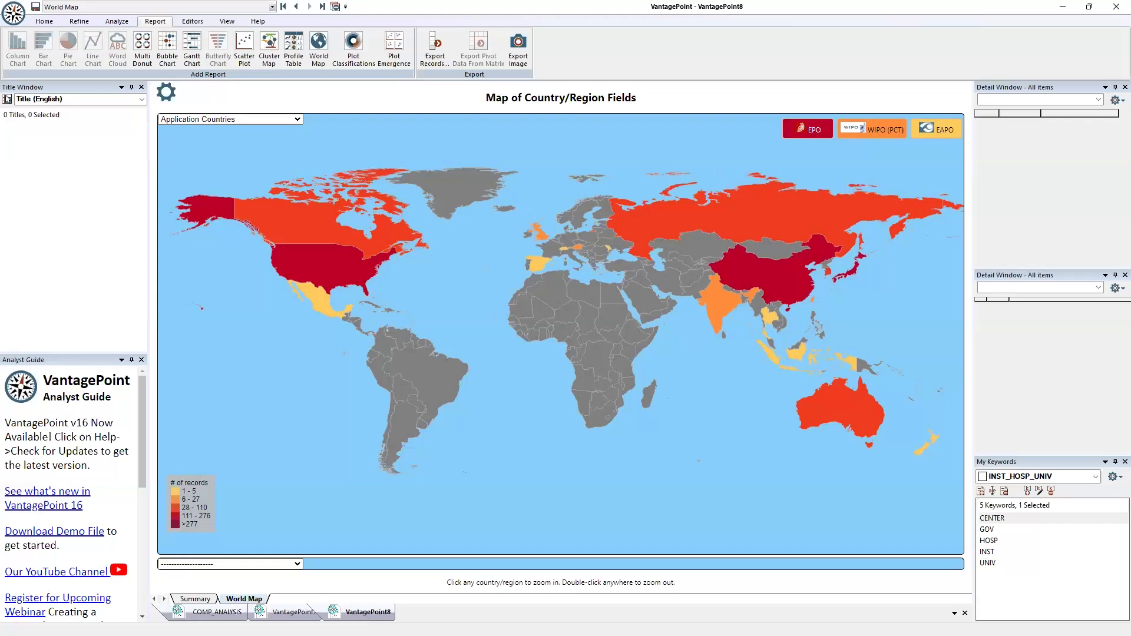
pyautogui.click(296, 613)
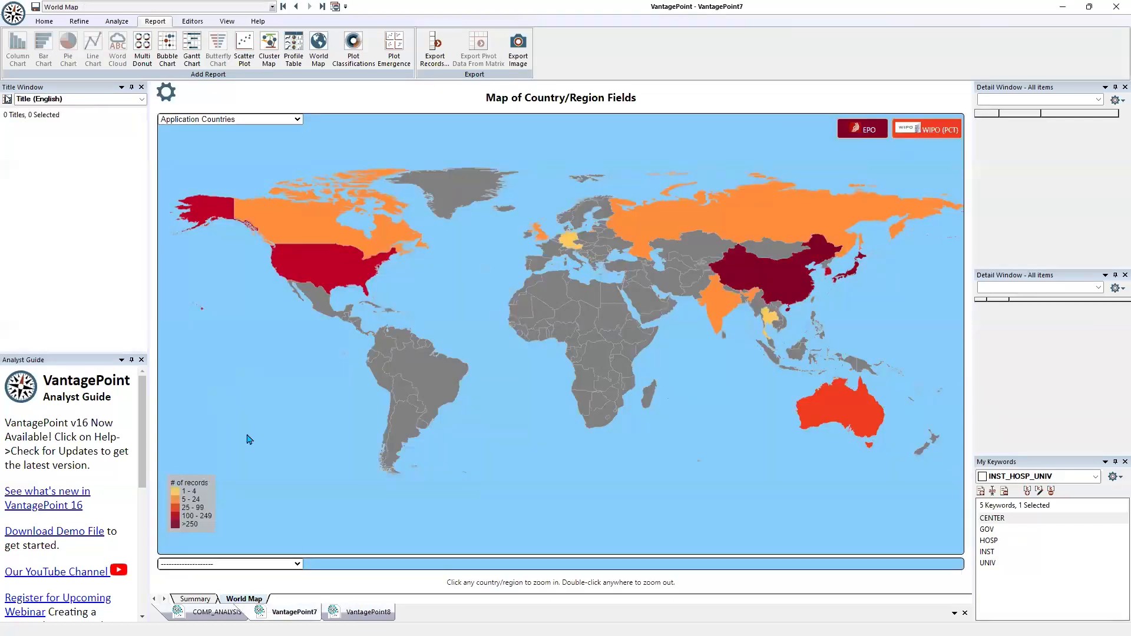